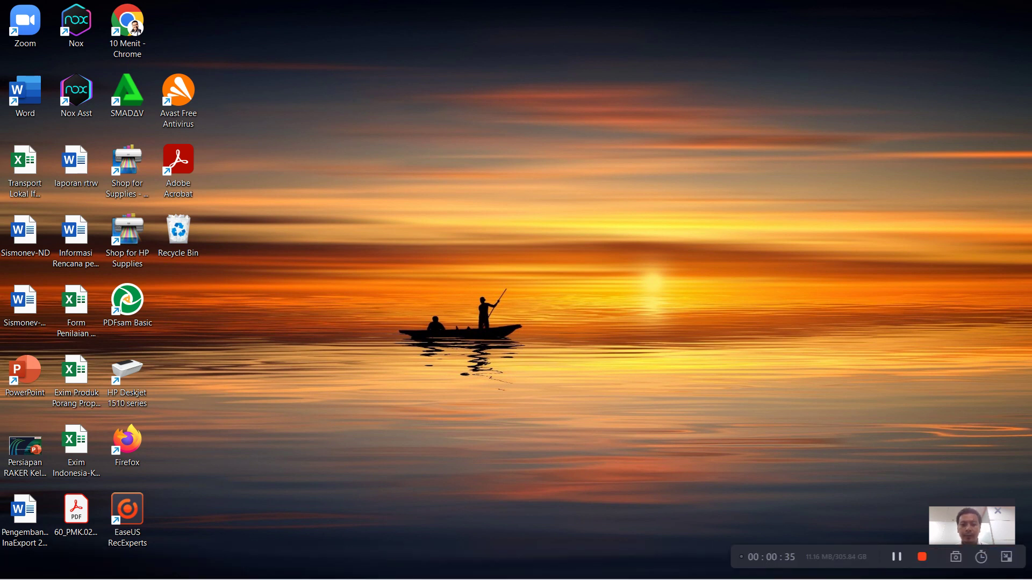
Step: Switch to the Chrome window with the ministry intranet dashboard and open SISTER (Sistem Informasi Statistik Ekspor Impor)
mouse_move(642, 565)
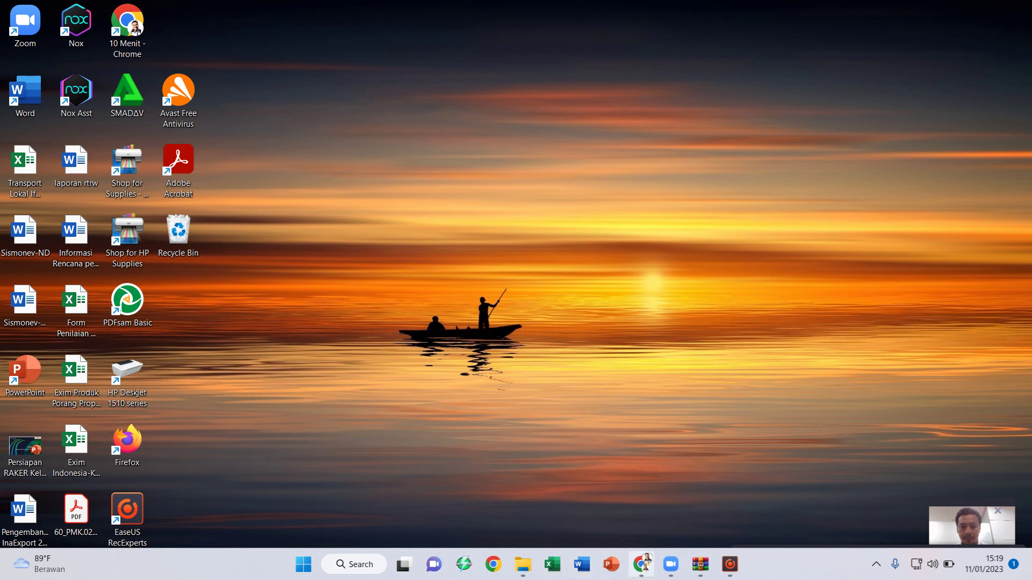
click(641, 564)
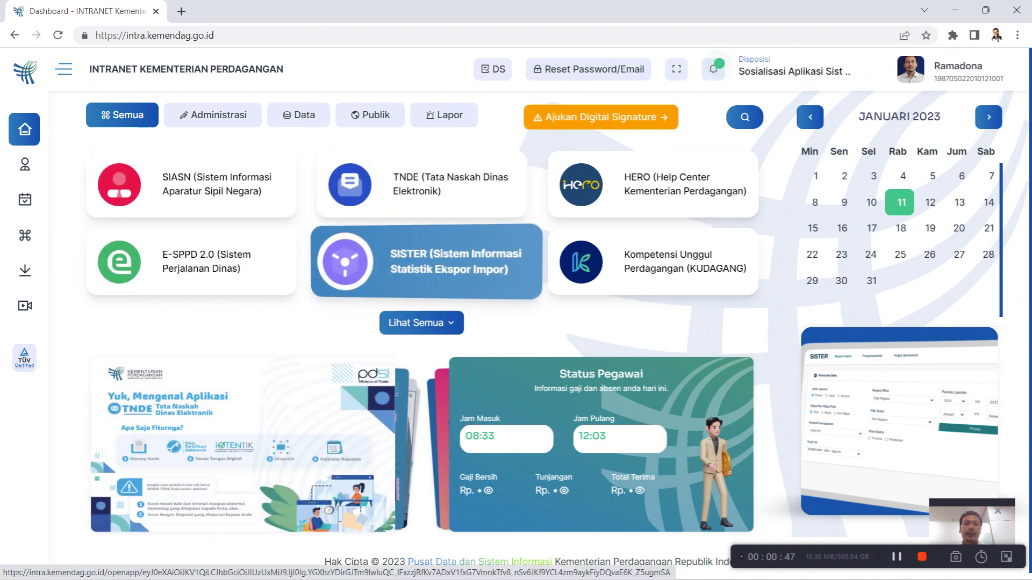
click(426, 262)
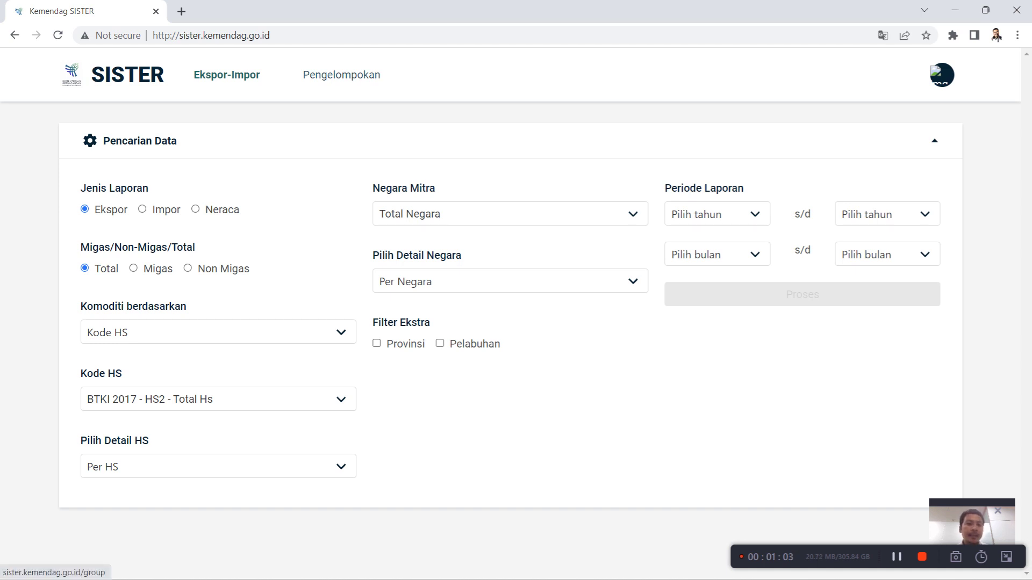
Step: View the User-Defined HS groups under Pengelompokan and return to the Ekspor-Impor data search
click(341, 75)
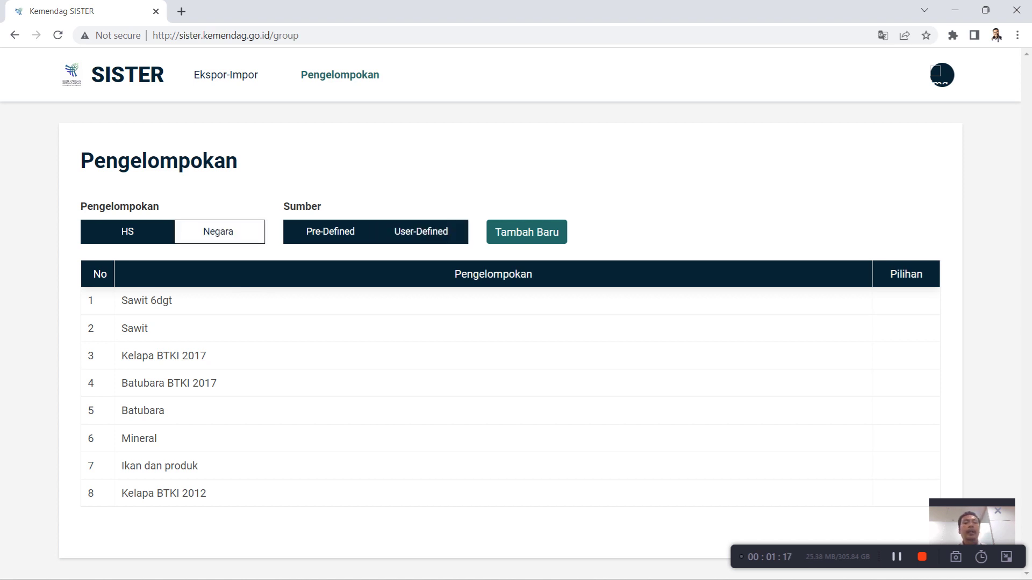
click(421, 232)
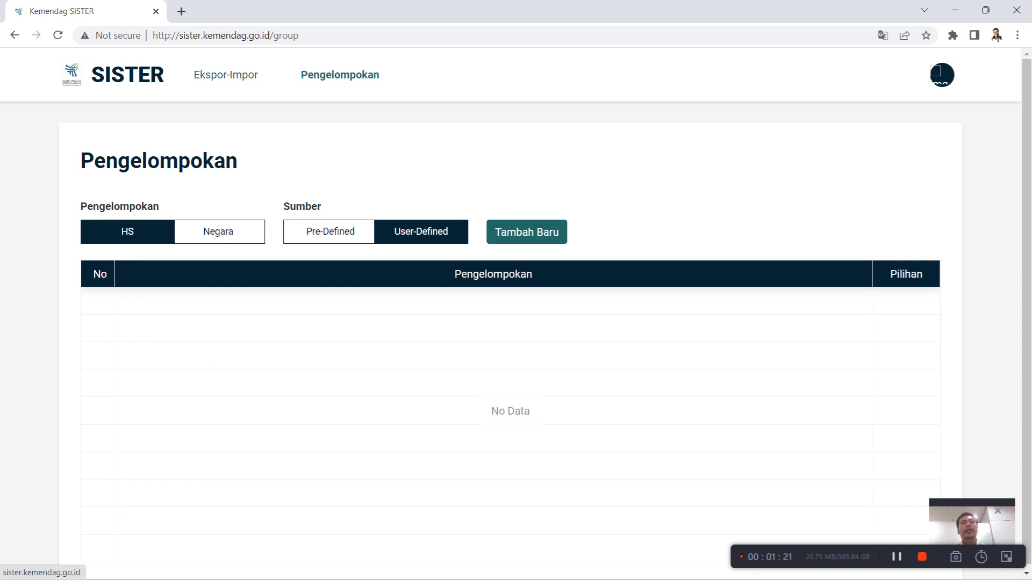
click(226, 76)
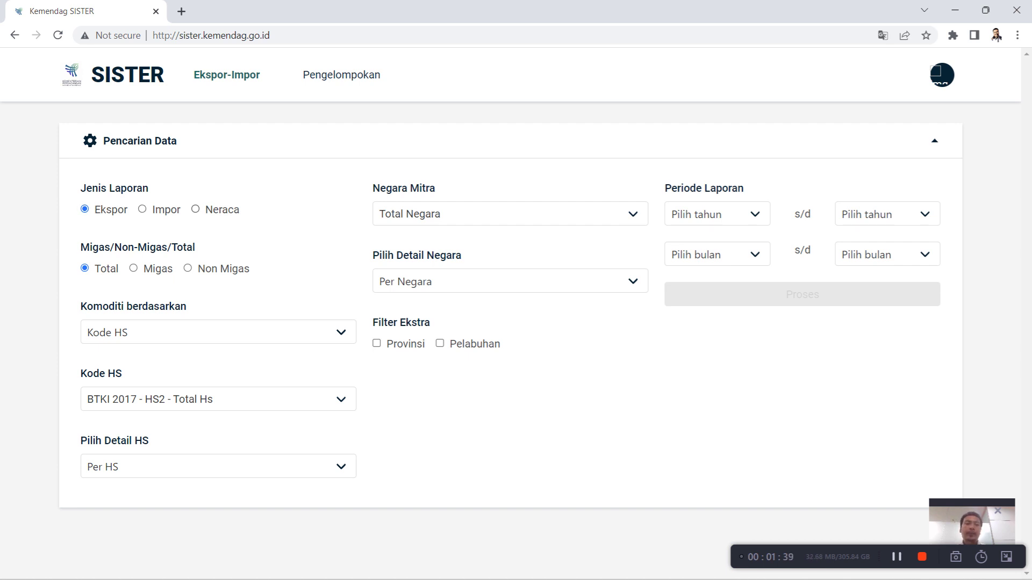
Step: Compare the search fields of the Neraca and Ekspor report types, ending with Ekspor selected
click(196, 209)
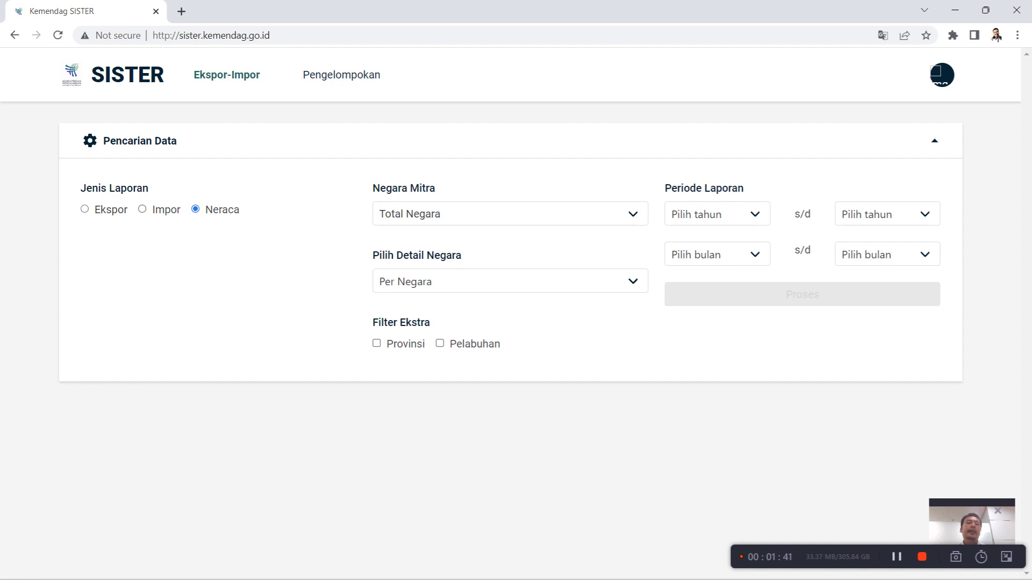
click(85, 209)
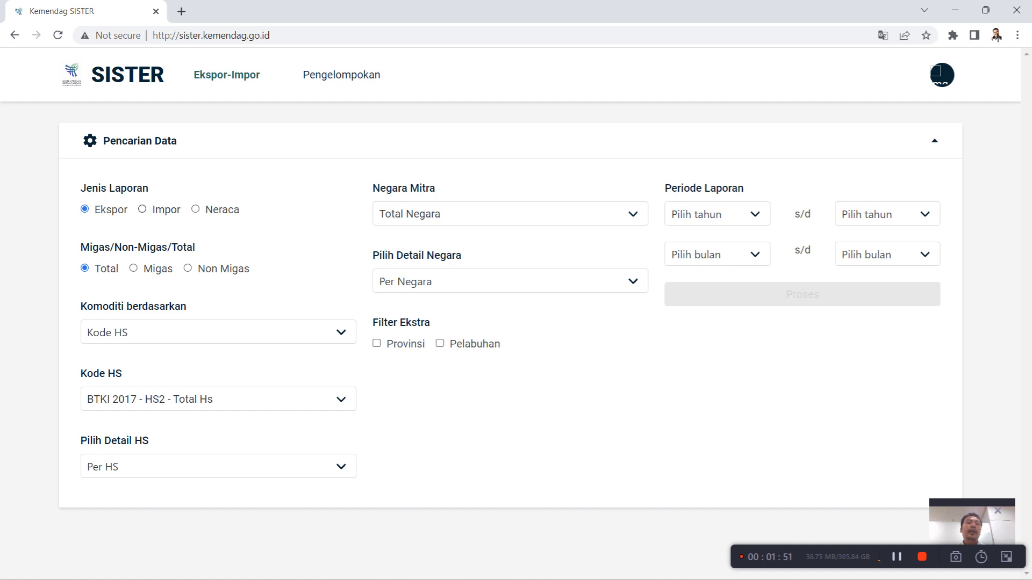
click(195, 209)
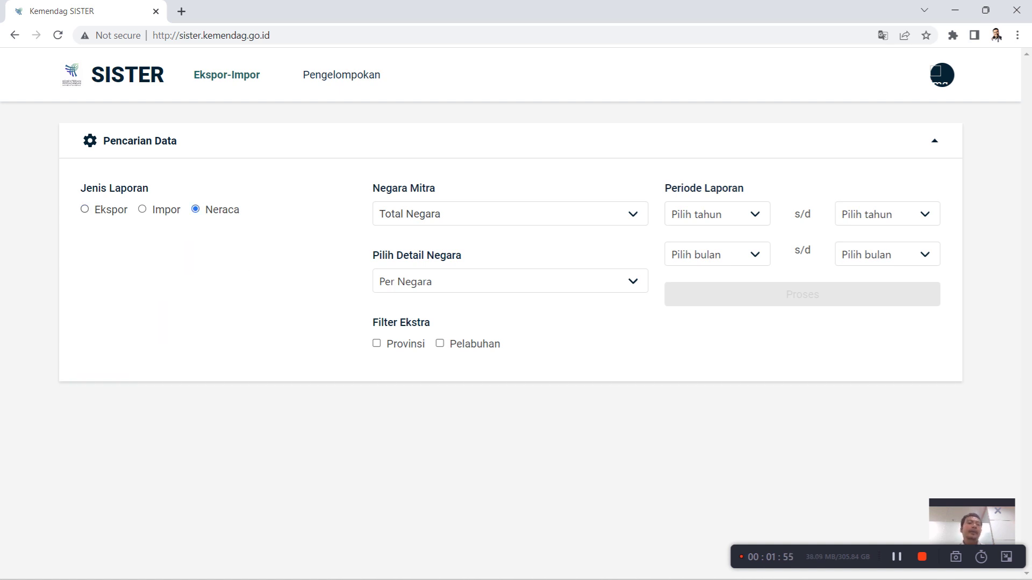
click(85, 209)
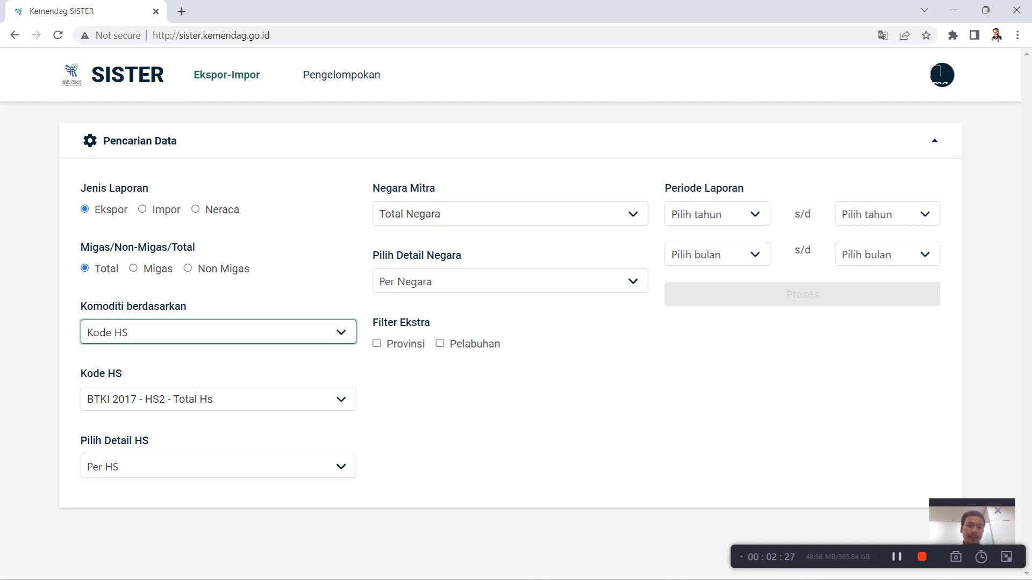
Step: Limit the export report to Non Migas and choose Kode HS as the commodity basis
click(219, 332)
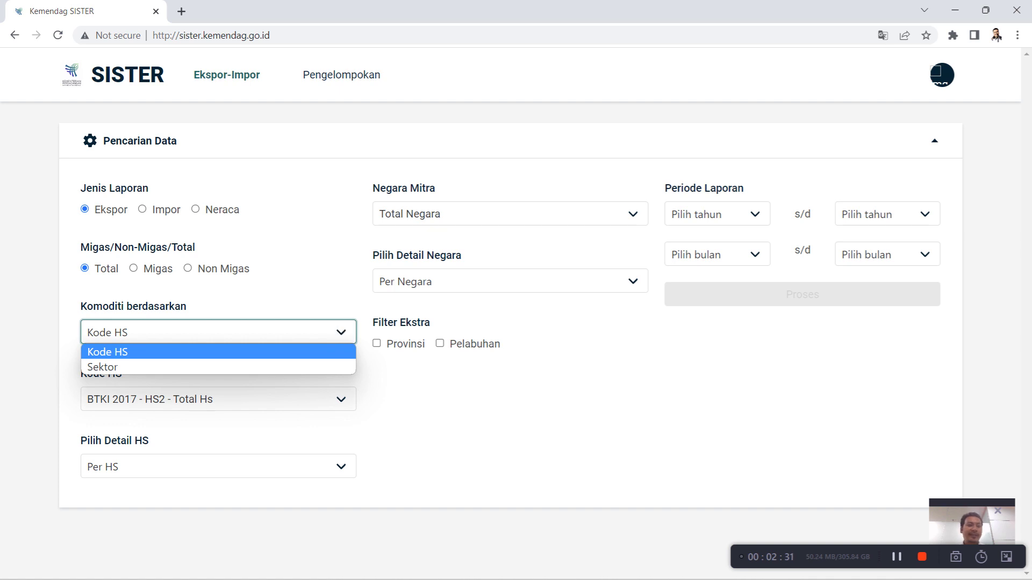
click(187, 268)
click(218, 332)
key(Escape)
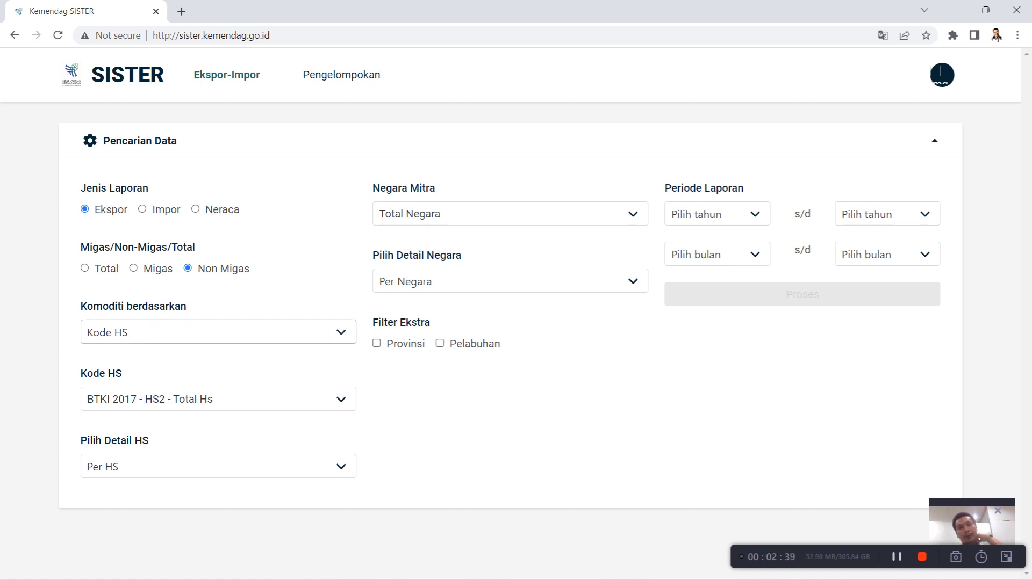
click(218, 332)
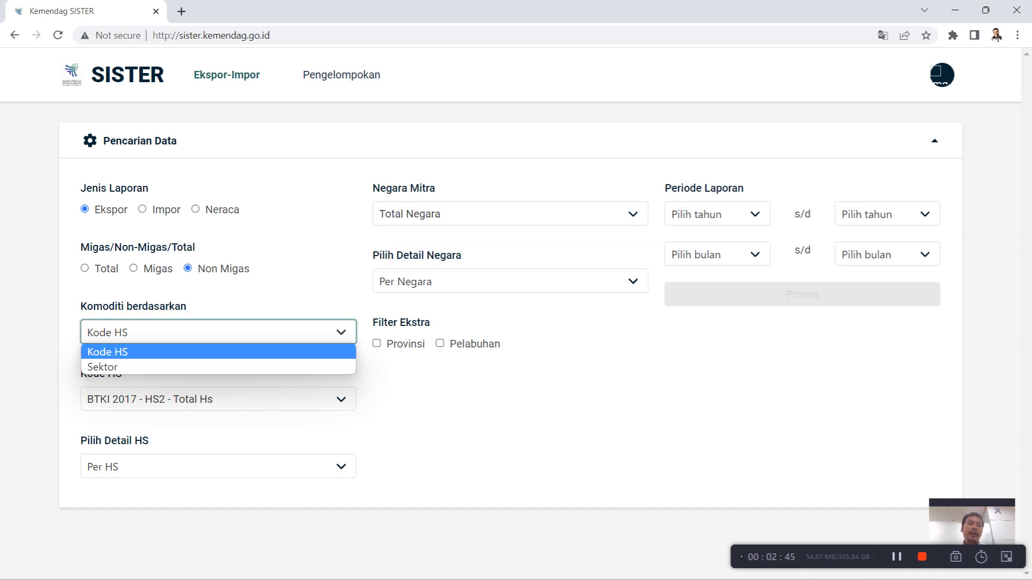
click(218, 352)
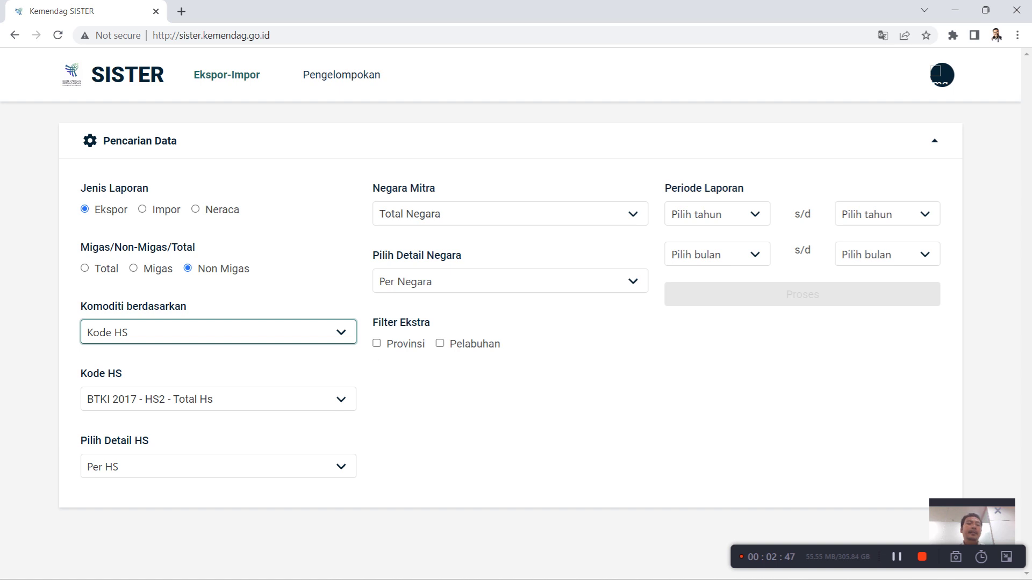
Step: Browse the available sectors under the Sektor commodity basis and restore the basis to Kode HS
click(219, 332)
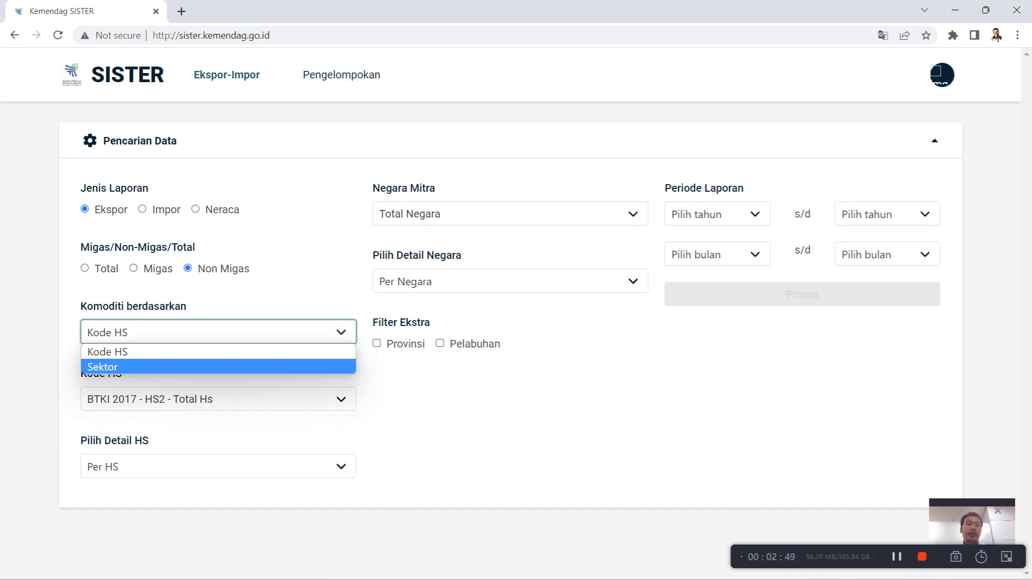
click(218, 367)
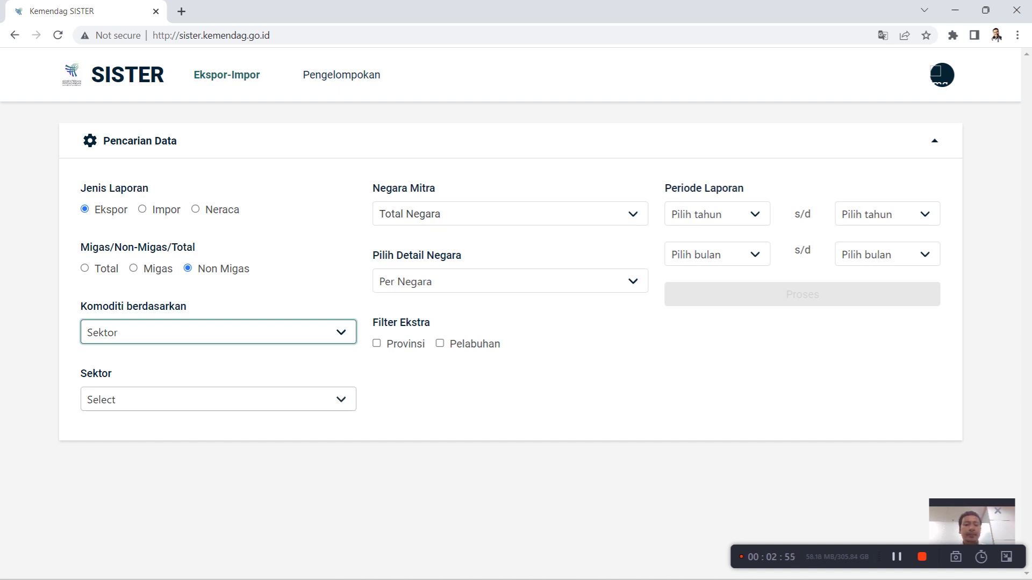
click(218, 399)
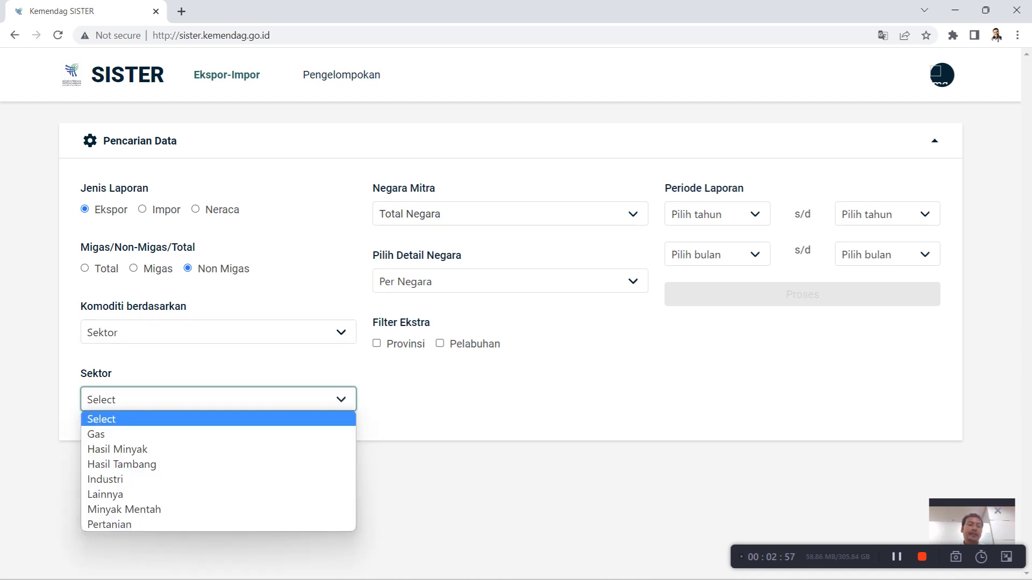
key(Down)
key(Down)
key(Down)
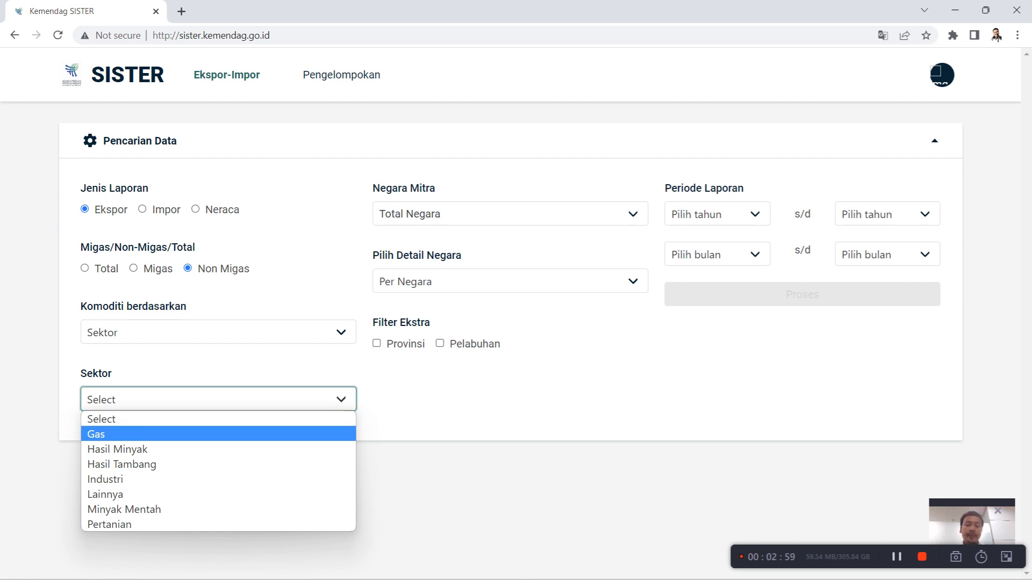
key(Down)
key(Down)
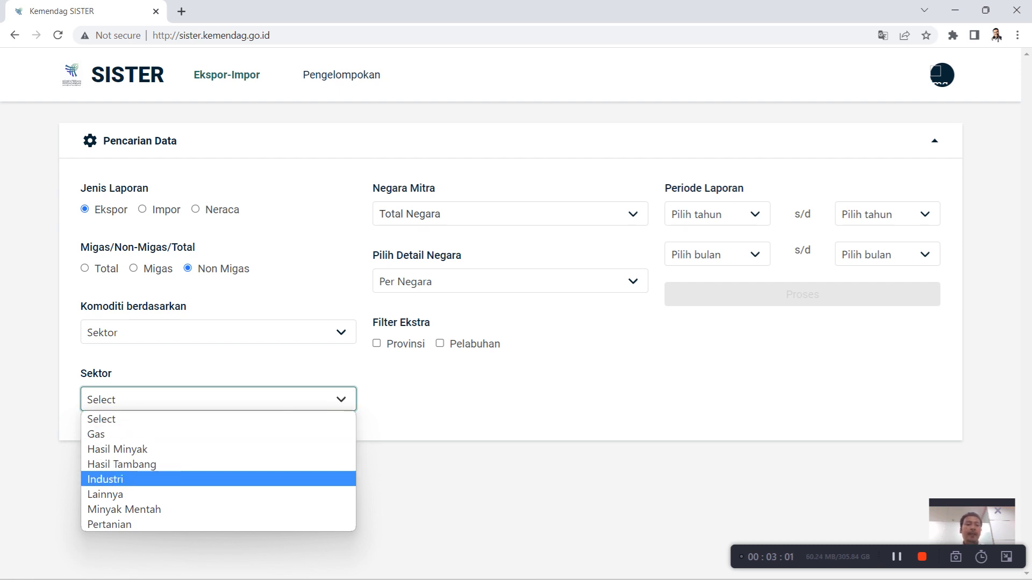
key(Down)
key(Down)
key(Up)
key(g)
key(h)
key(s)
key(m)
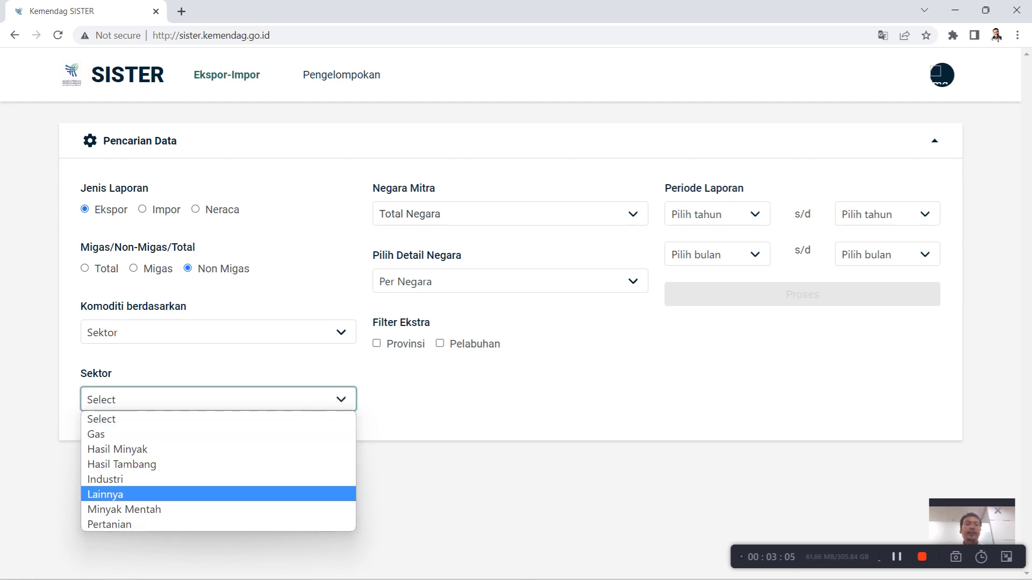
key(i)
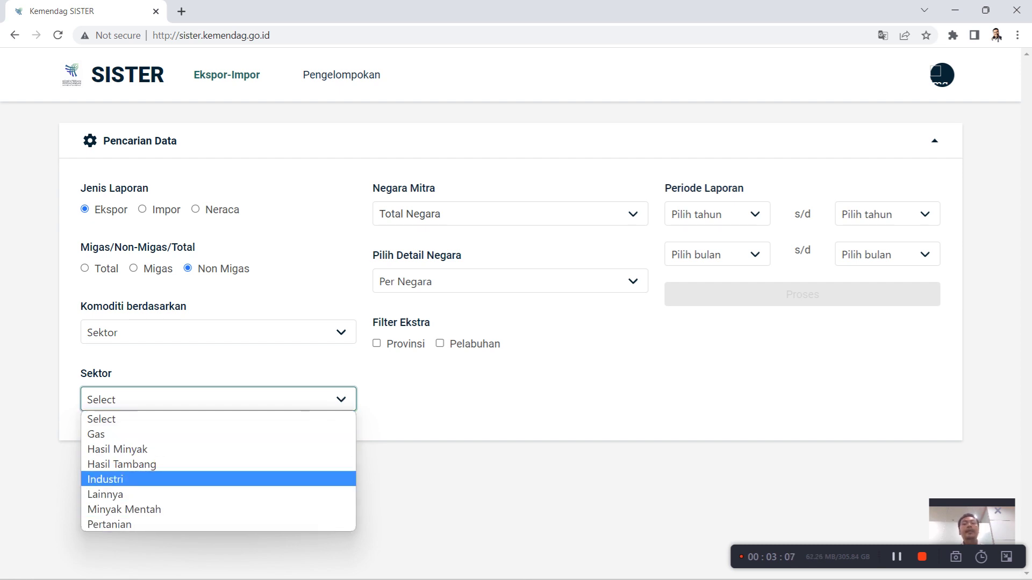
click(218, 332)
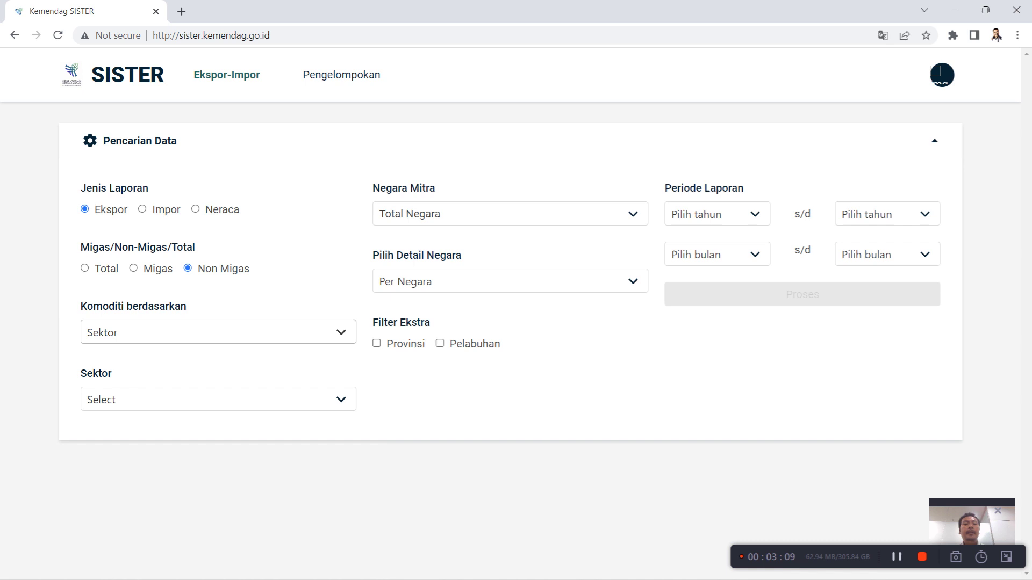
click(219, 352)
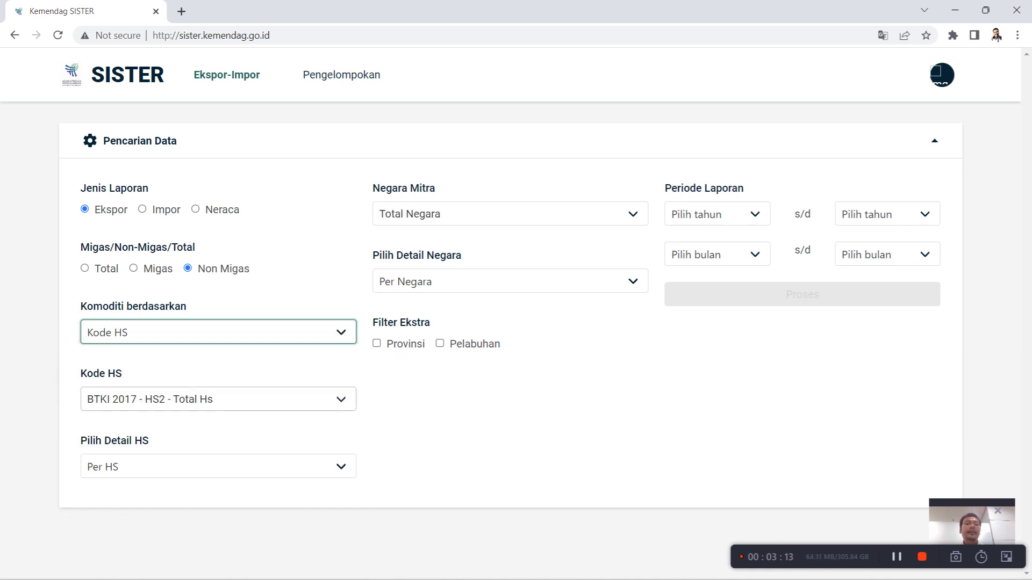
Step: Open the Kode HS selection and choose Semua HS at the HS6 level of BTKI 2017
click(218, 399)
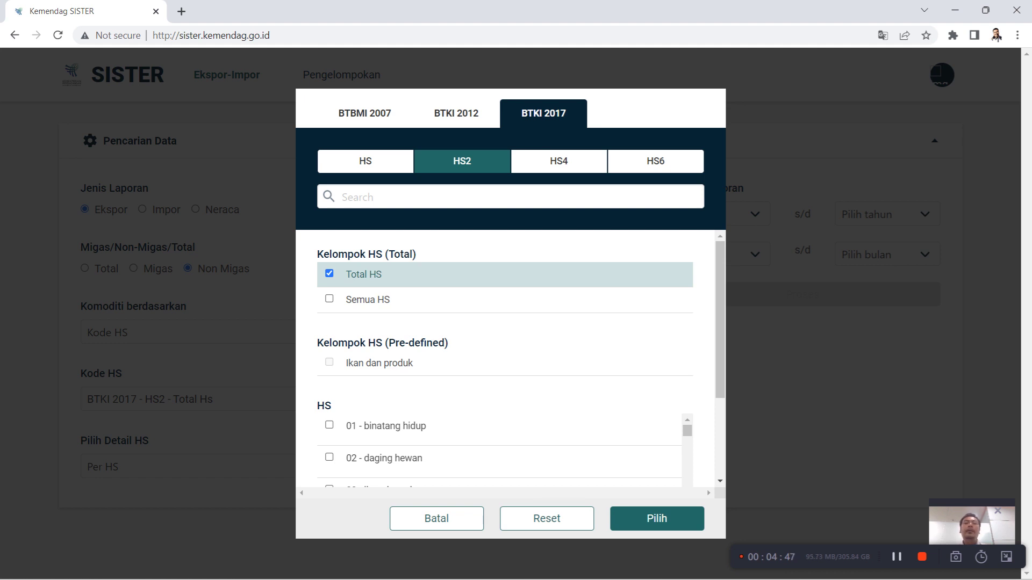
click(655, 162)
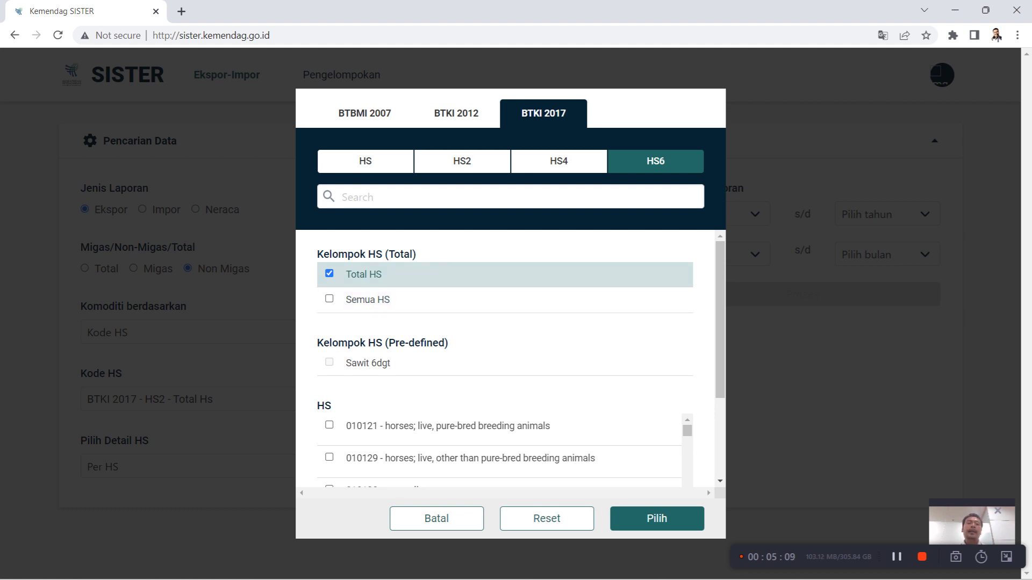
click(330, 299)
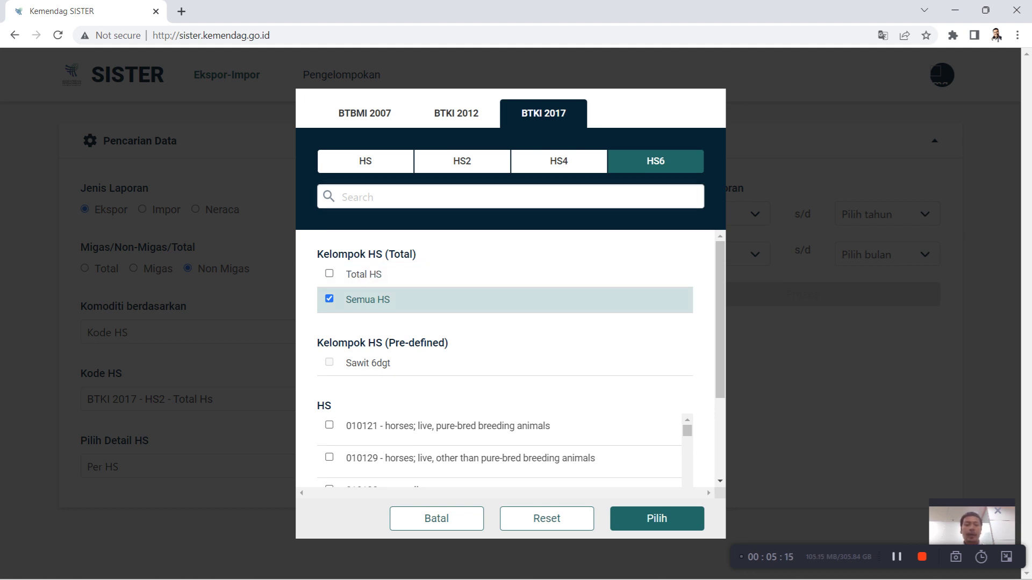
Step: Search the HS6 codes for 902820, clear the search and cancel the HS code selection
scroll(483, 300, down, 5)
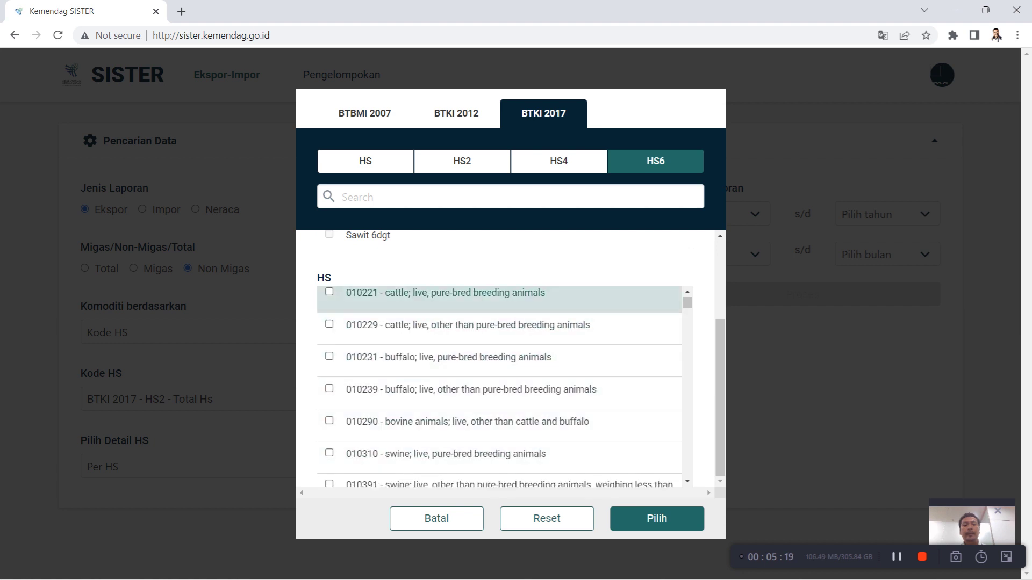
click(430, 198)
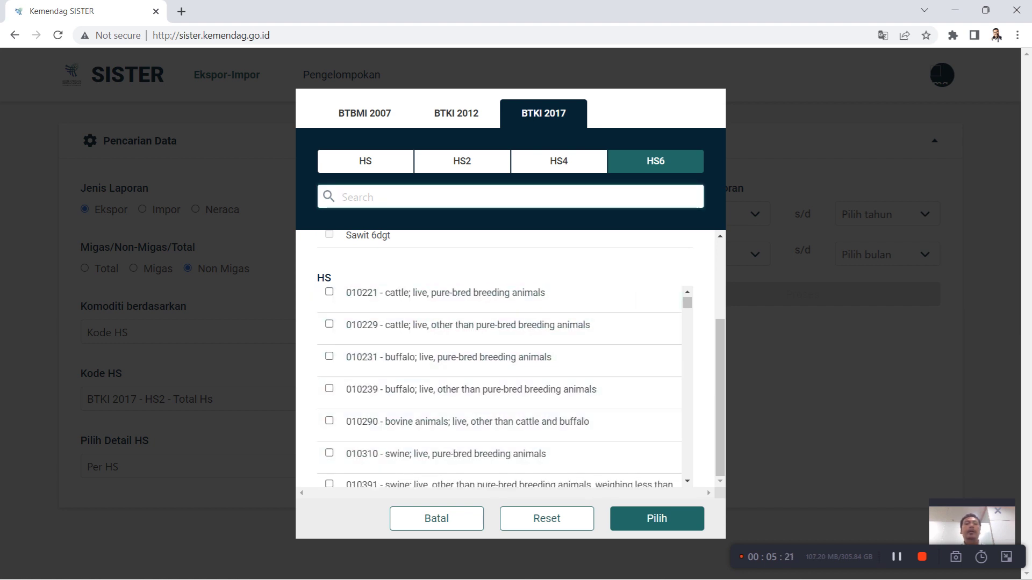
text(90)
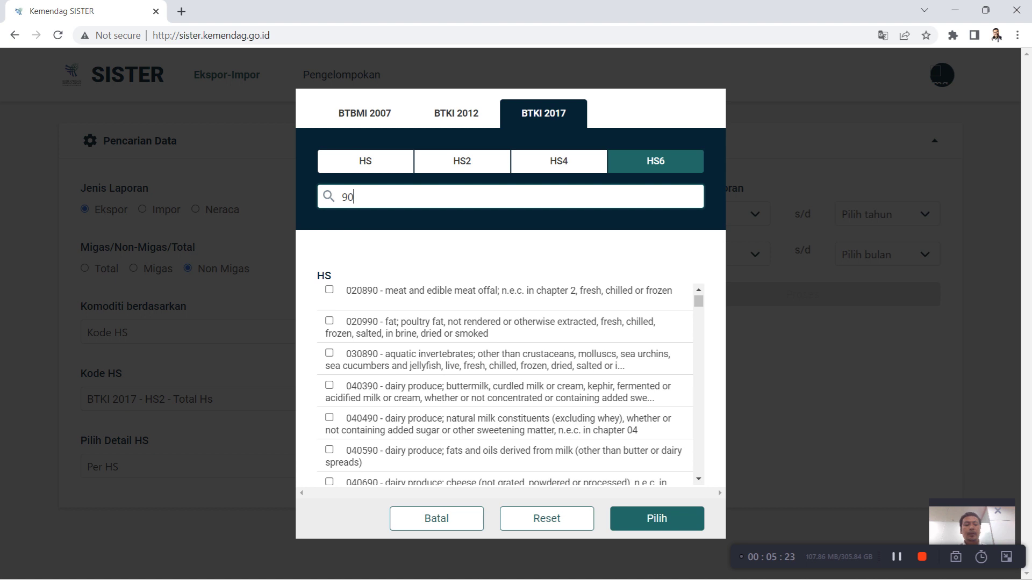
text(2820)
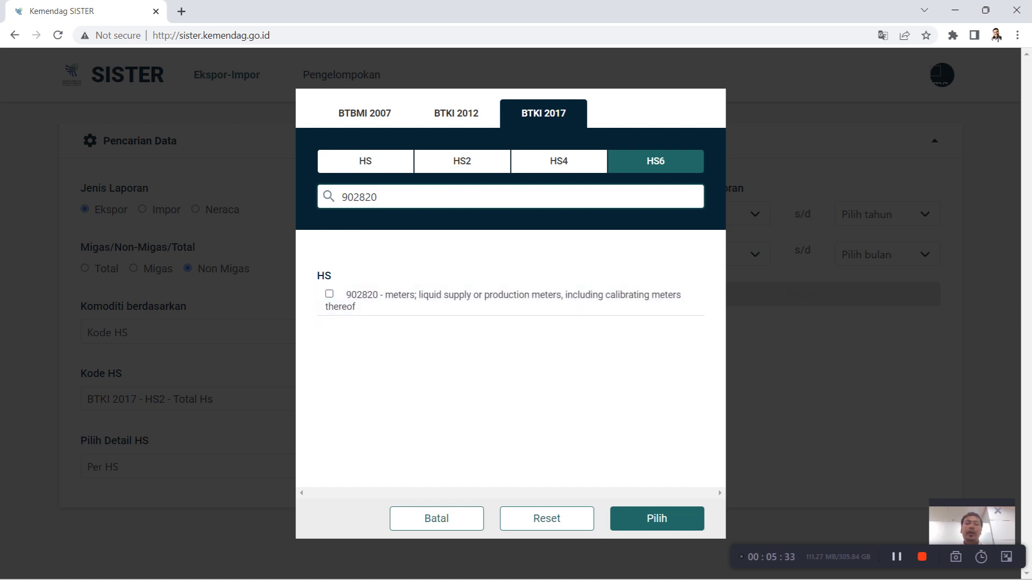
key(BackSpace)
key(BackSpace)
key(BackSpace)
key(BackSpace)
key(BackSpace)
key(BackSpace)
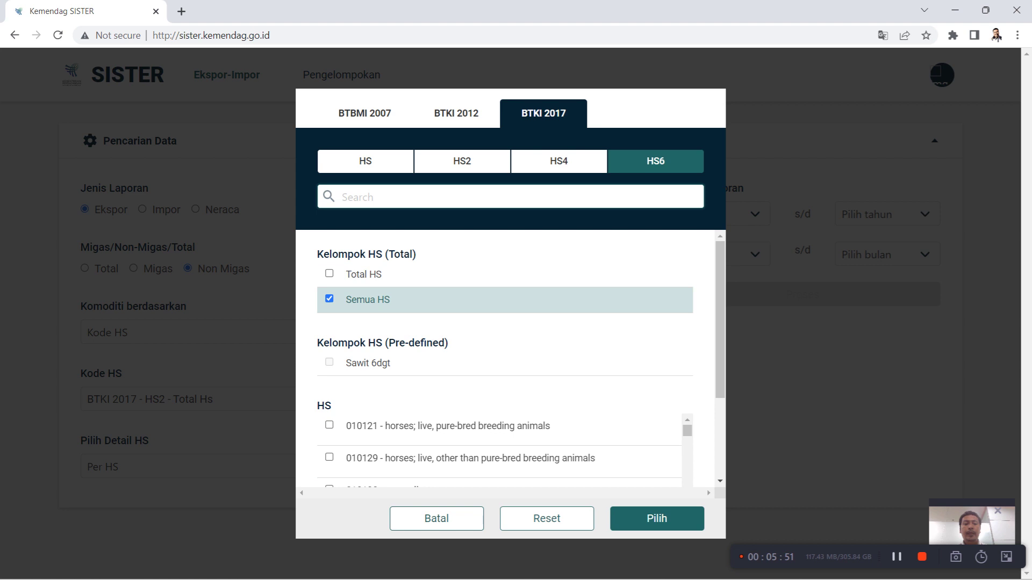
click(436, 518)
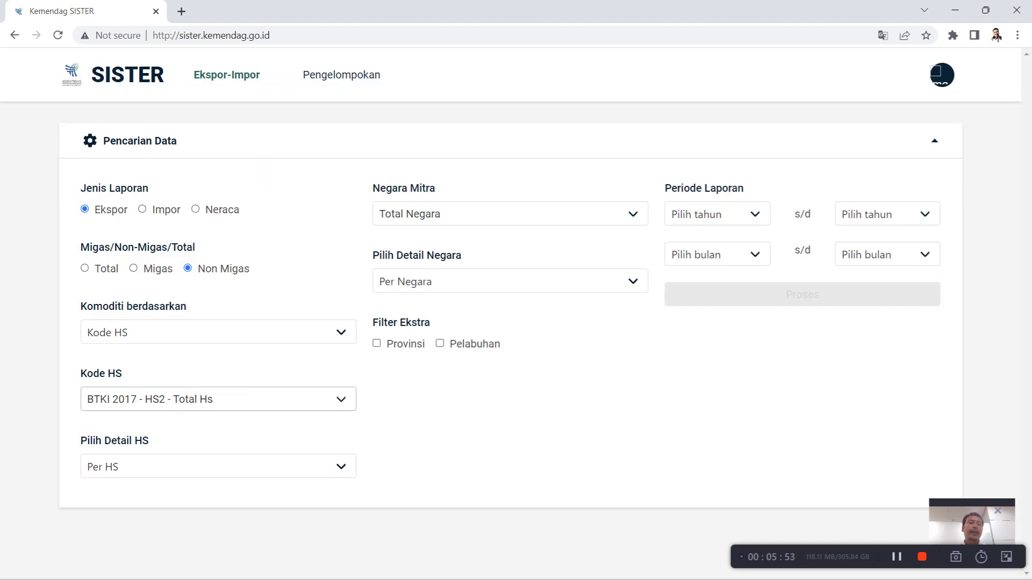
Step: Examine the options under Pilih Detail HS and leave the detail level at Per HS
click(218, 466)
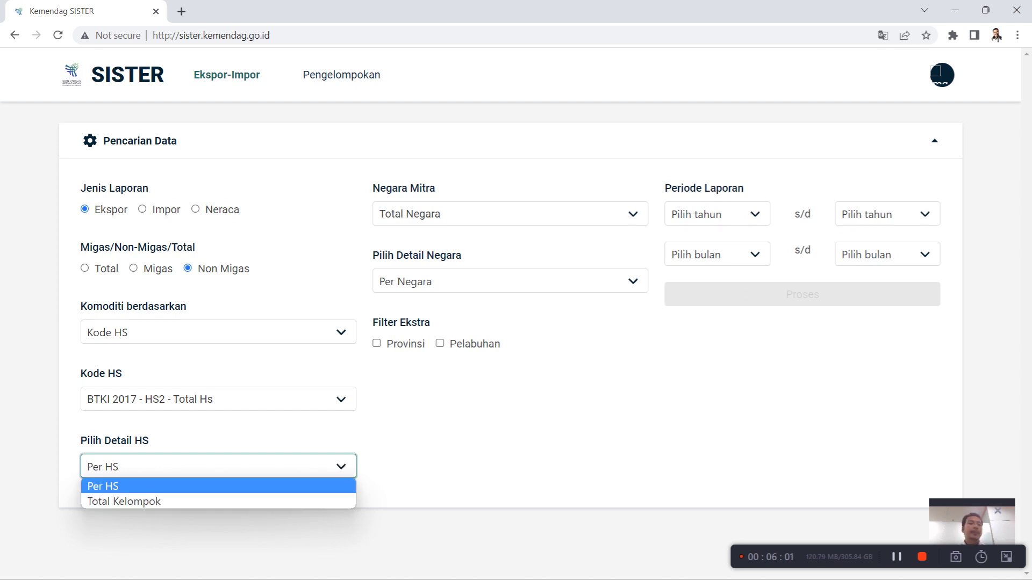
click(413, 461)
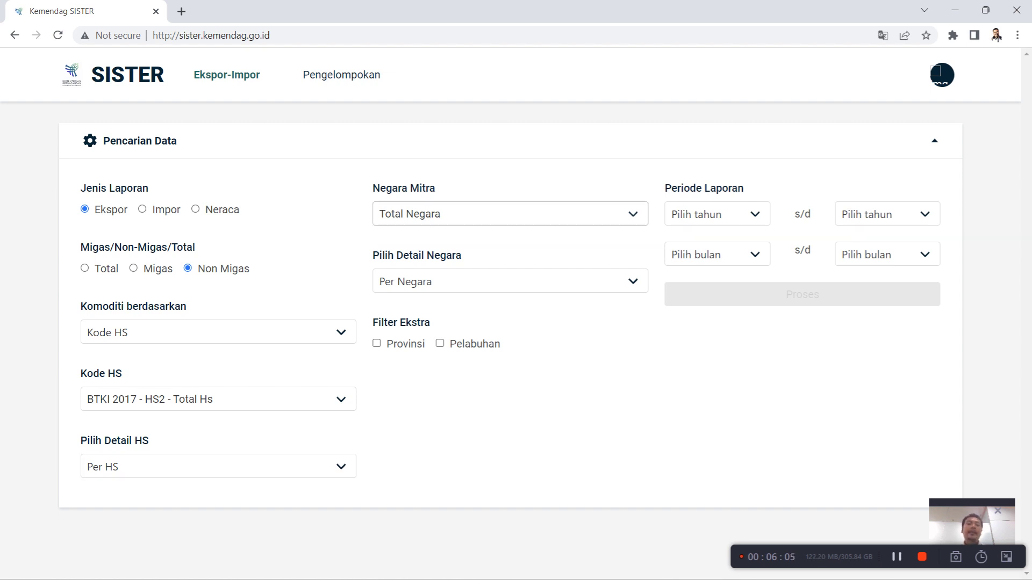
Step: Try Semua Negara in the Negara Mitra selection, look through the predefined groups and individual countries, and close the selection
click(510, 214)
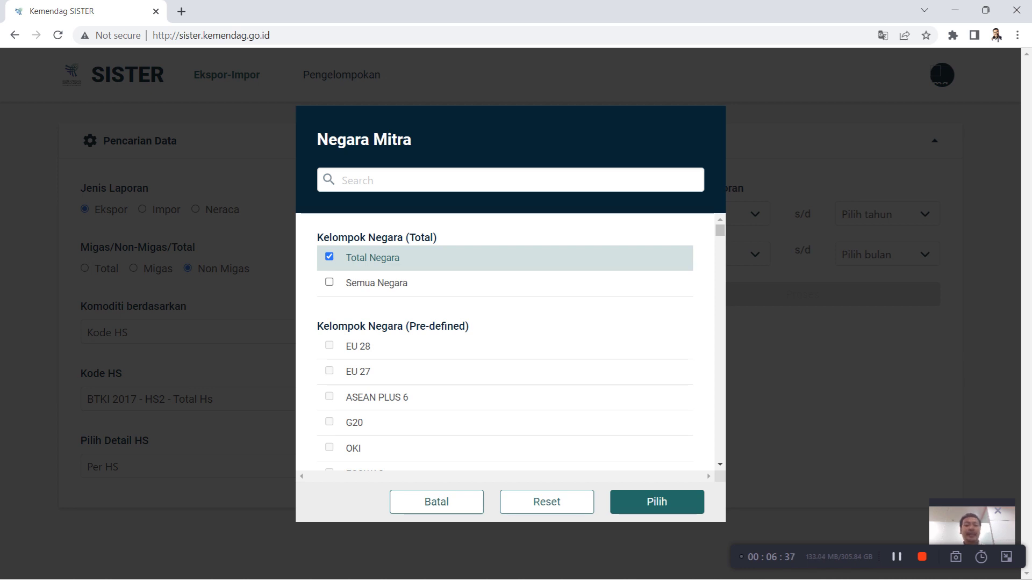
click(329, 283)
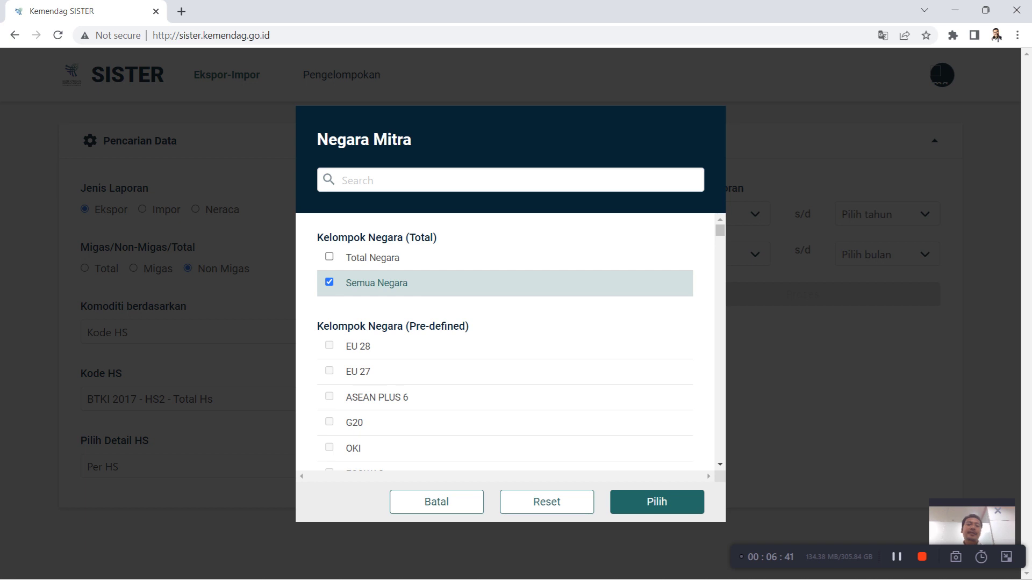
scroll(505, 343, down, 1)
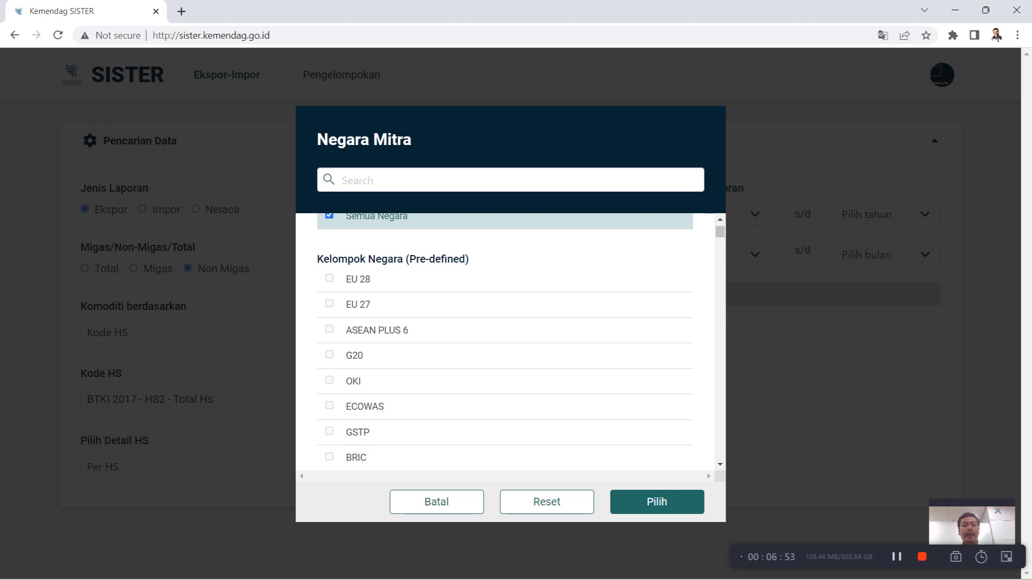
scroll(506, 344, down, 1)
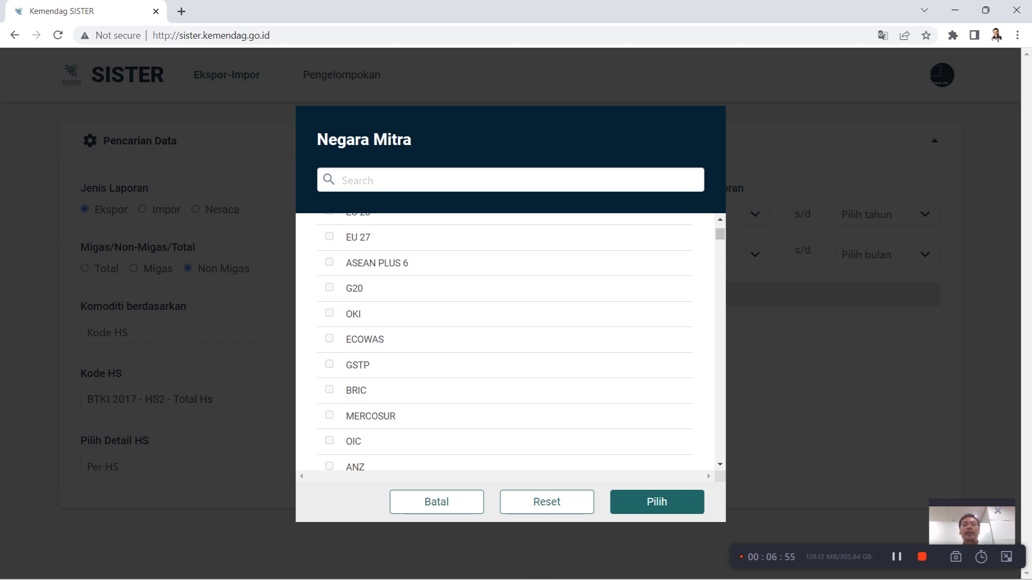
scroll(505, 377, down, 6)
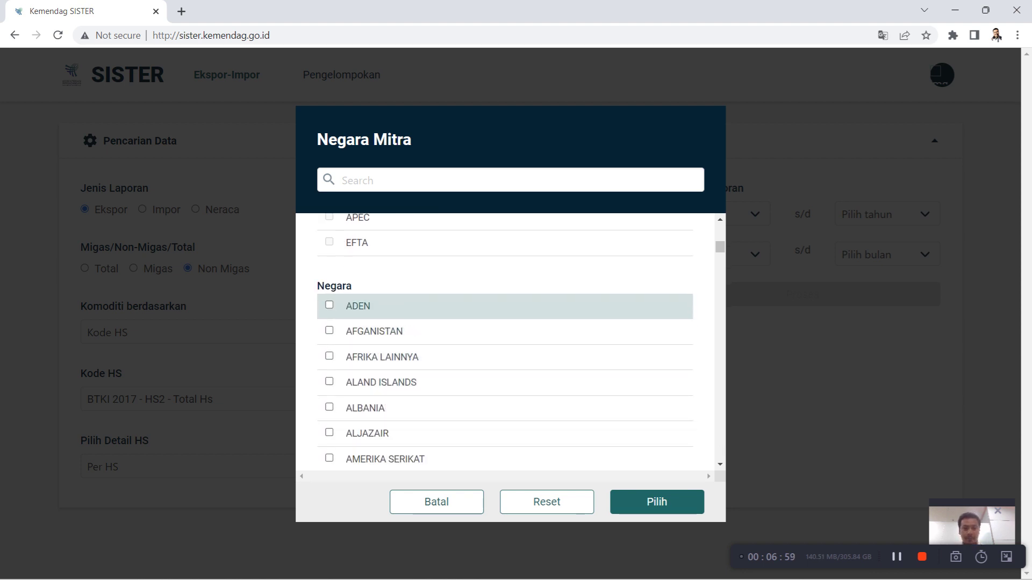
scroll(505, 226, up, 8)
scroll(505, 344, up, 1)
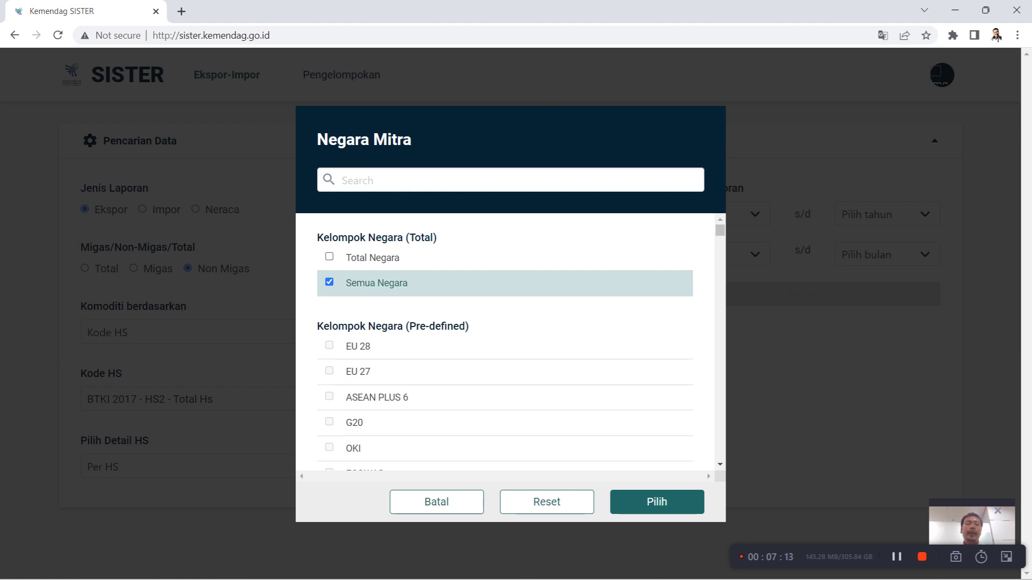
click(657, 502)
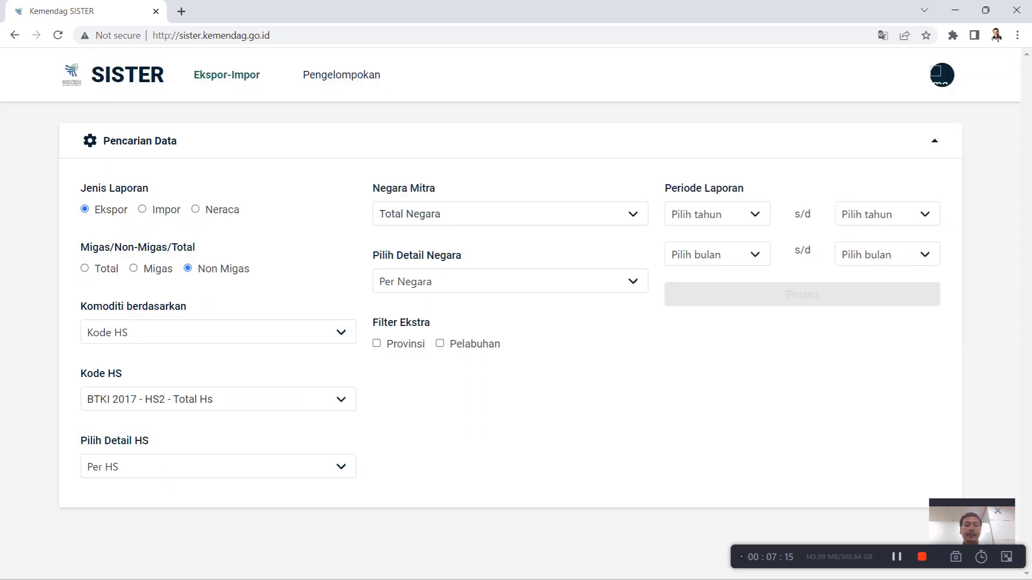
Step: Examine the Per Negara and Total Kelompok options under Pilih Detail Negara and keep Per Negara
click(510, 281)
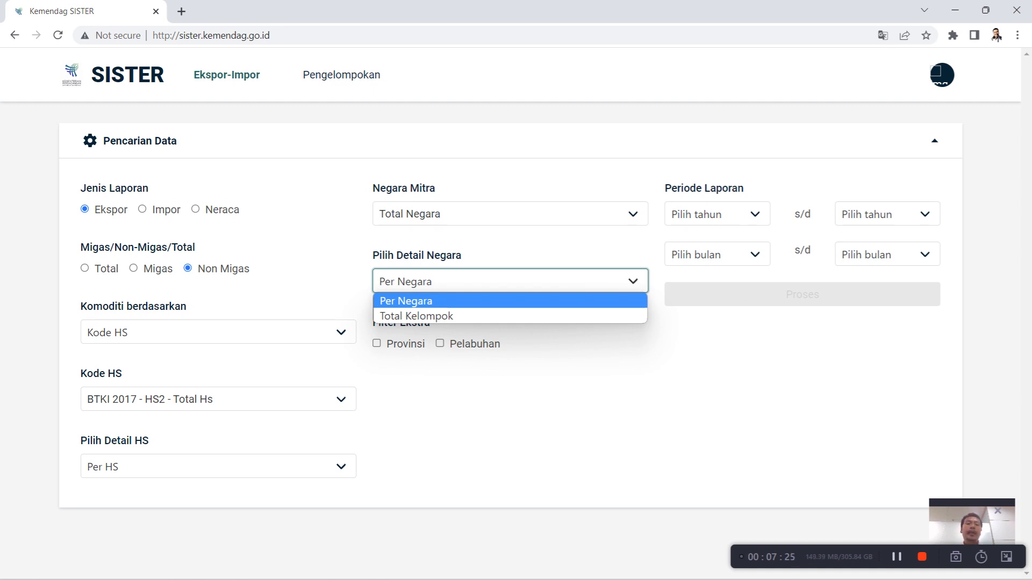
key(Down)
key(Up)
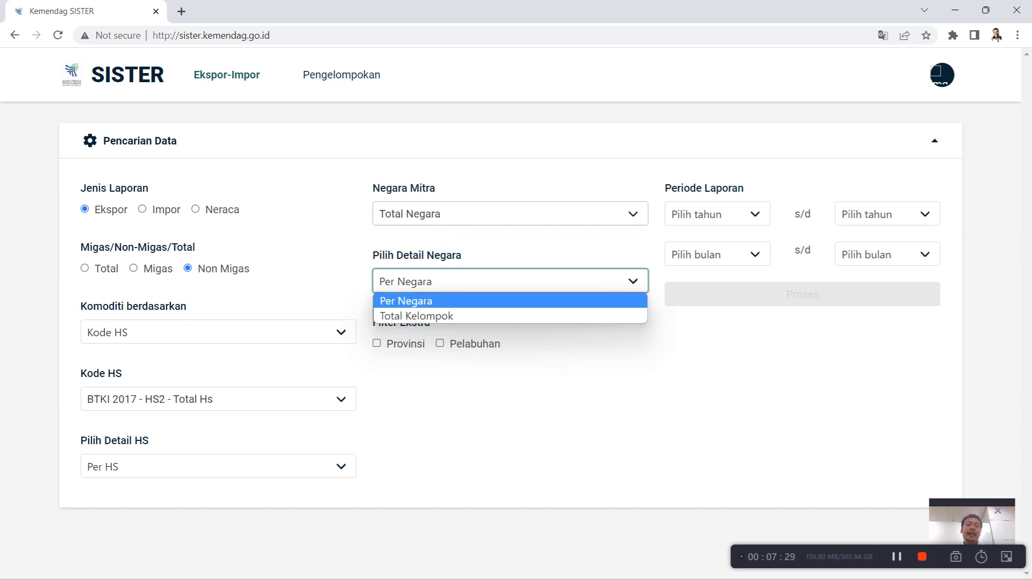
key(Down)
key(Up)
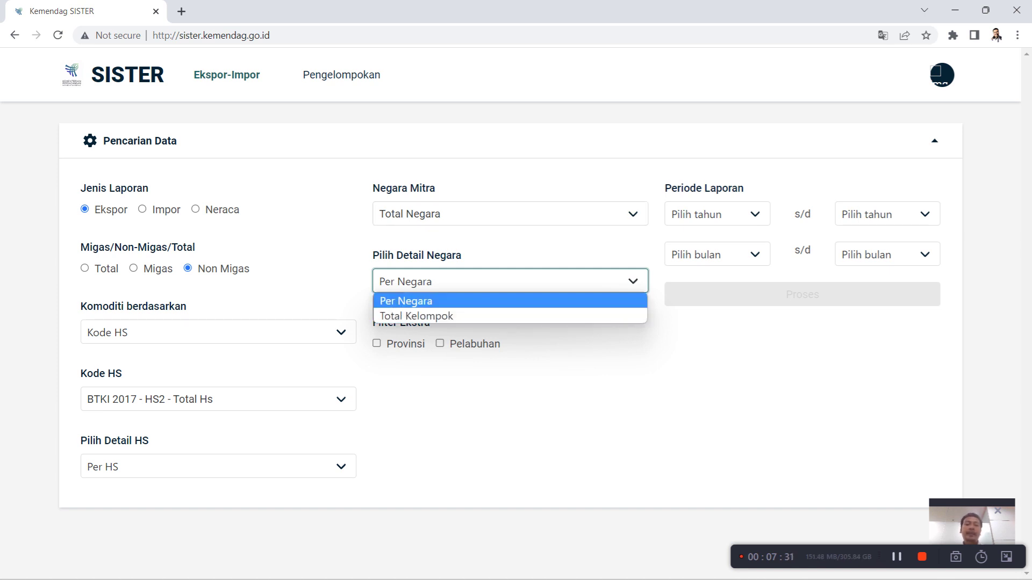
key(Down)
key(Escape)
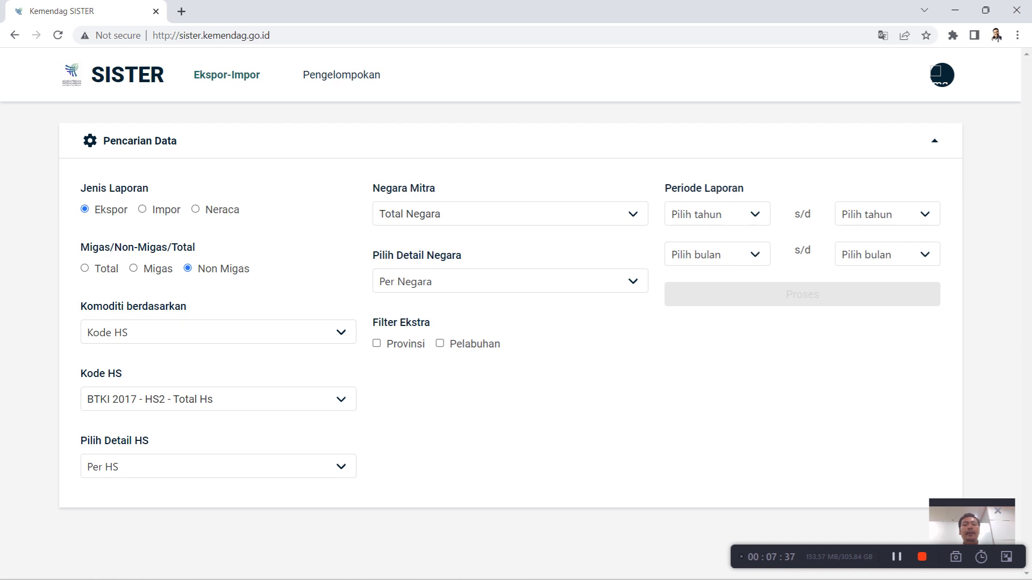
Step: Try the Provinsi extra filter with Total Provinsi and the Pelabuhan extra filter, and leave both filters off
click(376, 344)
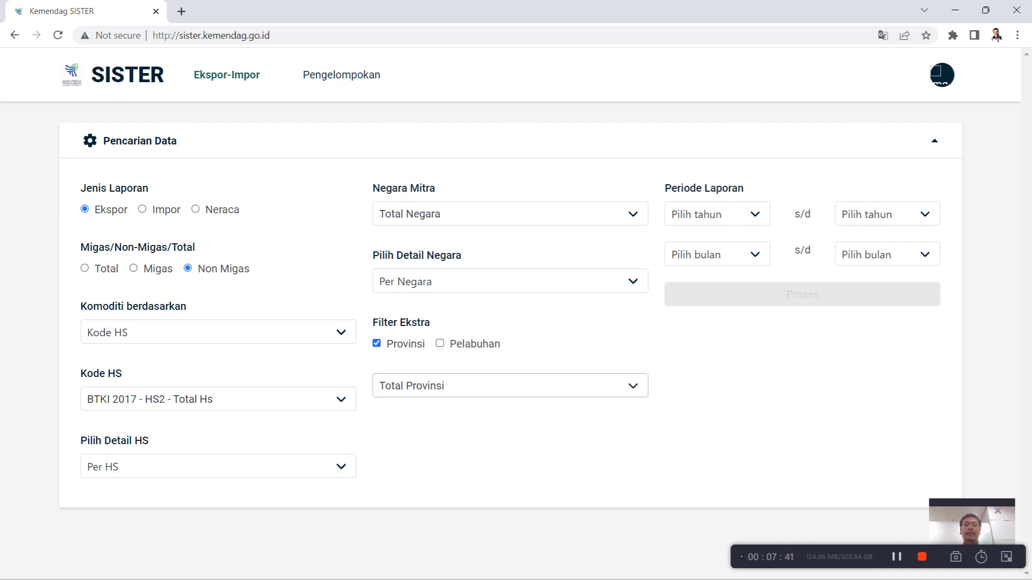
click(510, 385)
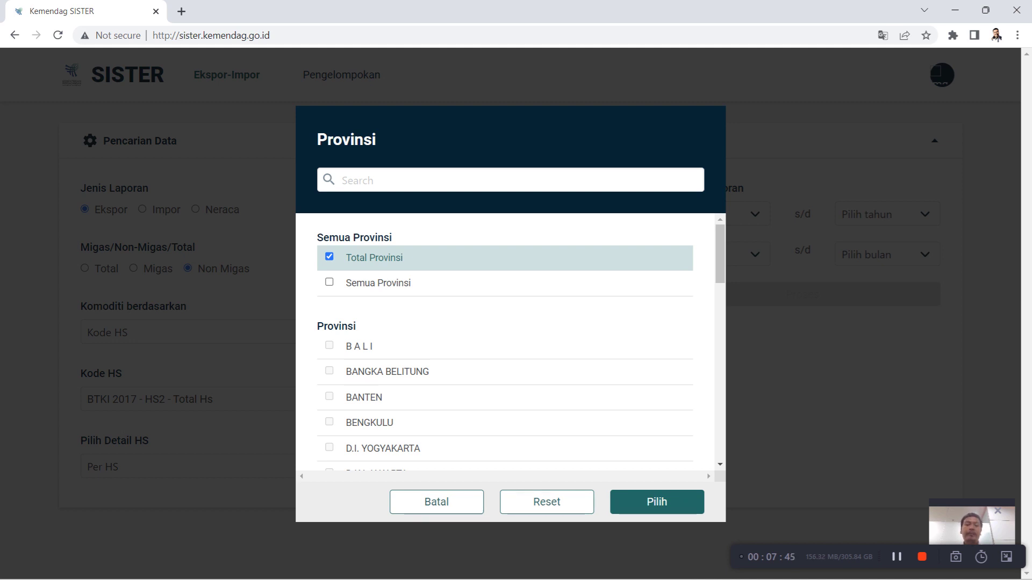
click(657, 502)
click(439, 344)
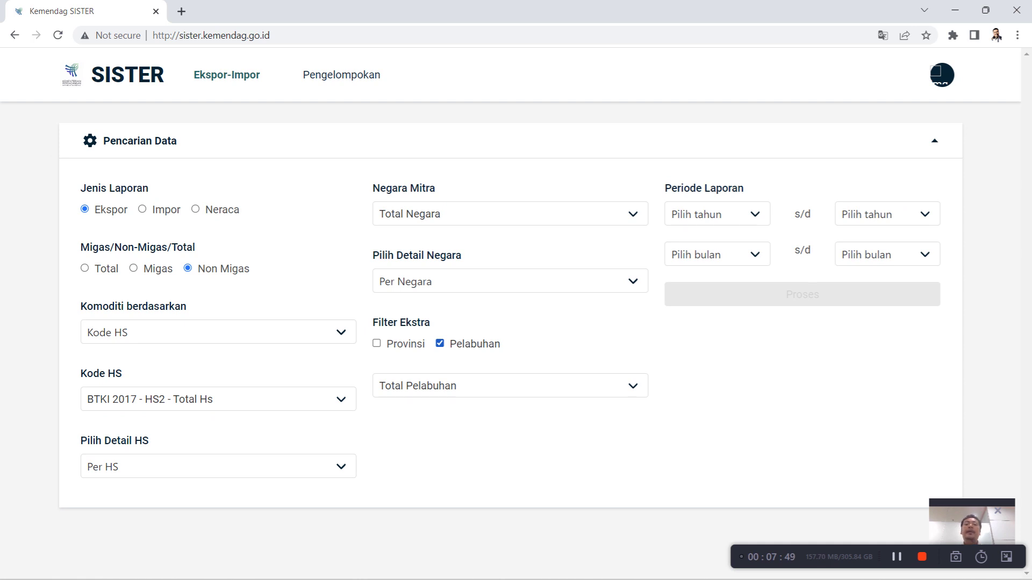
click(439, 344)
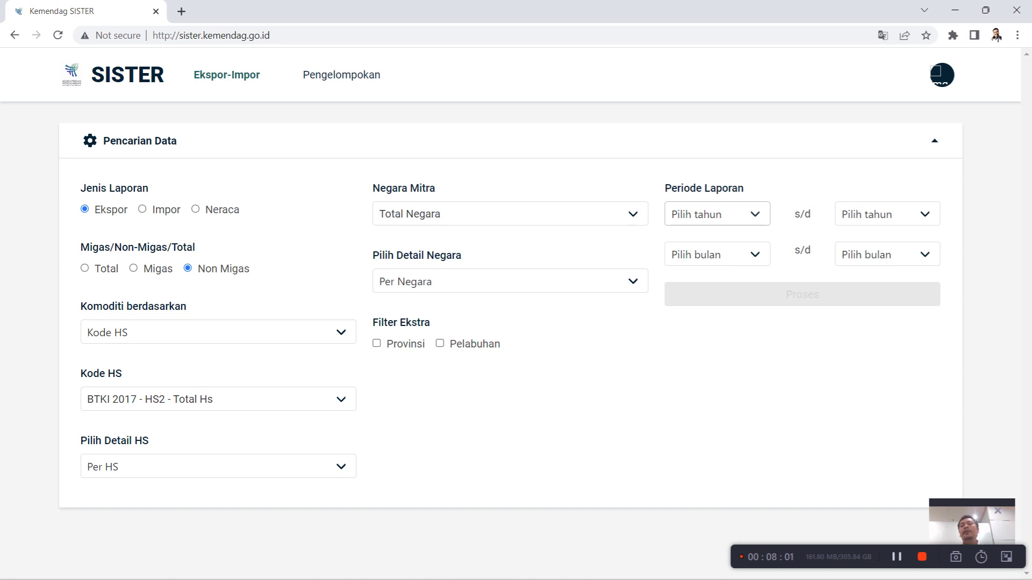
Step: Set the Periode Laporan year range from 2017 to 2022
click(717, 214)
click(717, 214)
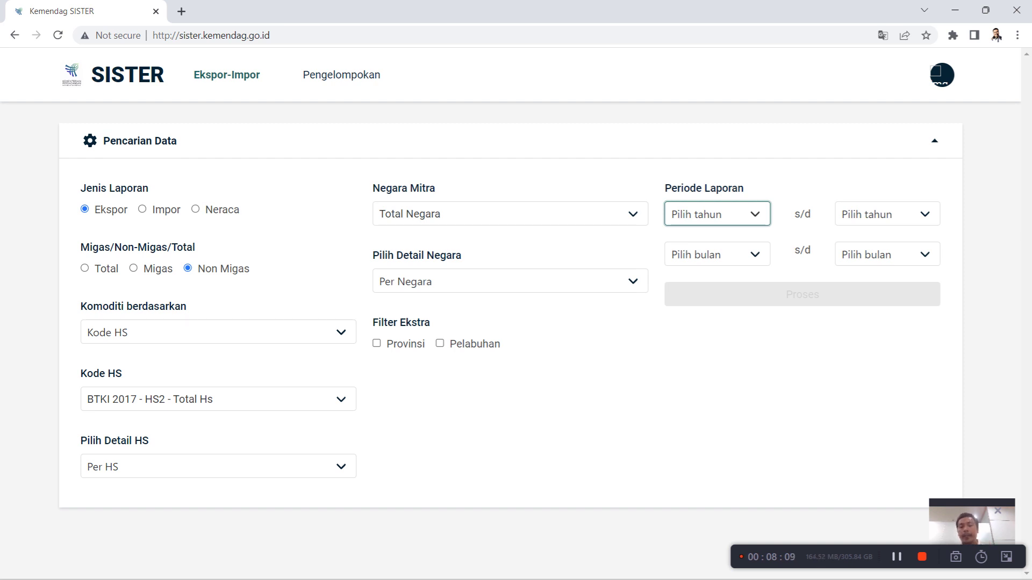
click(718, 213)
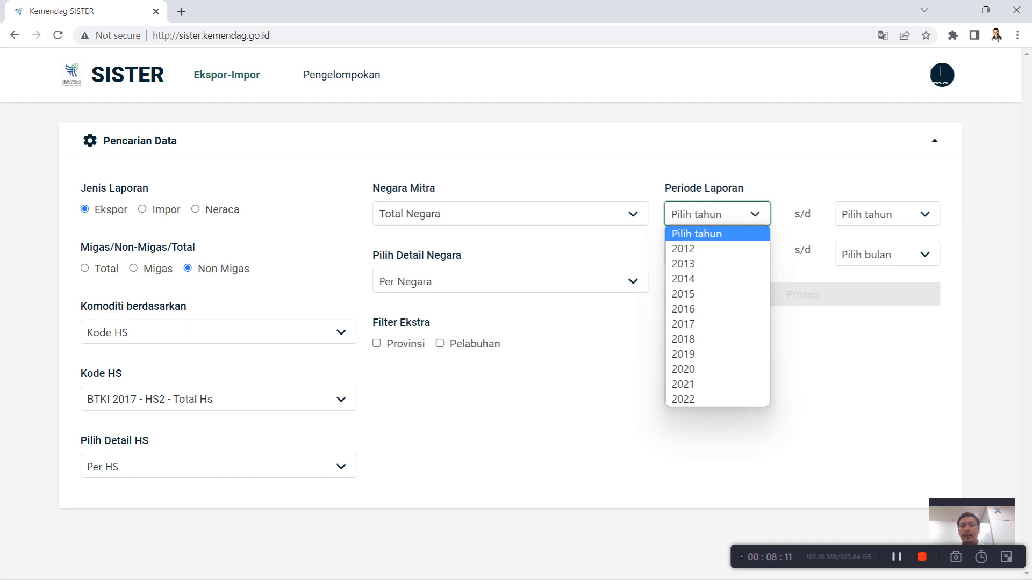
click(717, 324)
click(886, 214)
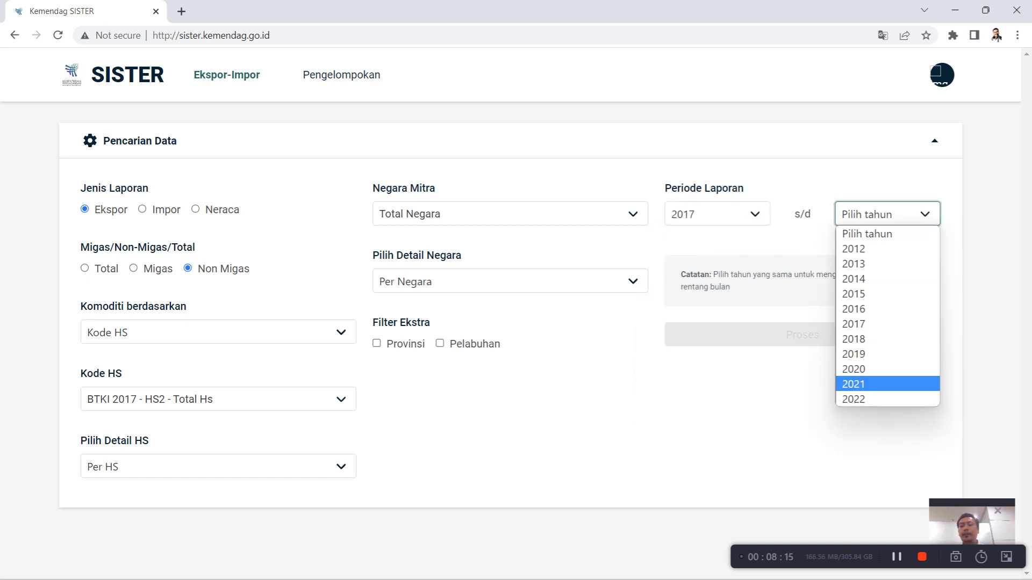
click(887, 399)
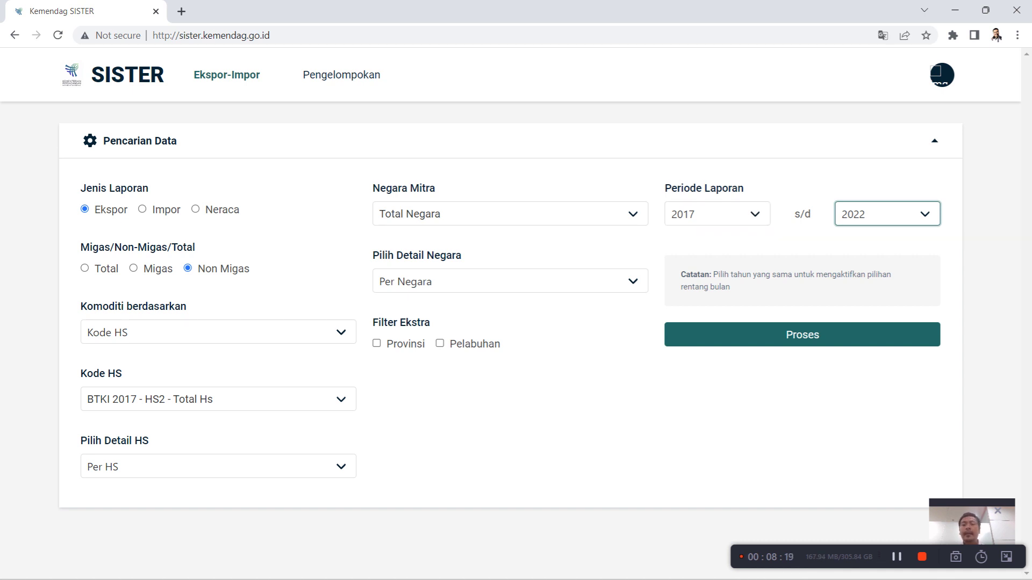
Step: Change the starting year of the Periode Laporan to 2022 to enable the month range
click(718, 214)
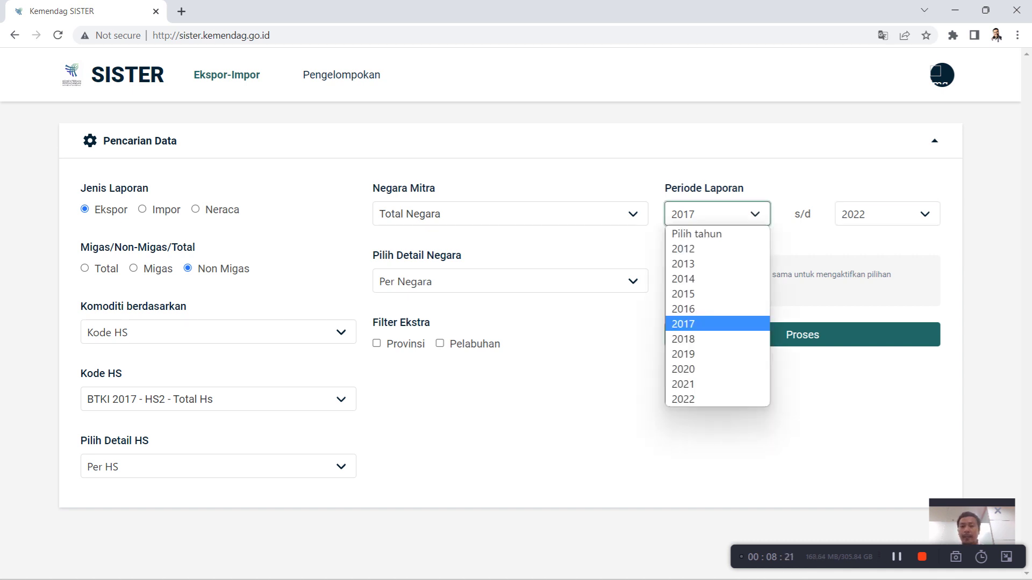
key(Down)
key(Down)
key(Down)
key(Down)
key(Down)
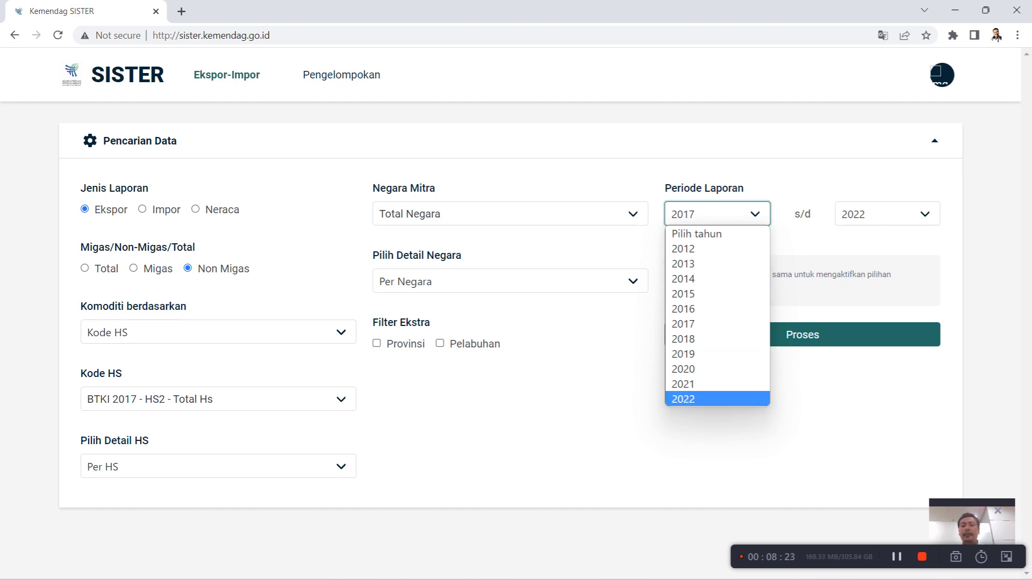
key(Return)
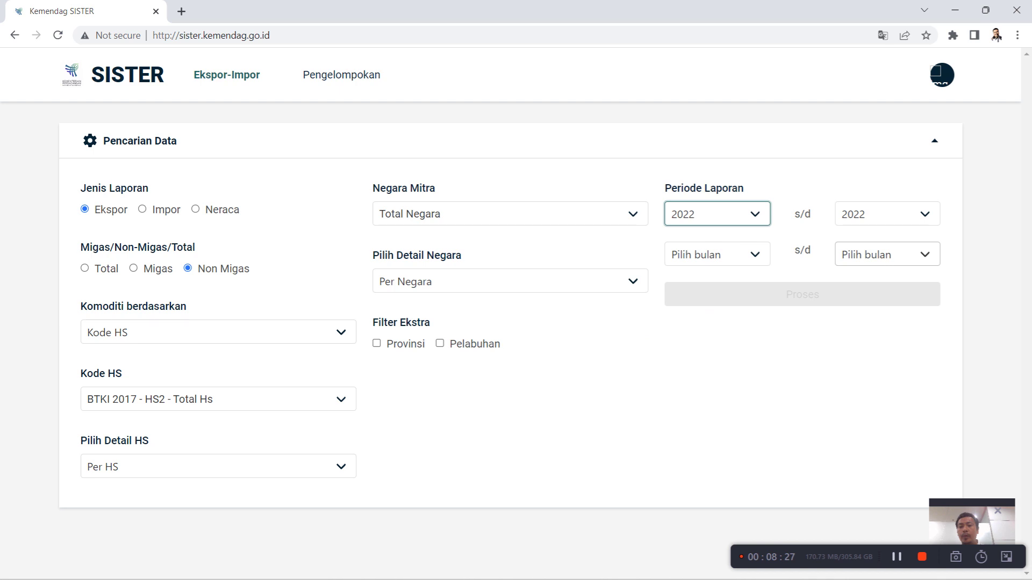
Step: Set the month range of the report period from Januari to Agustus
click(734, 255)
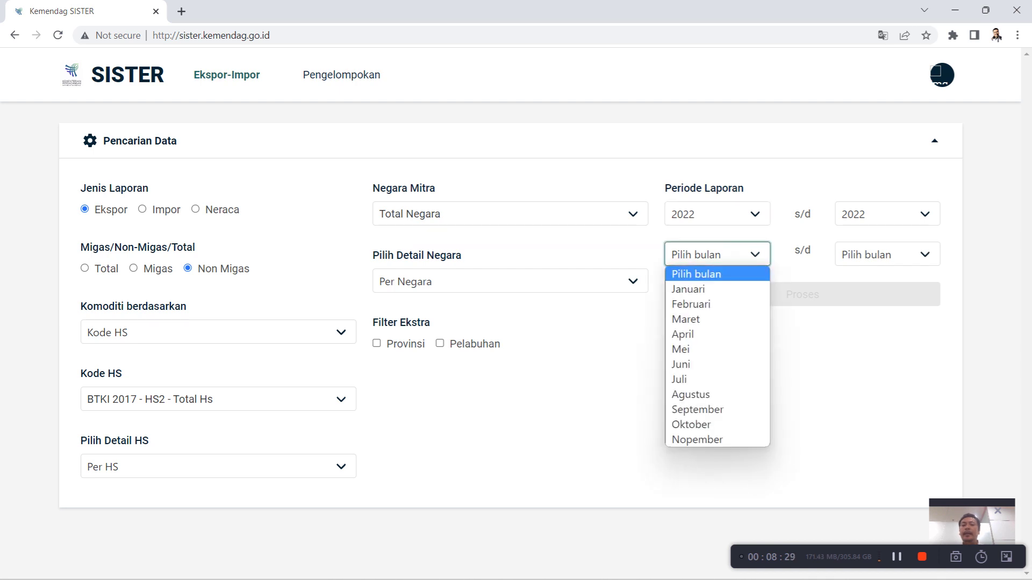
click(688, 289)
click(881, 255)
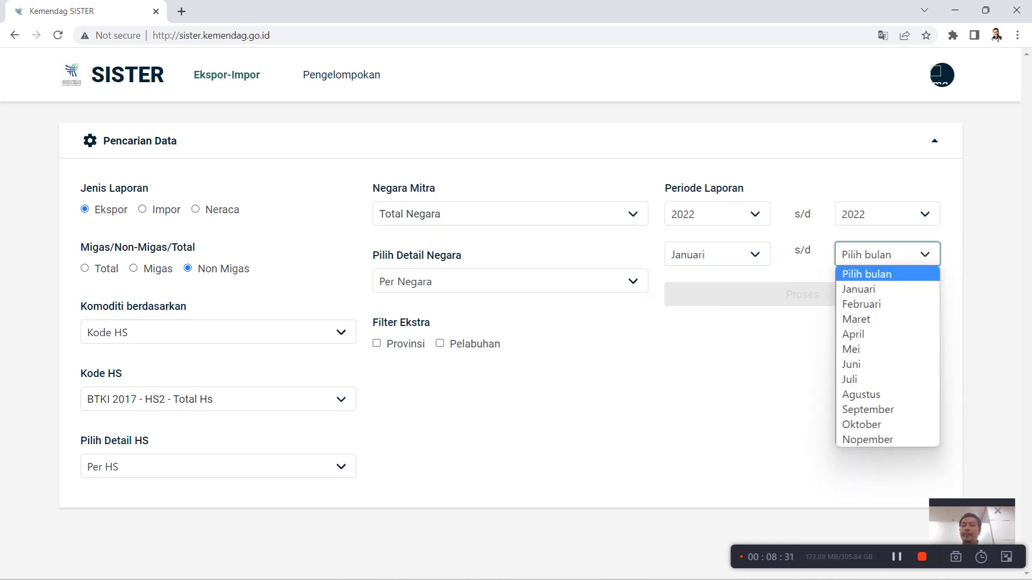
click(871, 440)
click(884, 254)
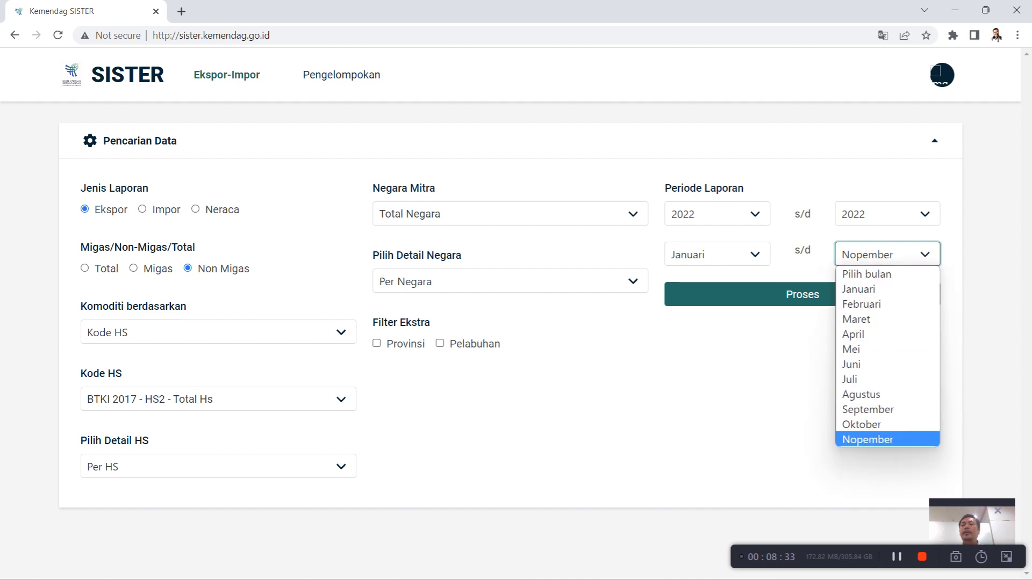
click(861, 394)
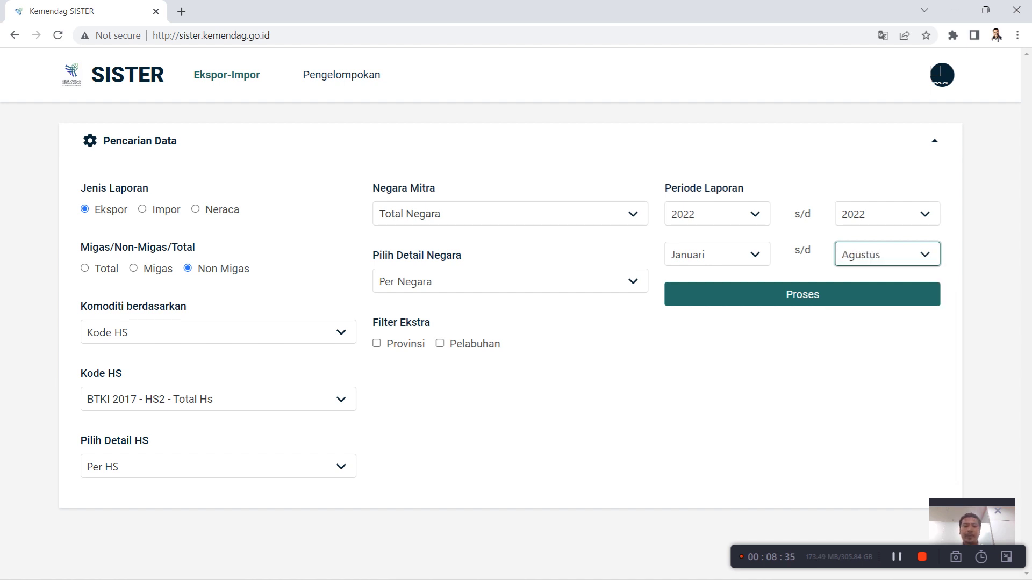
click(861, 387)
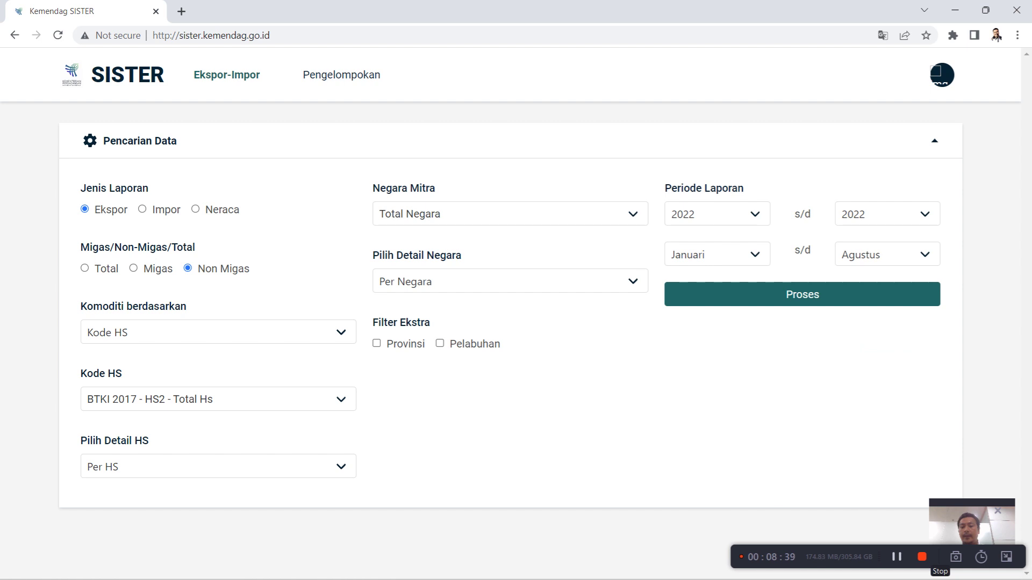
Step: Switch to File Explorer and open the Pelatihan Tarik Data folder under Documents > 01. PPIE > 03. Lain-lain
click(898, 557)
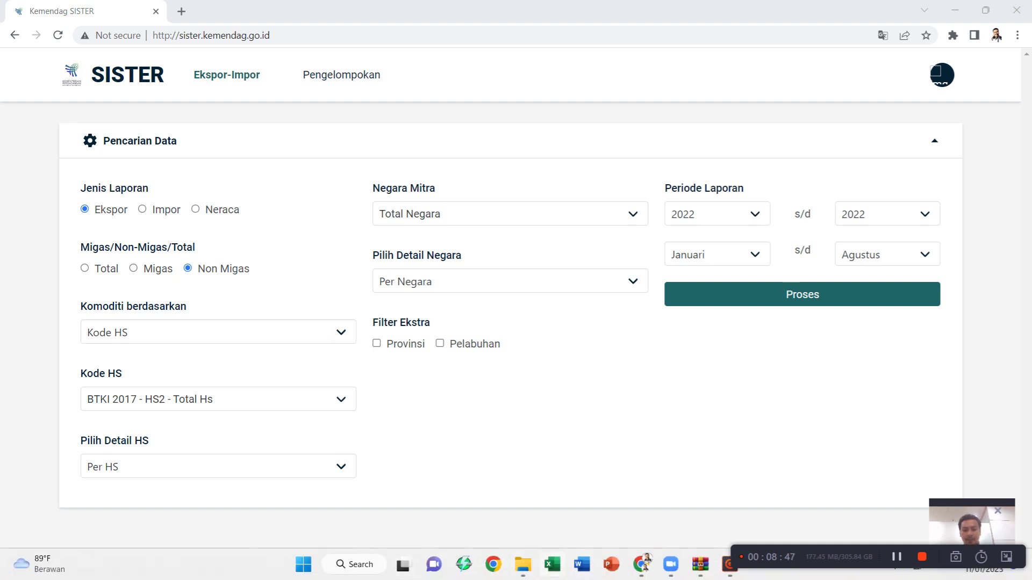
click(523, 564)
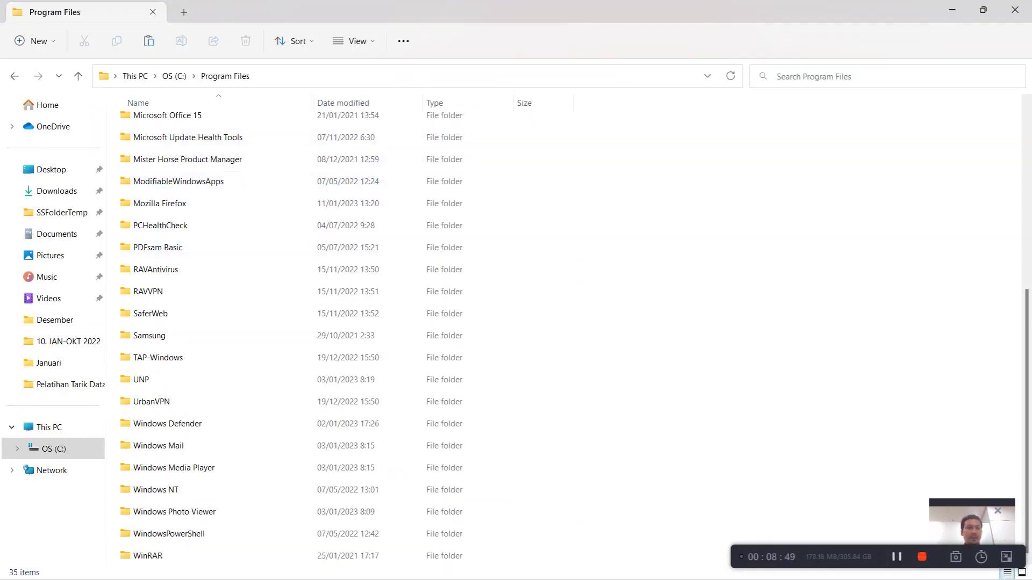
click(54, 320)
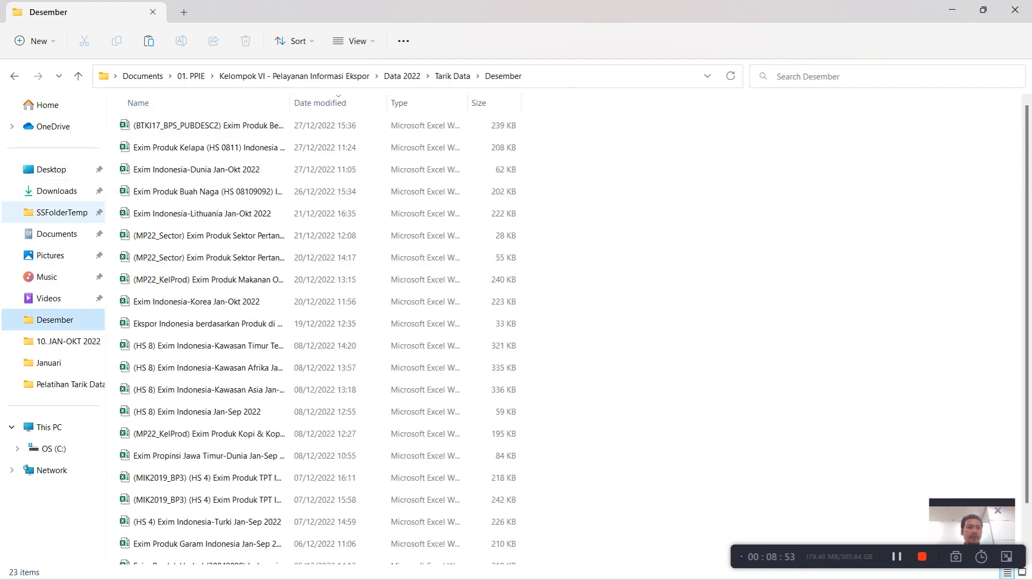
click(57, 233)
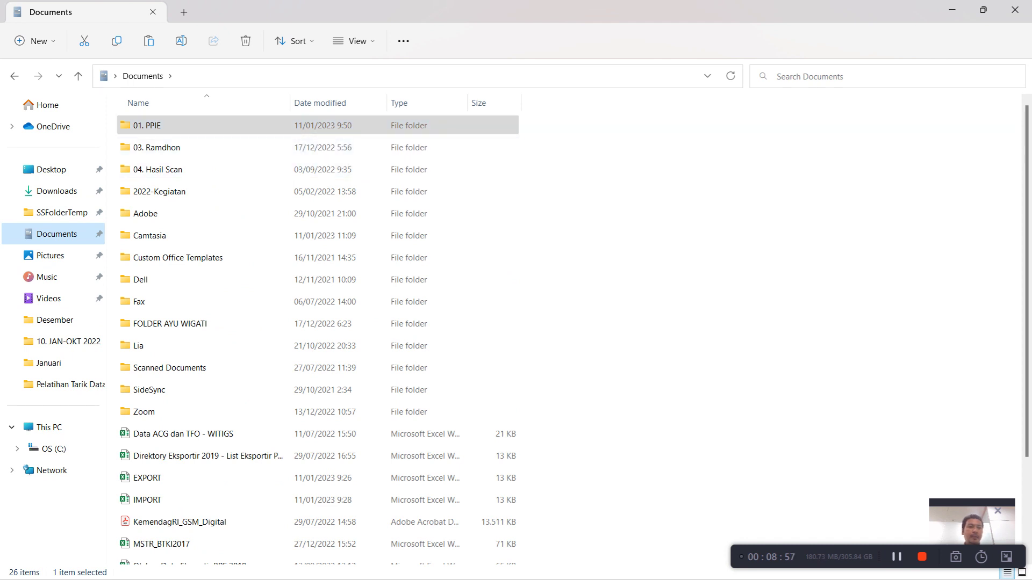
double_click(147, 125)
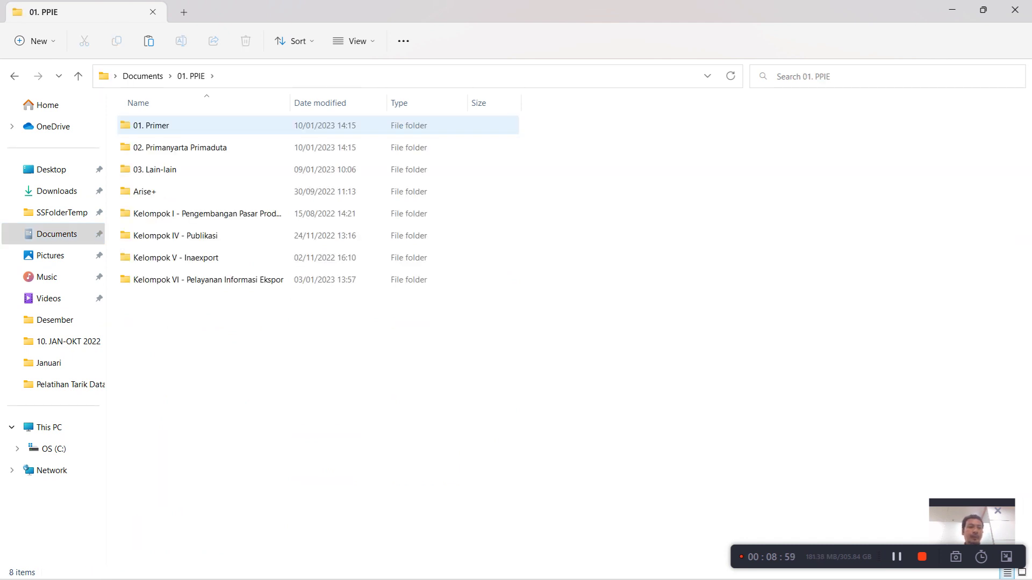
double_click(154, 169)
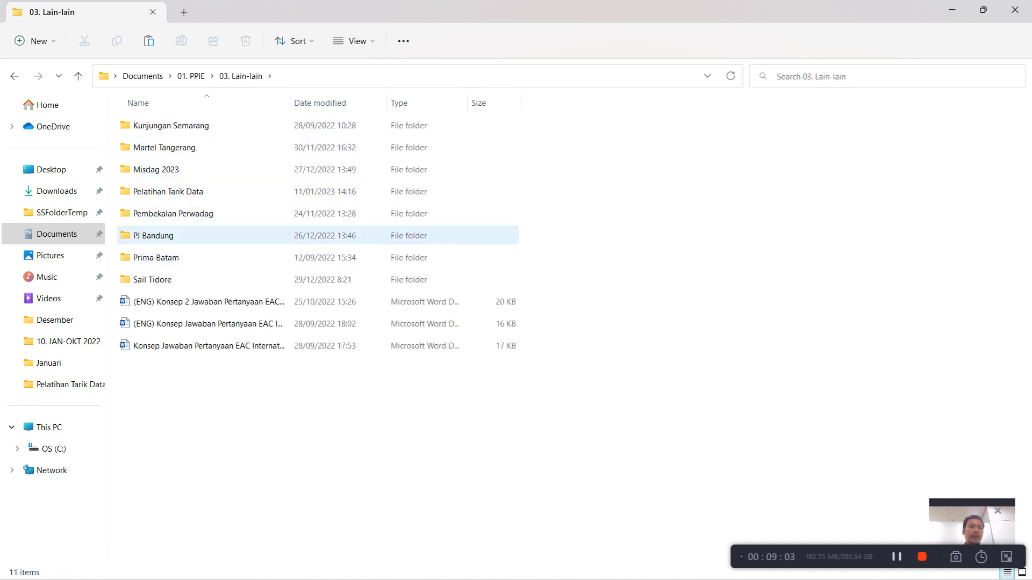
double_click(167, 191)
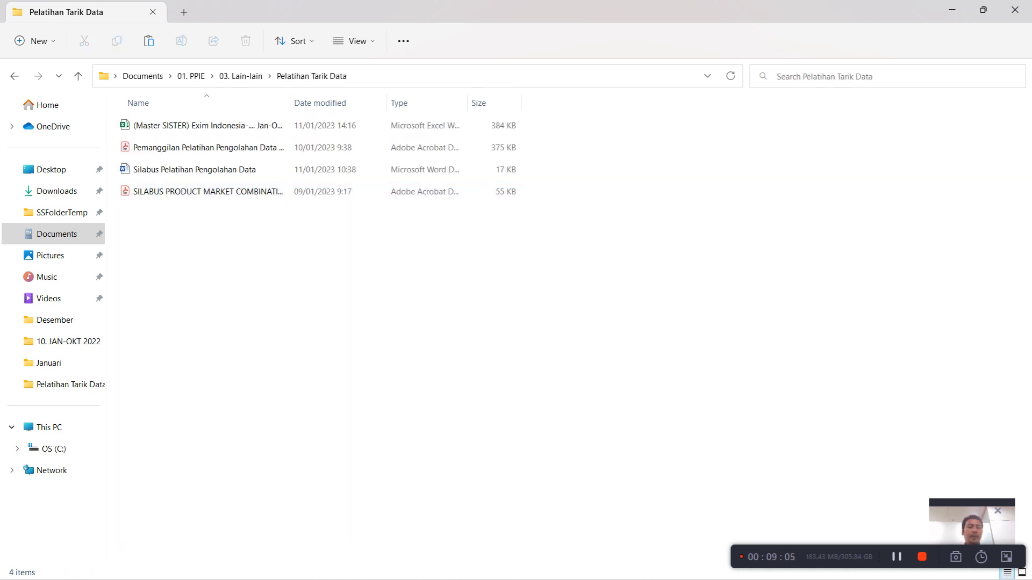
Step: Make a copy of the (Master SISTER) Exim Indonesia workbook in the same folder, named Latihan Indo-Jepang, and open it
double_click(183, 126)
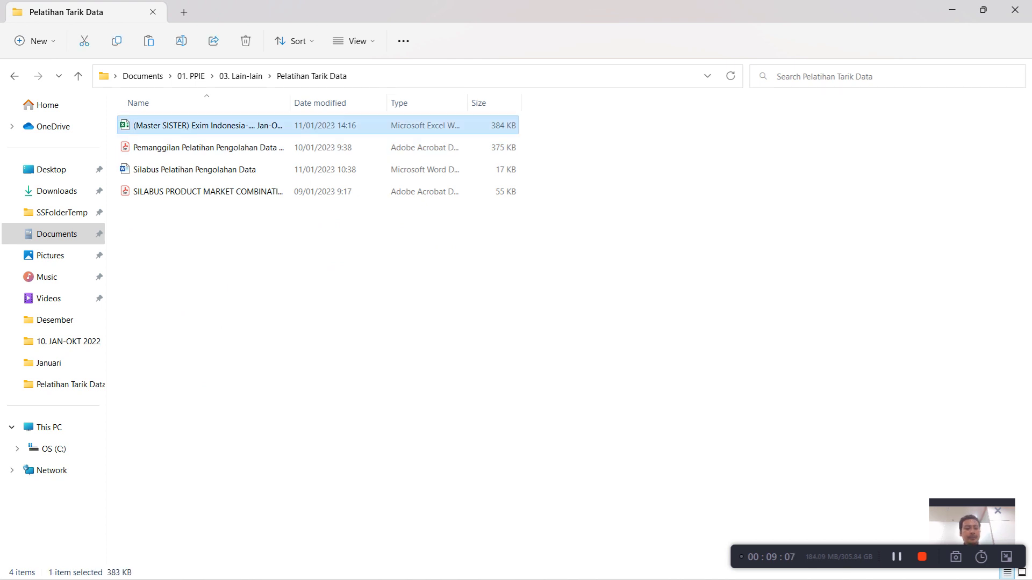
key(ctrl+v)
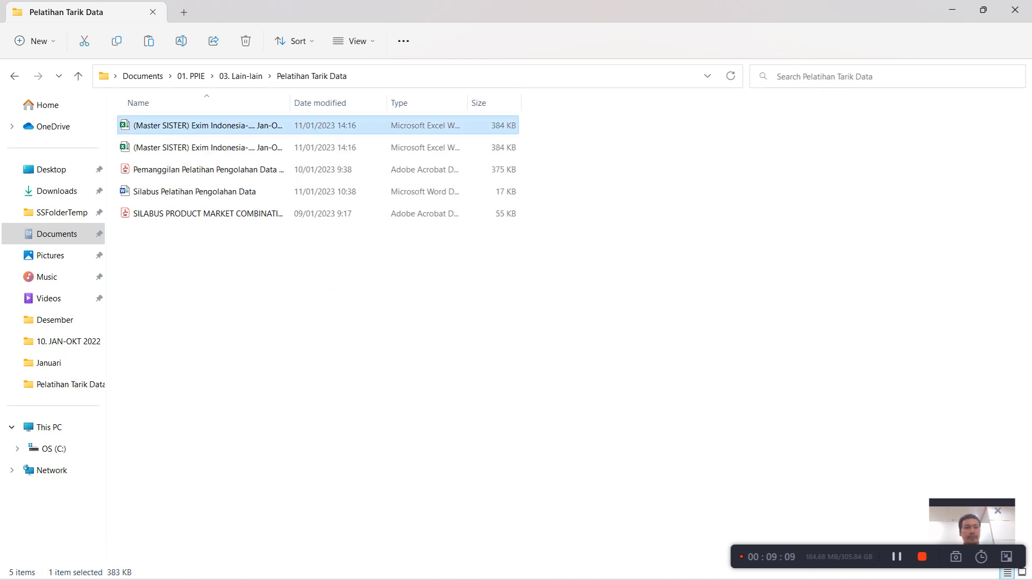
key(F2)
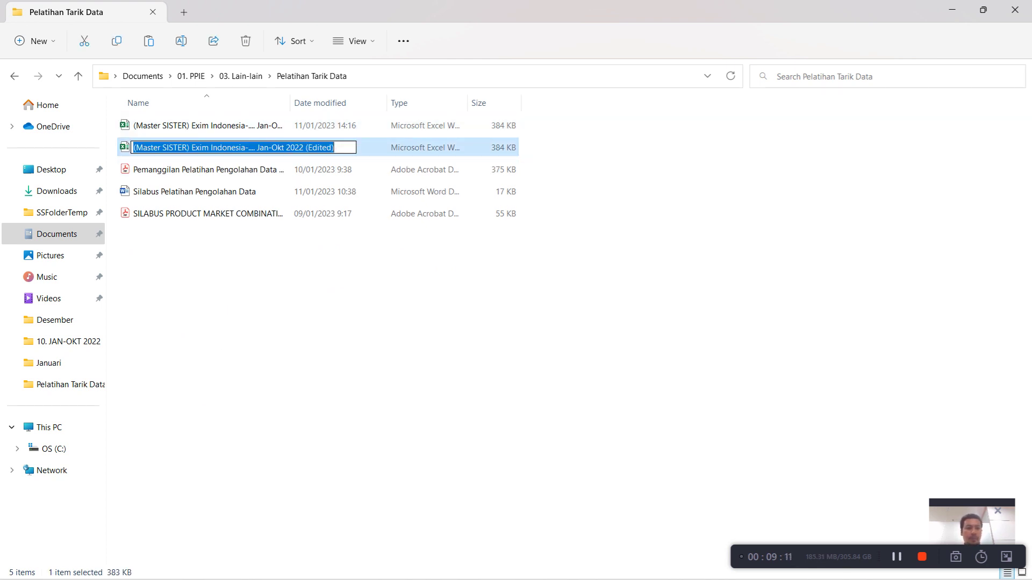
text(Latiha)
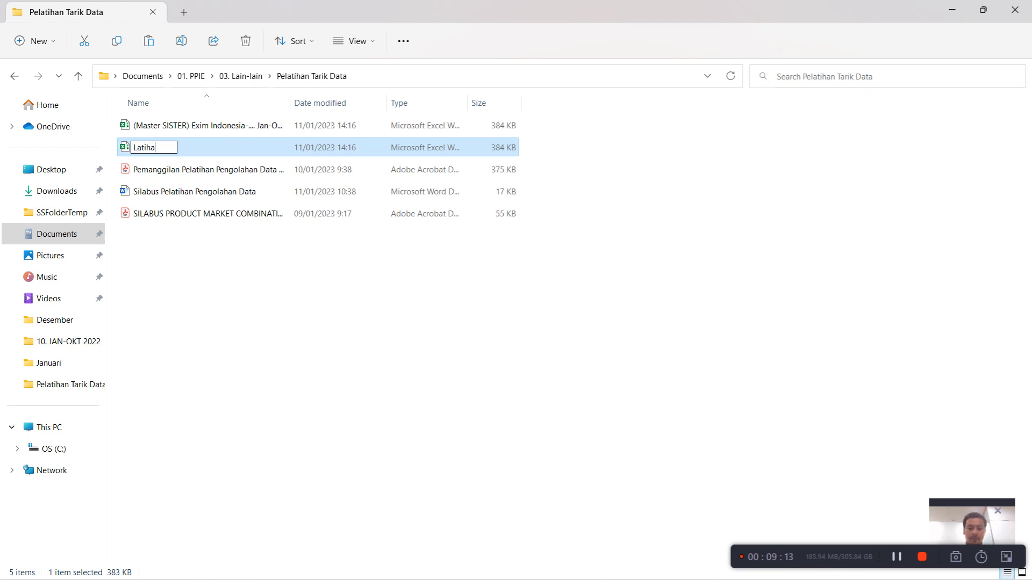
text(n I)
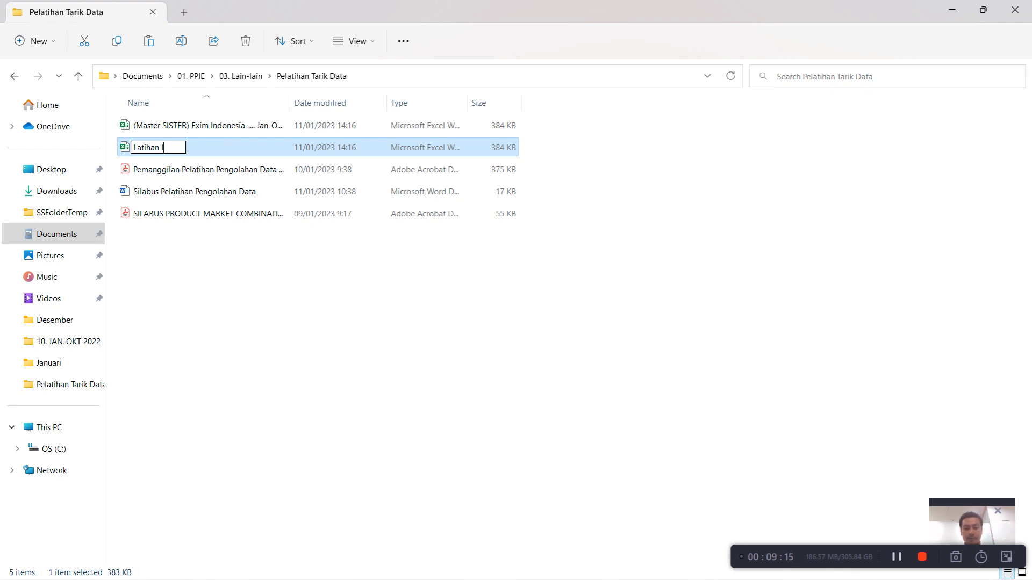
text(ndo-Jepang)
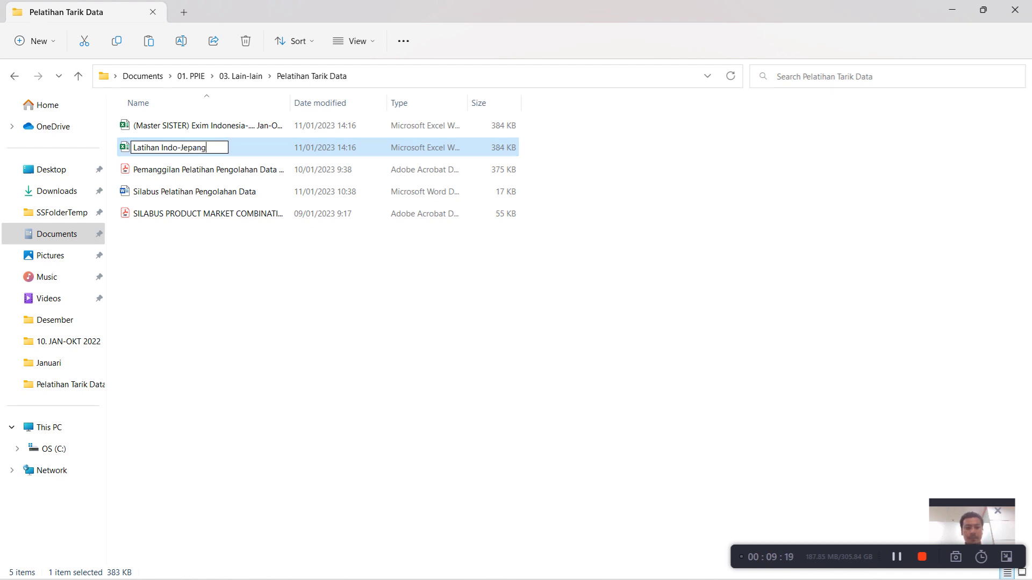
key(Return)
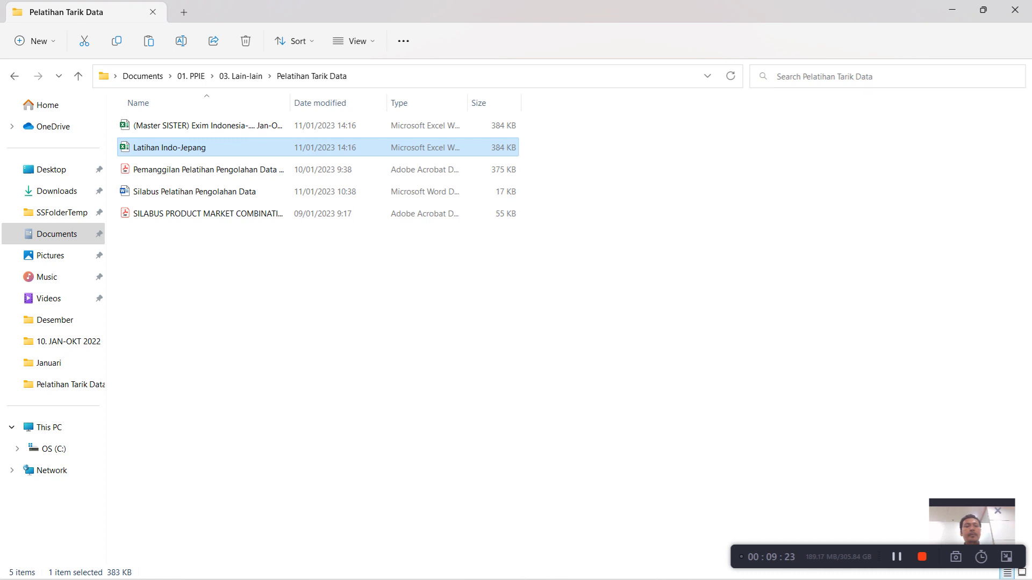
key(Return)
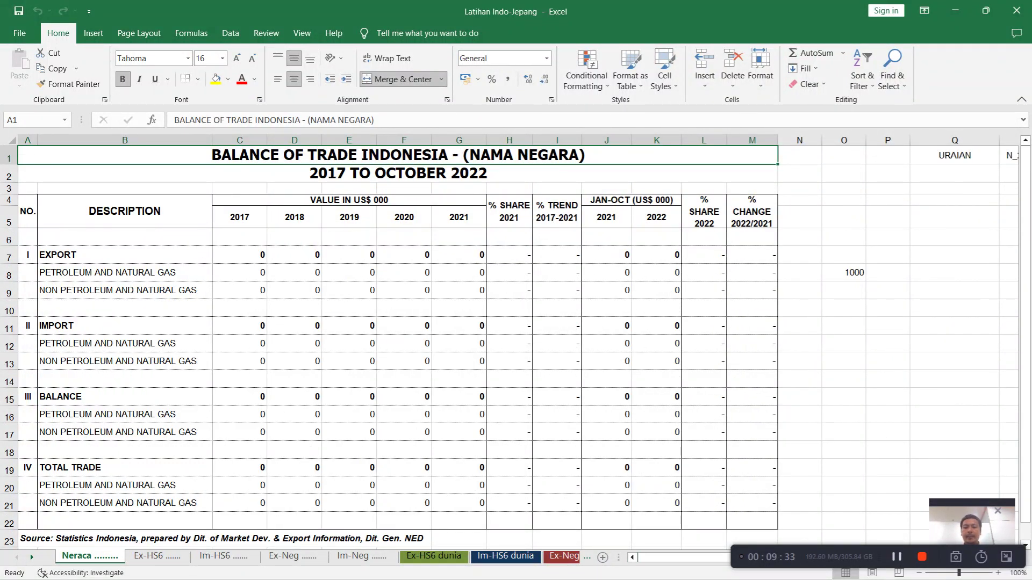
Step: Switch to SISTER in Chrome, select Neraca as the report type and choose JEPANG as the only Negara Mitra
mouse_move(293, 579)
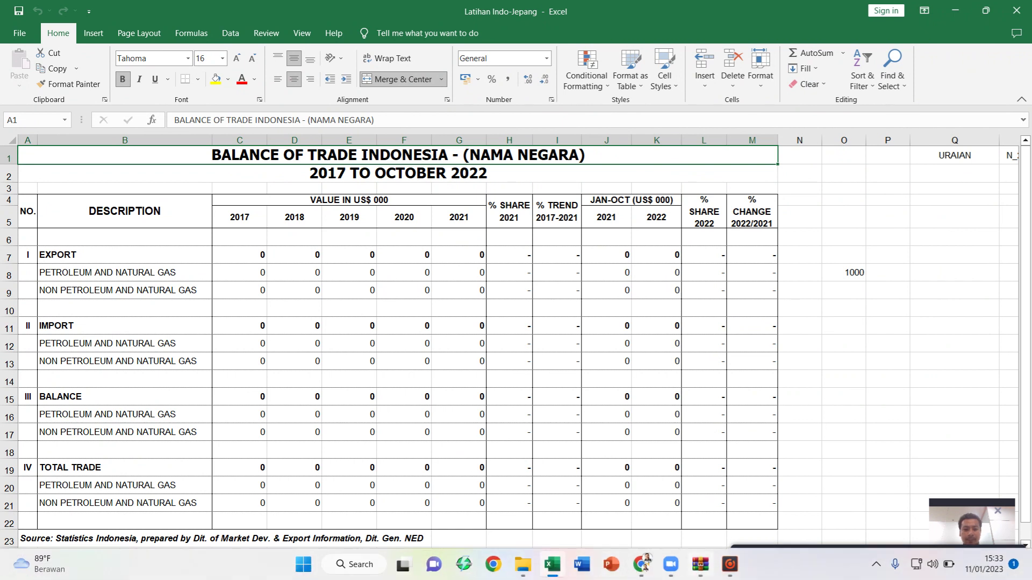
click(641, 564)
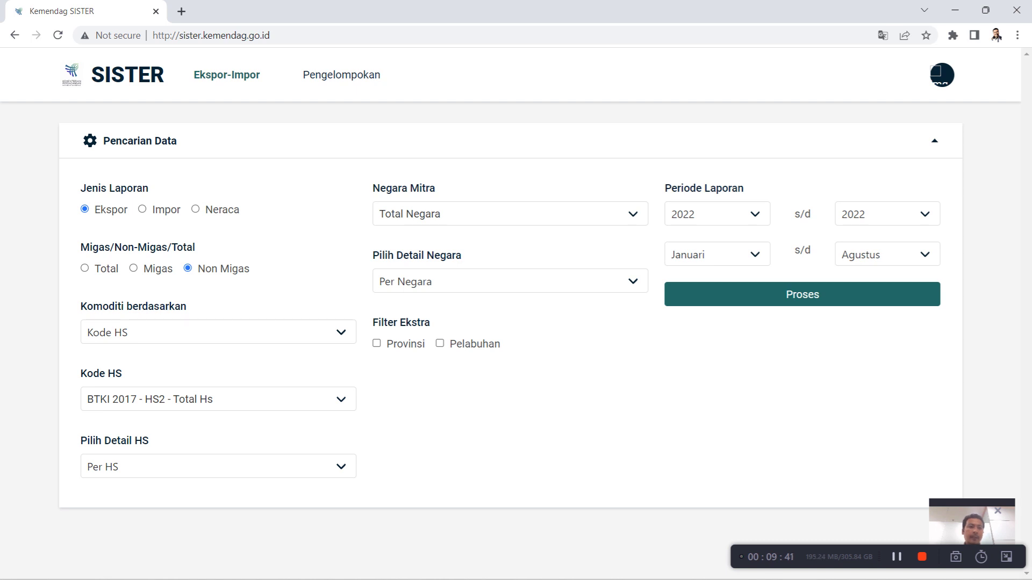
click(195, 209)
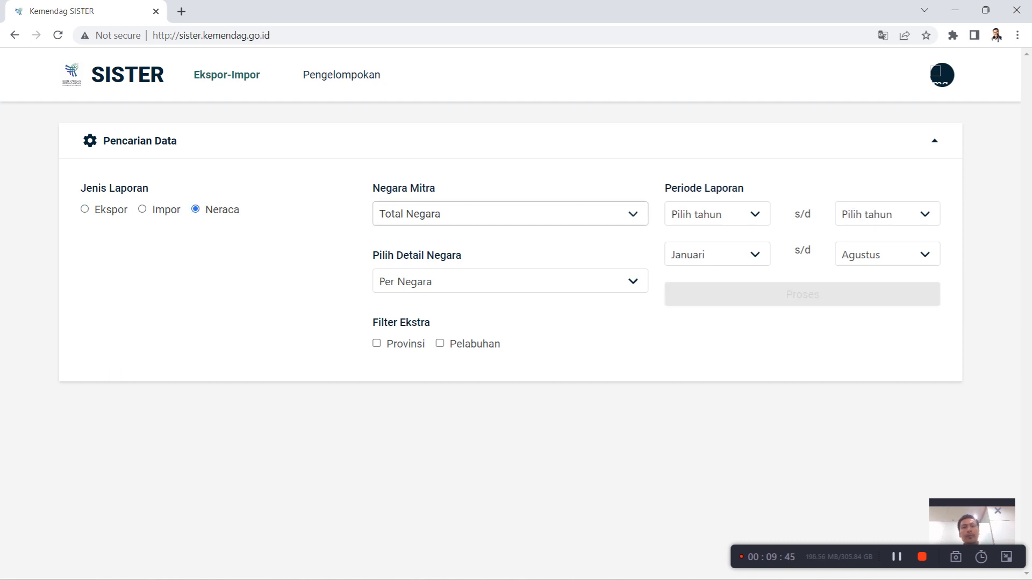
click(510, 214)
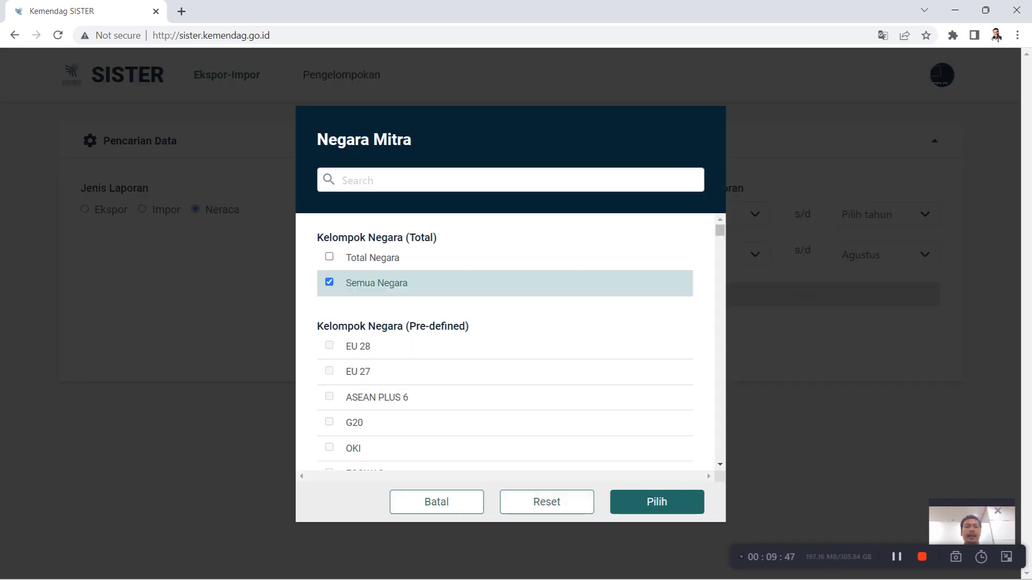
click(357, 180)
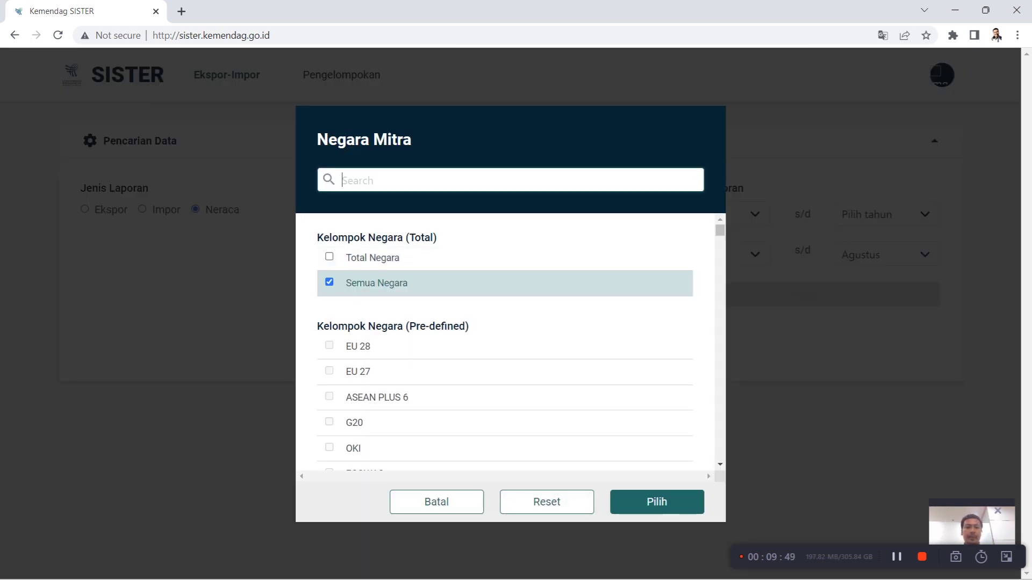
text(jepang)
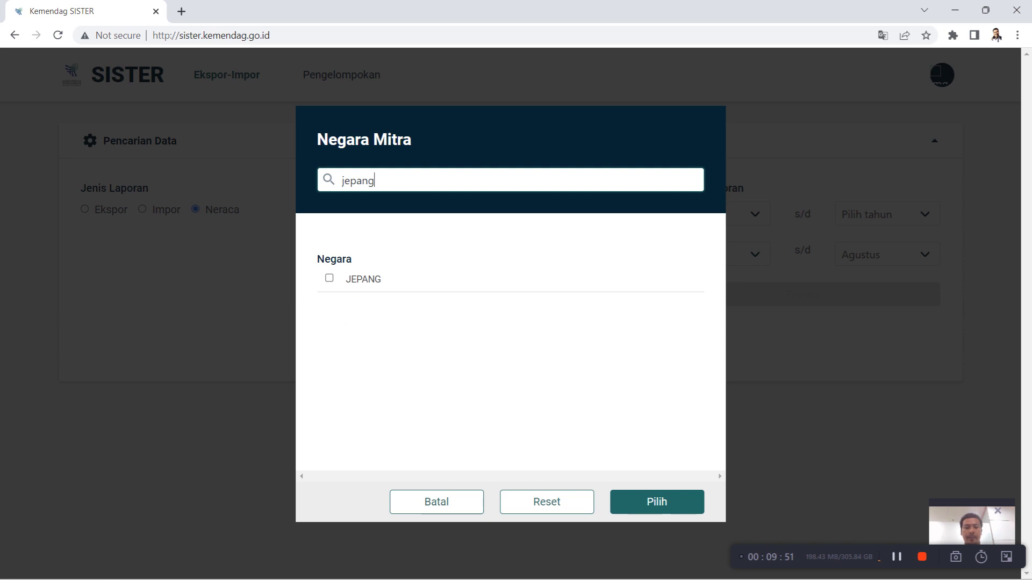
click(329, 278)
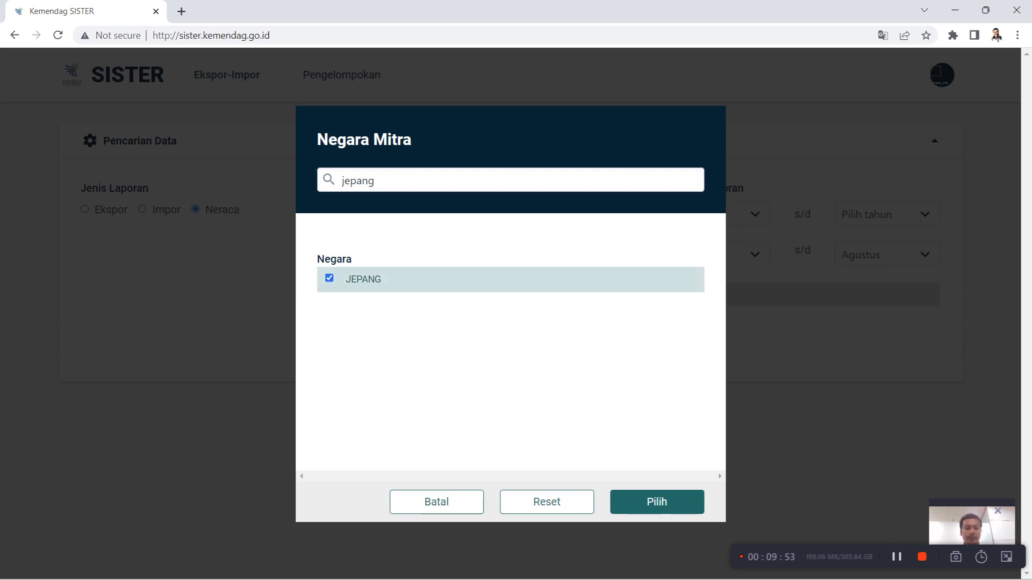
click(656, 501)
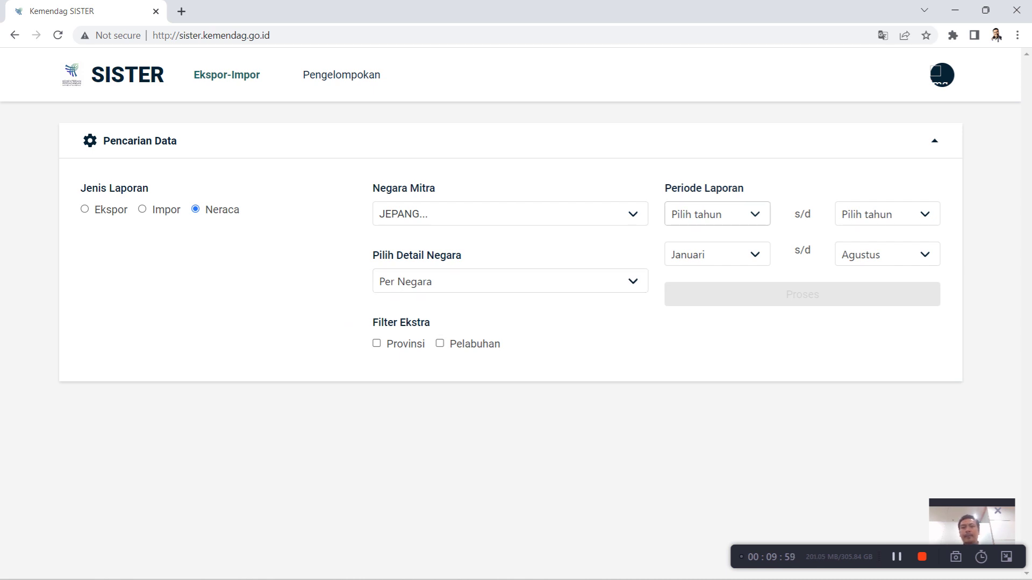
Step: Set the Periode Laporan years from 2017 to 2022 and process the Neraca report
click(717, 214)
click(717, 323)
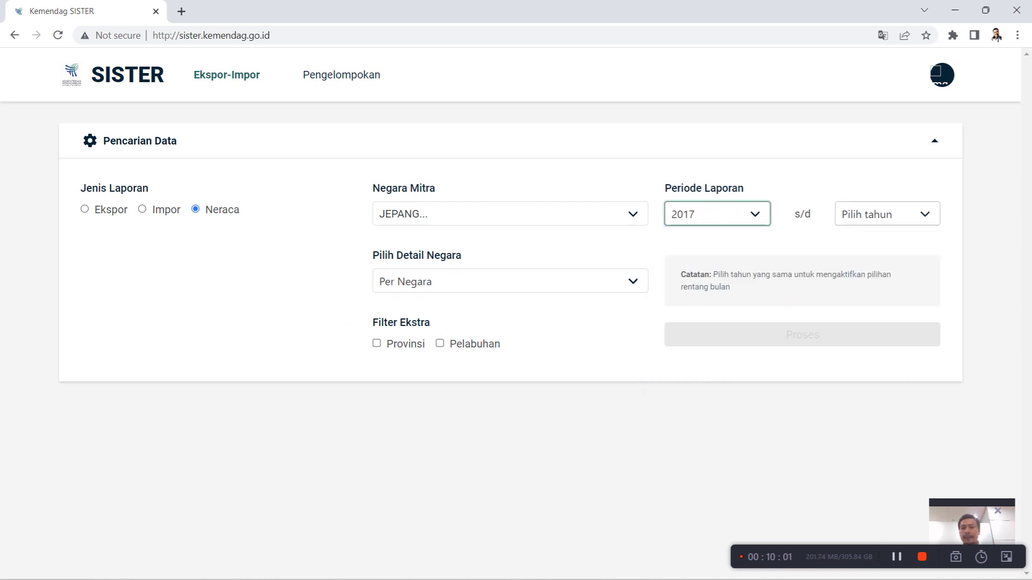
click(888, 214)
click(888, 398)
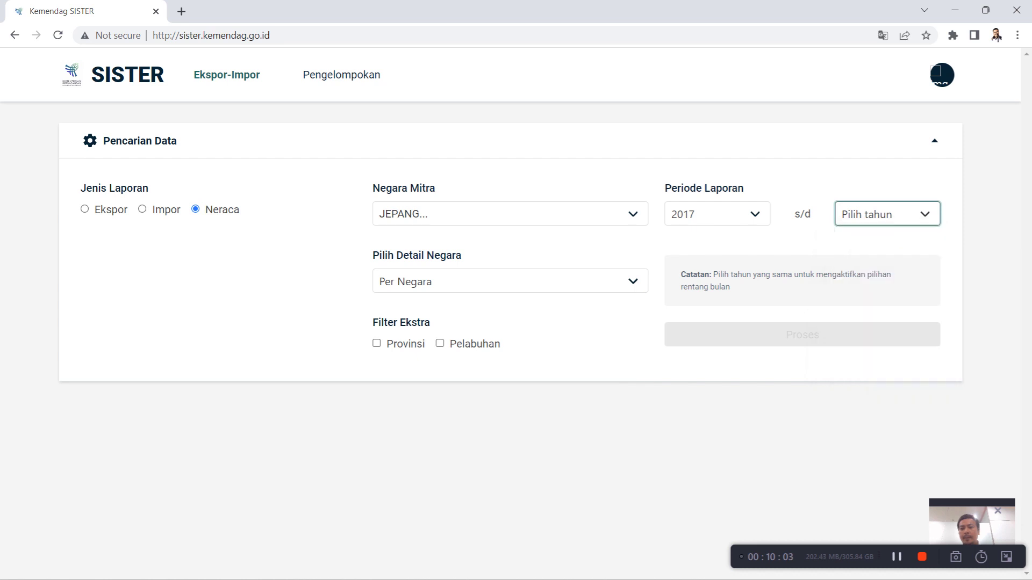
click(802, 335)
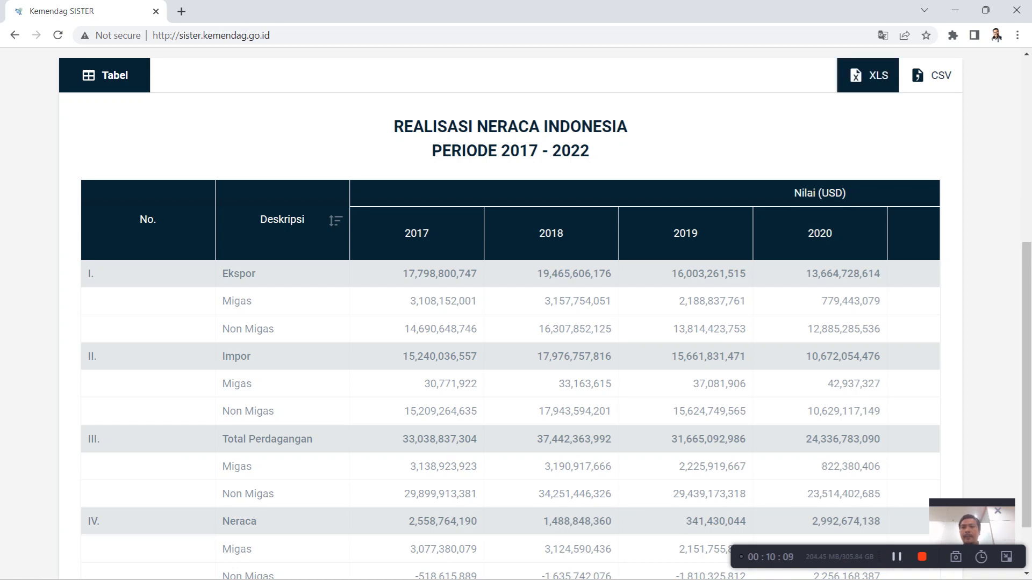
Step: Download the Neraca report as XLS and open the downloaded workbook in Excel
click(868, 75)
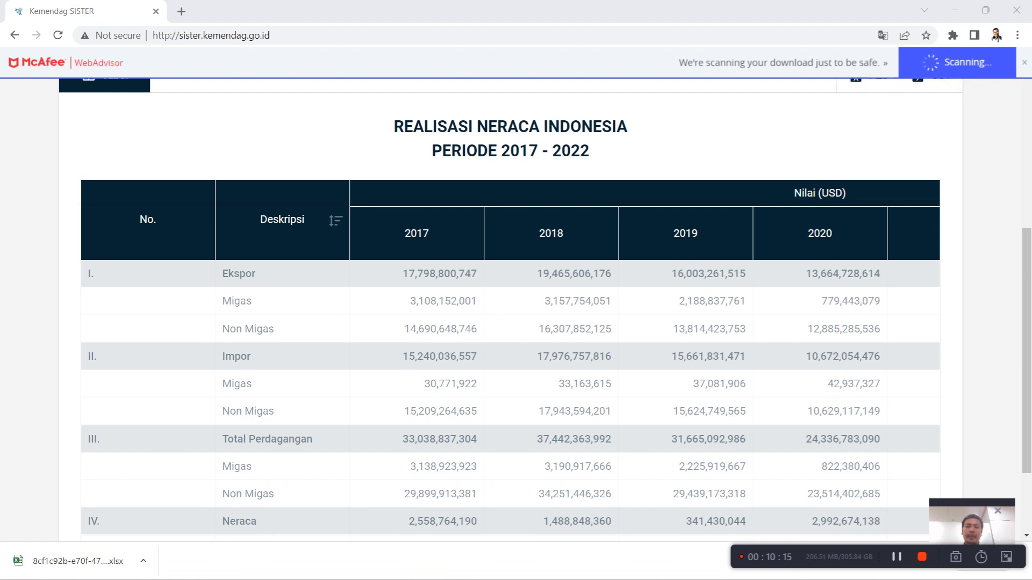
click(65, 562)
mouse_move(54, 564)
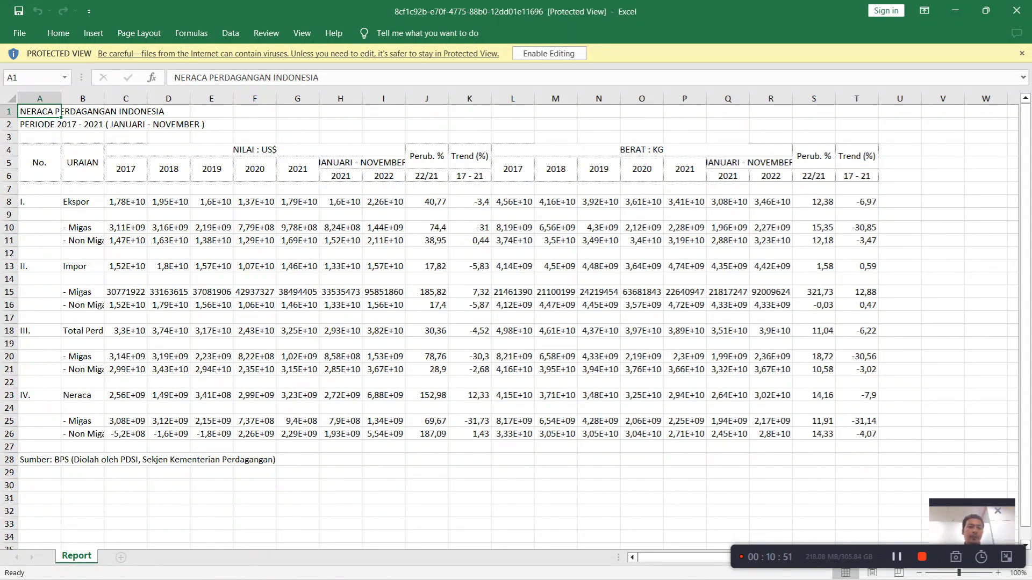
Step: Check the URAIAN data columns in Latihan Indo-Jepang, and copy the Ekspor Migas and Non Migas cells B10:I11 from the downloaded report
mouse_move(493, 578)
mouse_move(552, 564)
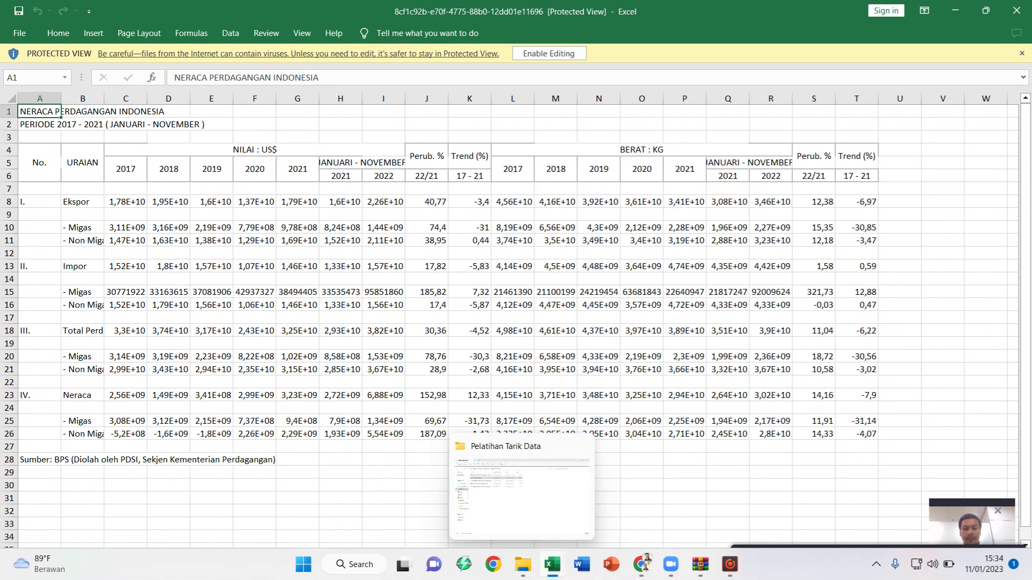
click(634, 414)
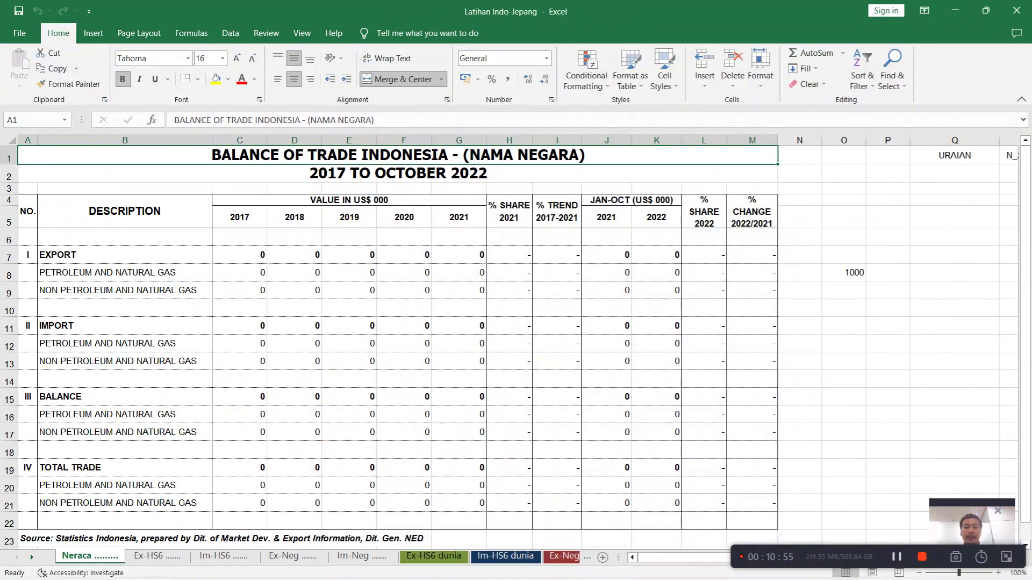
drag(665, 557, 689, 557)
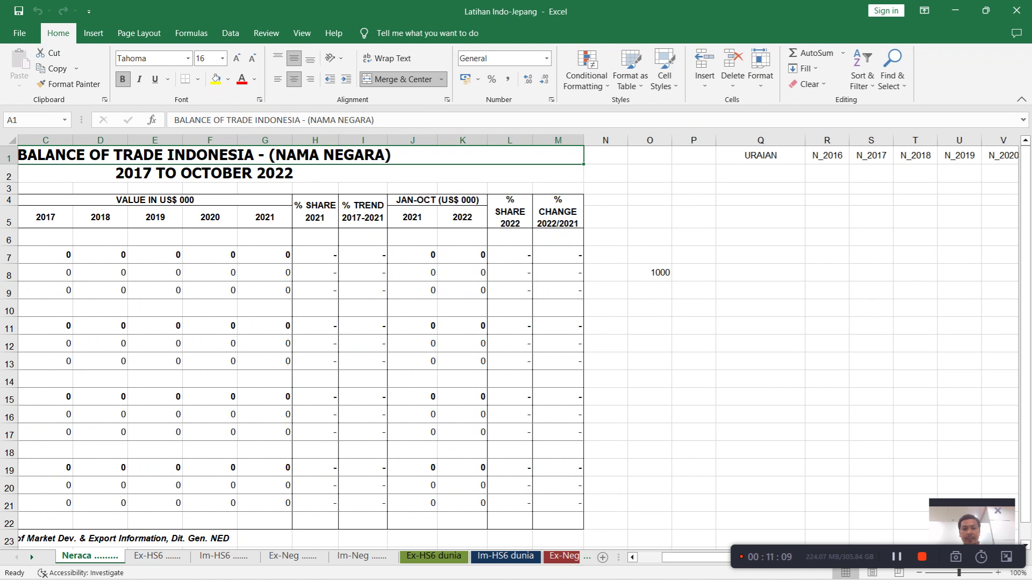
mouse_move(537, 579)
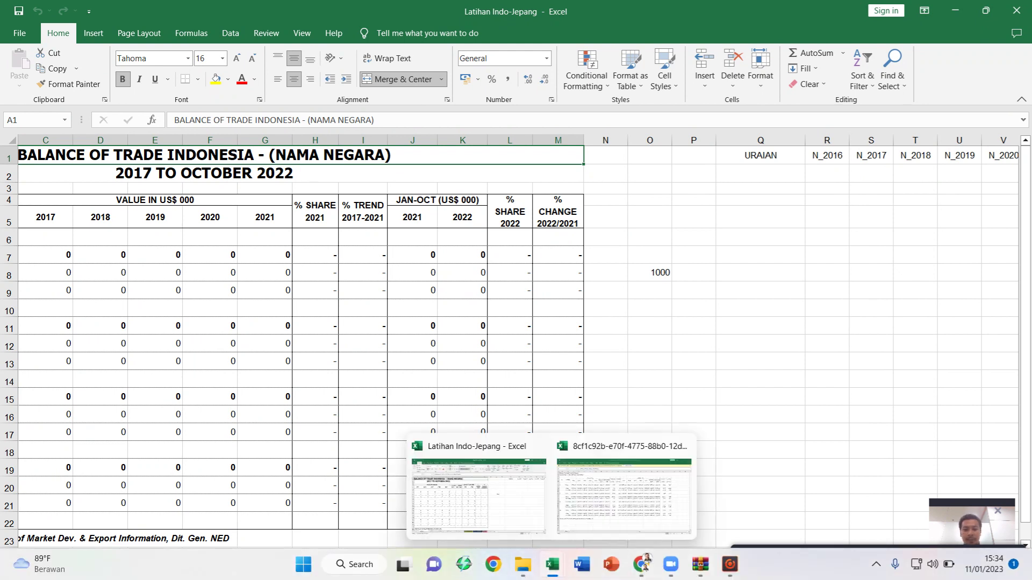
click(629, 494)
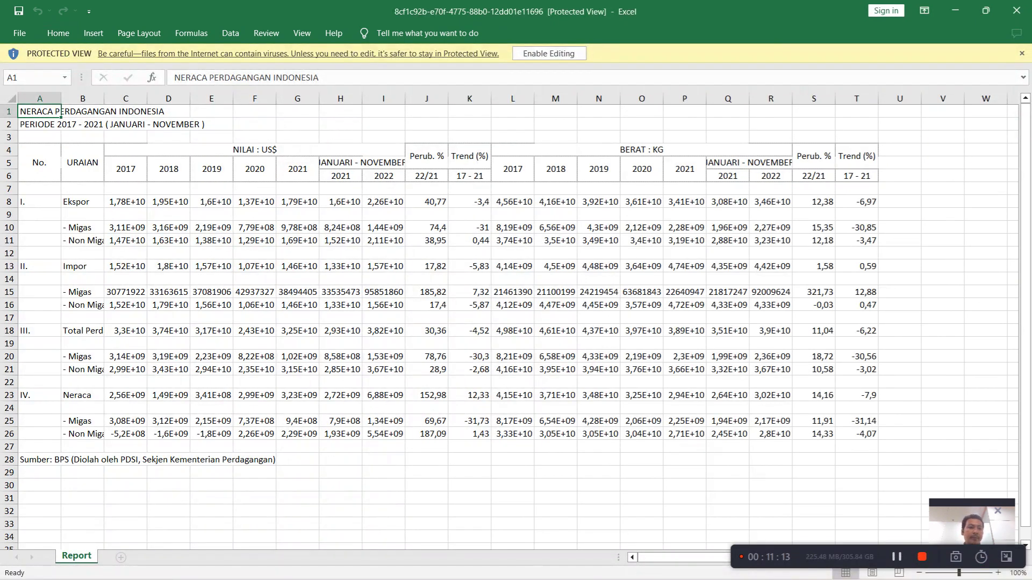
click(83, 228)
drag(83, 228, 384, 241)
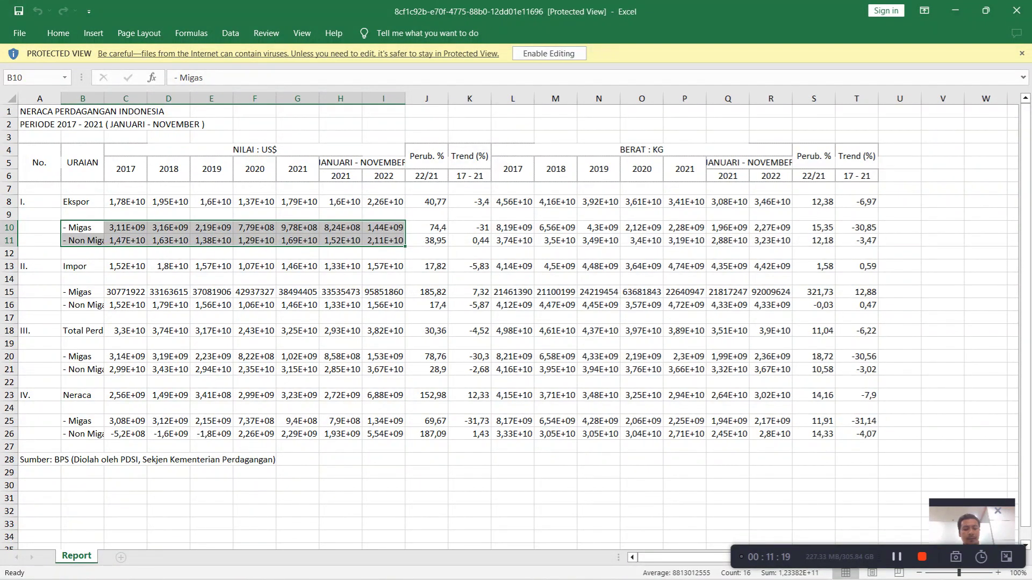
key(ctrl+c)
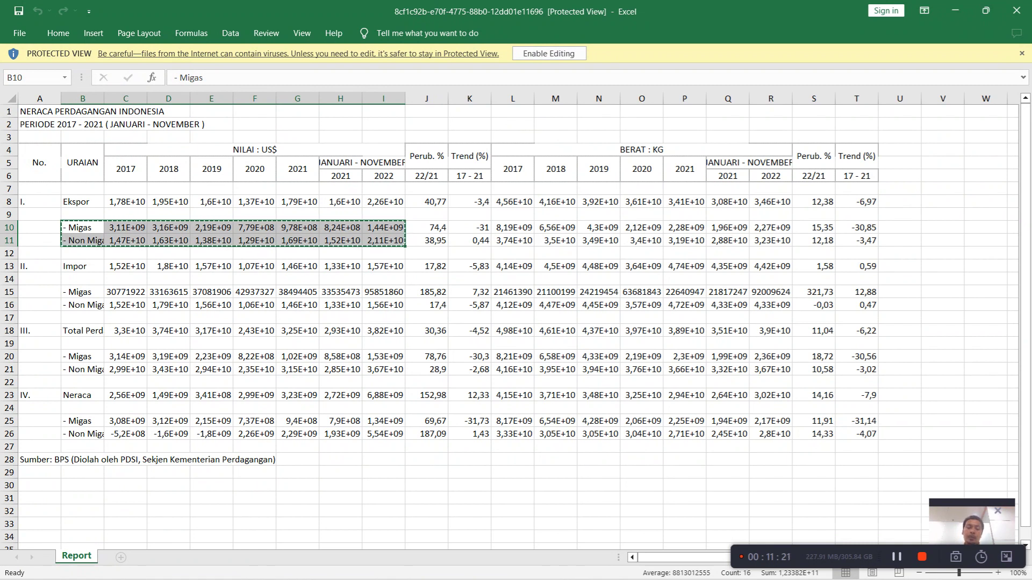
Step: Paste the copied Ekspor Migas and Non Migas rows at Q8 on the Neraca sheet of Latihan Indo-Jepang
mouse_move(552, 565)
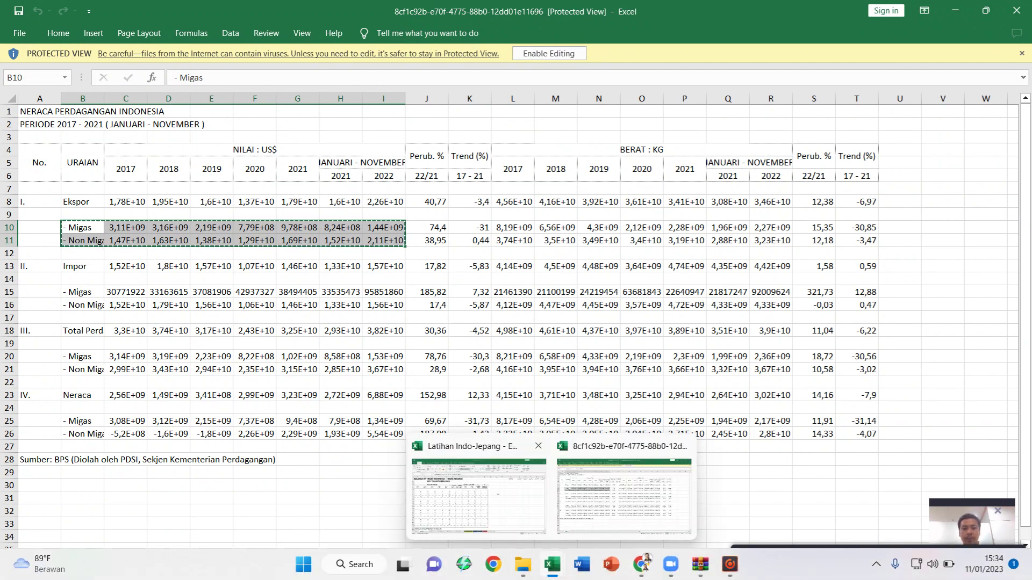
click(479, 494)
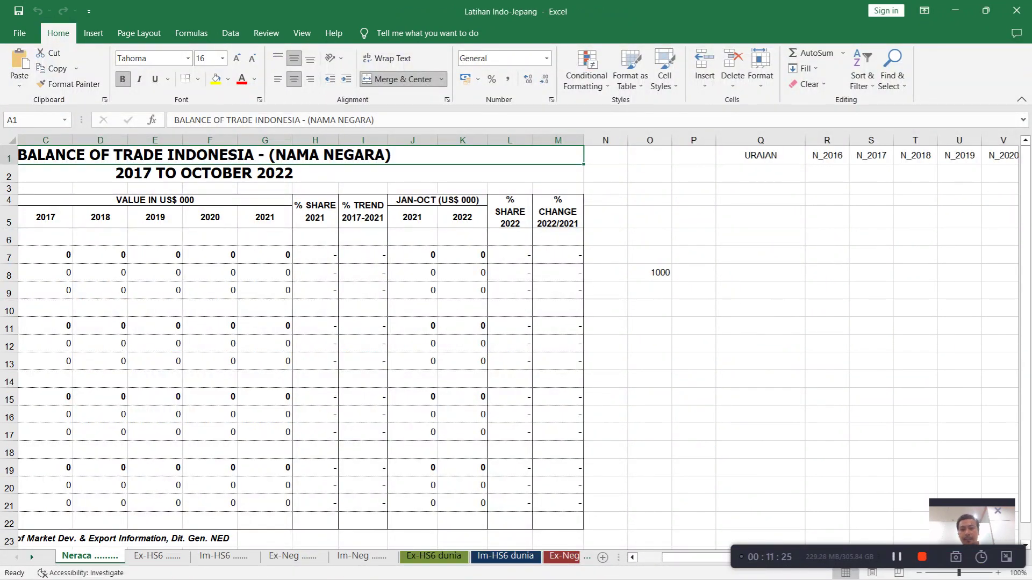
click(760, 273)
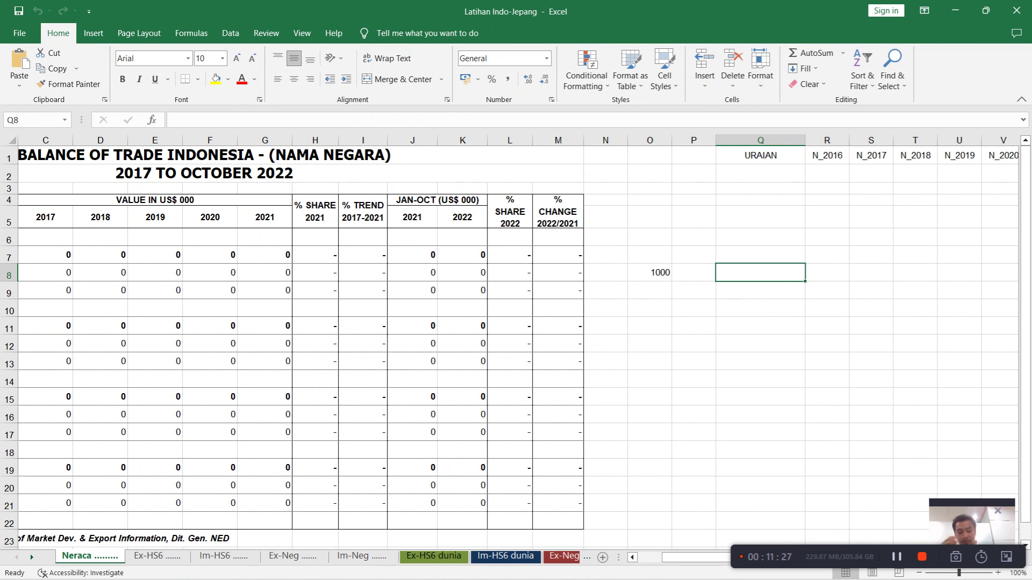
key(ctrl+v)
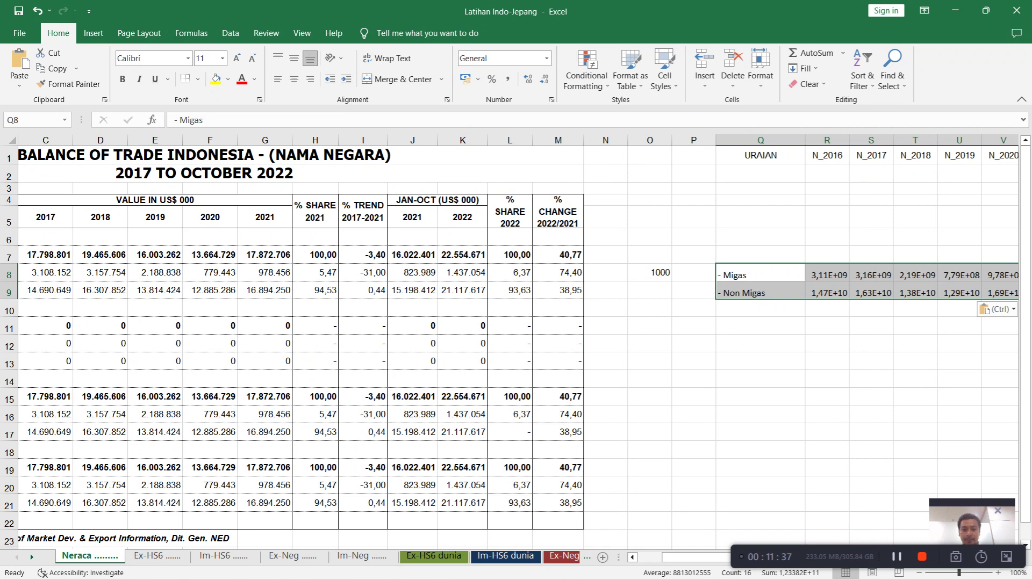
Step: Copy the Impor Migas and Non Migas cells B15:I16 from the downloaded report to Q12 on the Neraca sheet of Latihan Indo-Jepang
mouse_move(433, 578)
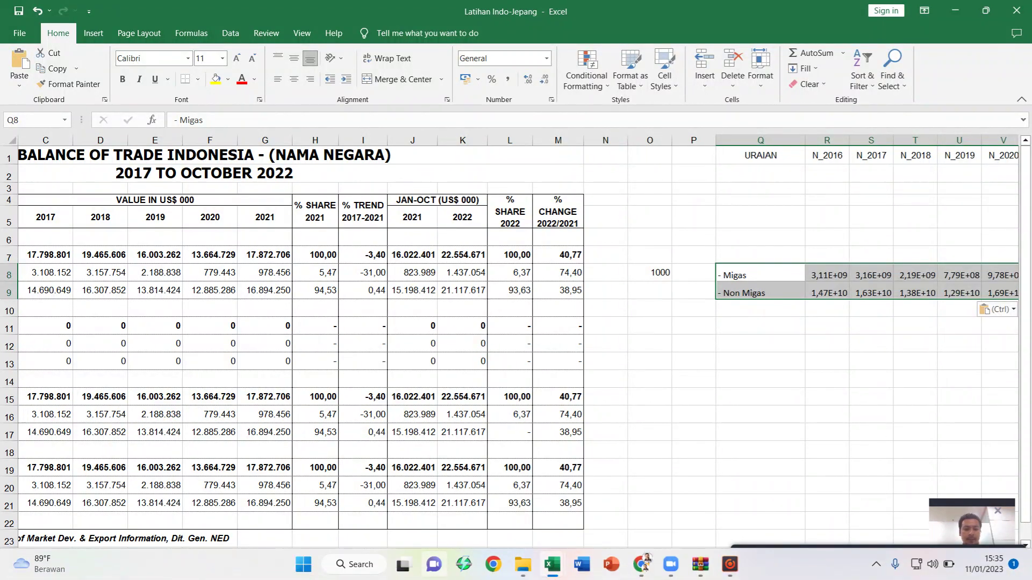
mouse_move(552, 564)
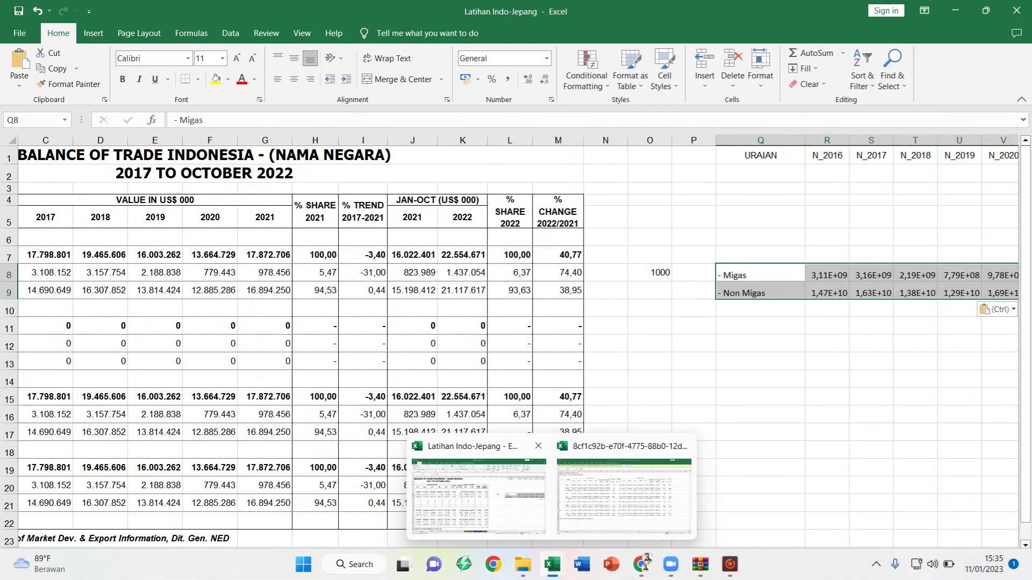
click(623, 494)
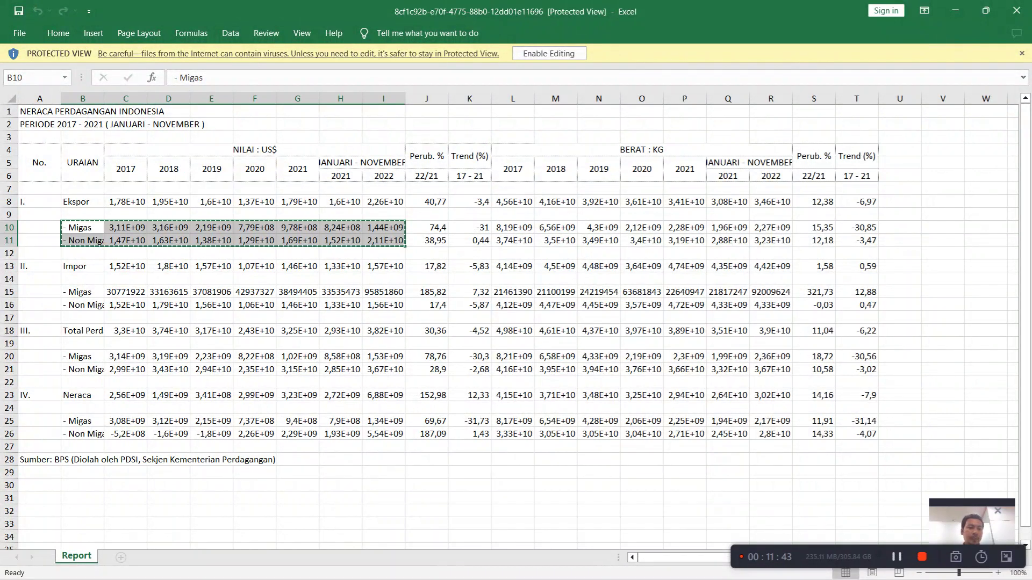
drag(83, 292, 384, 305)
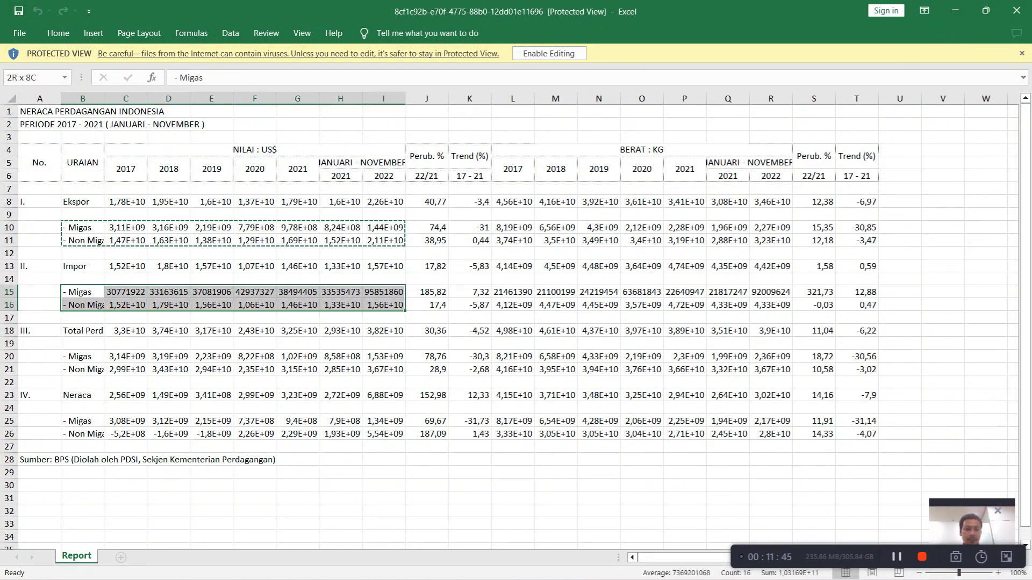
key(ctrl+c)
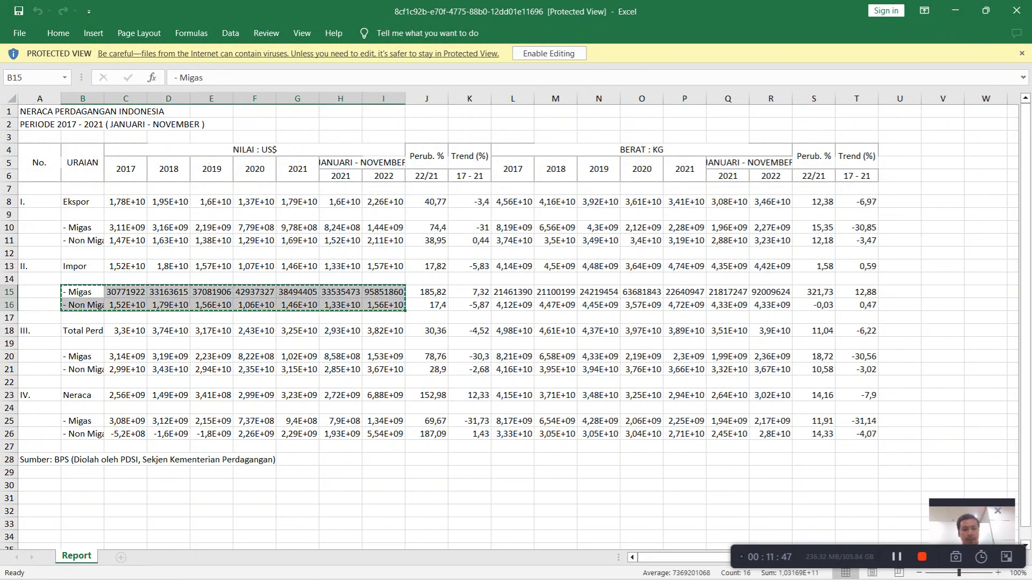
mouse_move(552, 564)
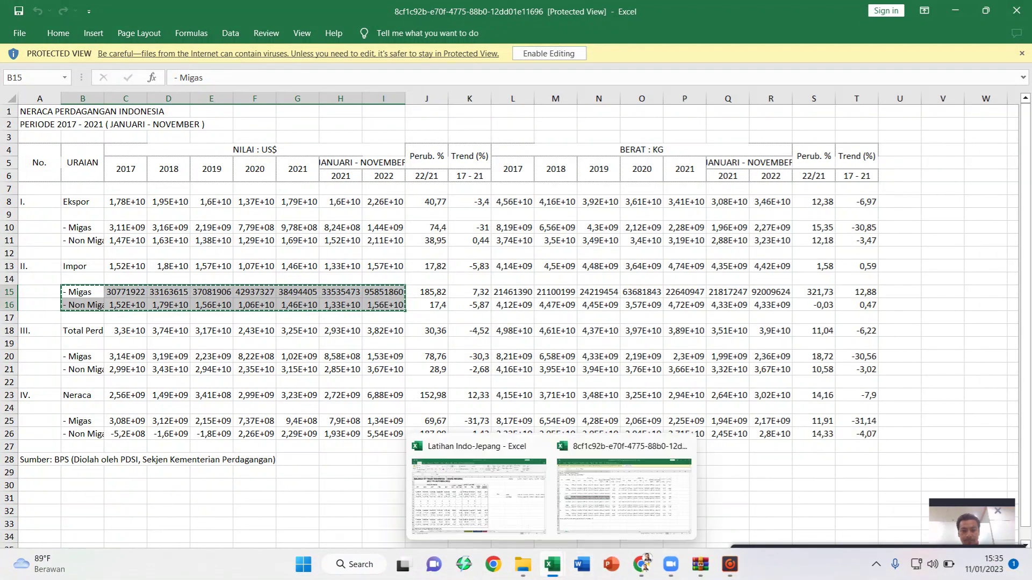
click(477, 430)
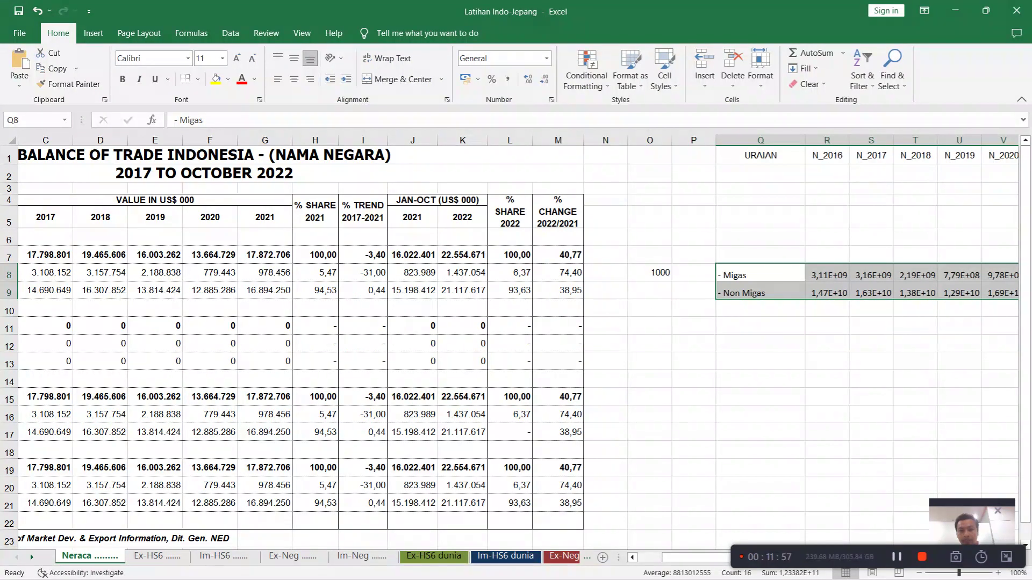
click(760, 344)
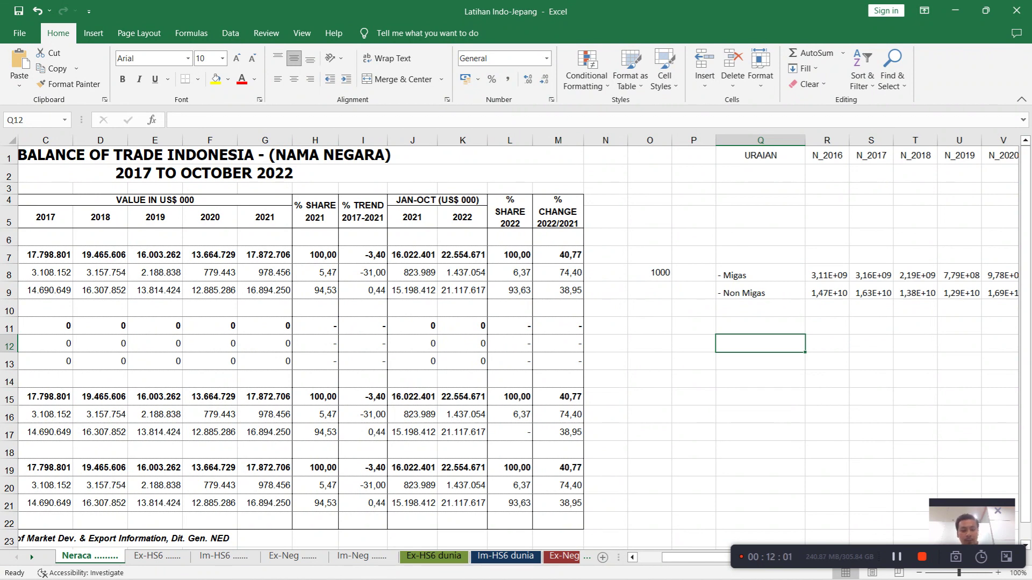
key(ctrl+v)
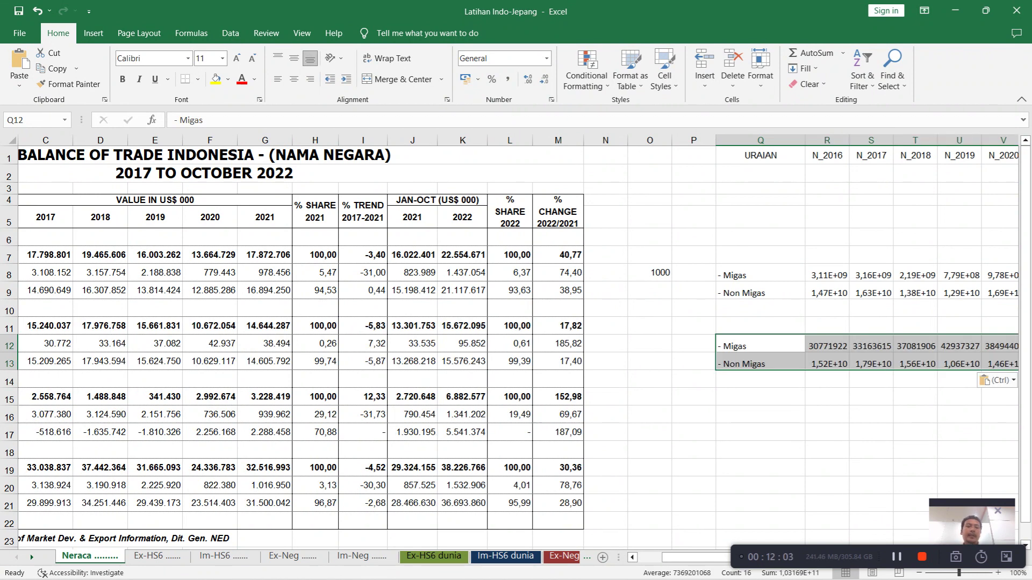
Step: Copy the entire Neraca sheet and paste it over itself as values only to replace its formulas
drag(696, 557, 672, 558)
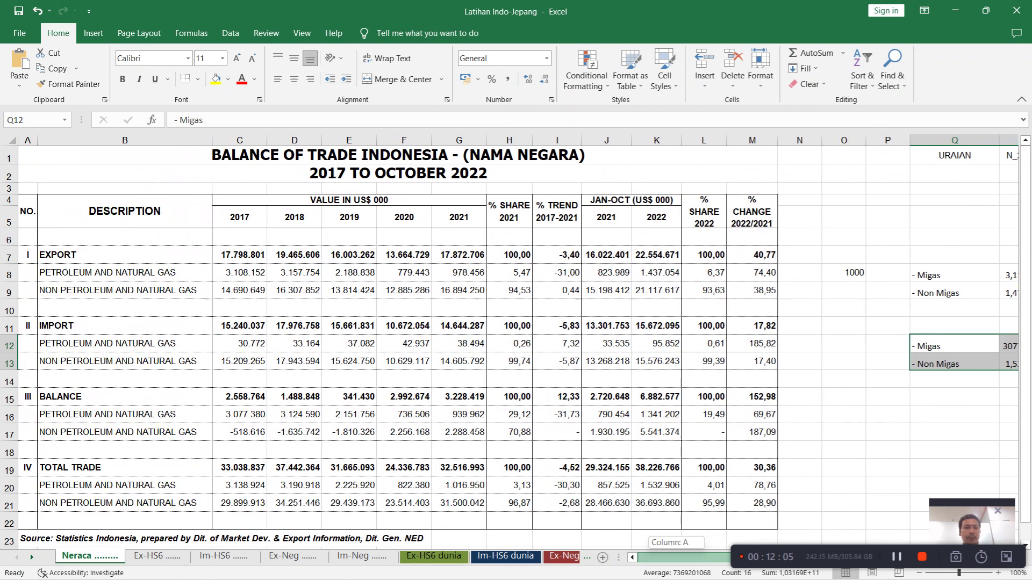
drag(672, 557, 685, 557)
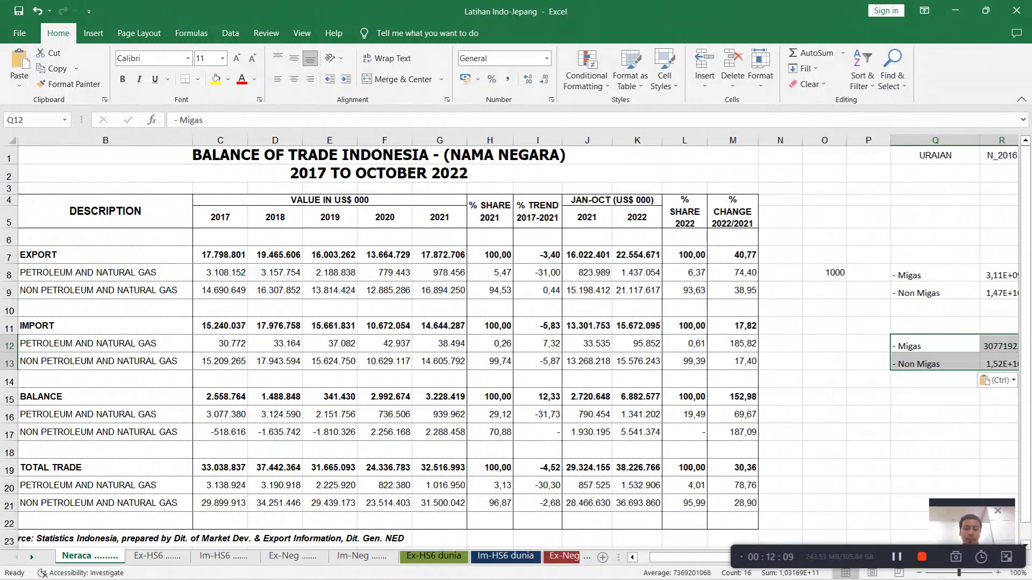
click(490, 291)
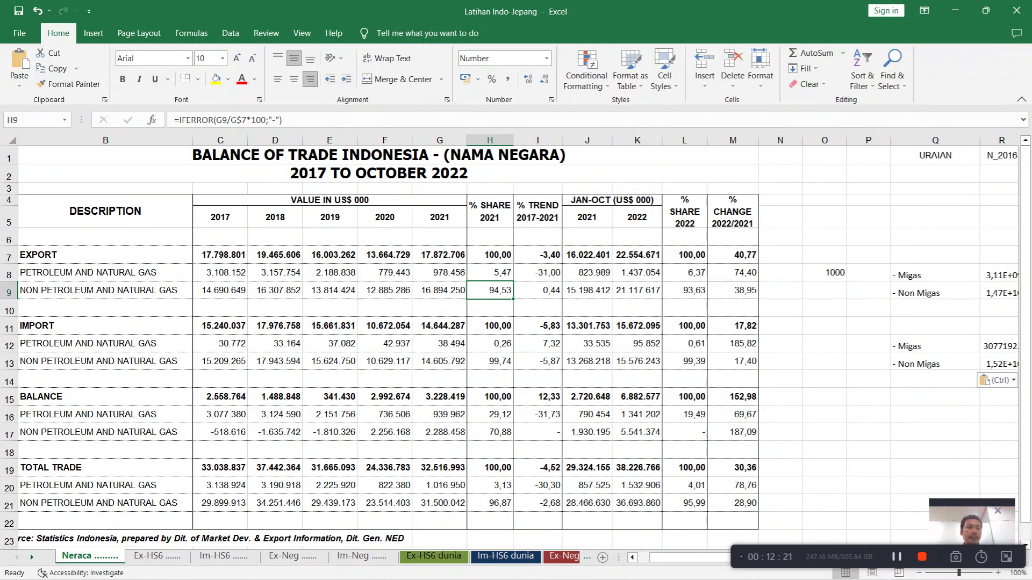
click(10, 140)
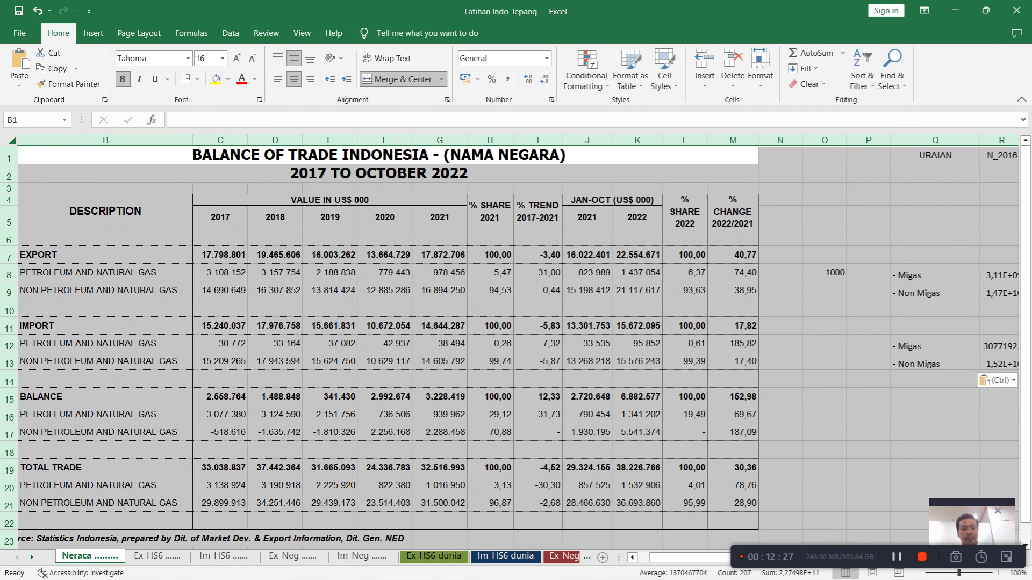
key(ctrl+c)
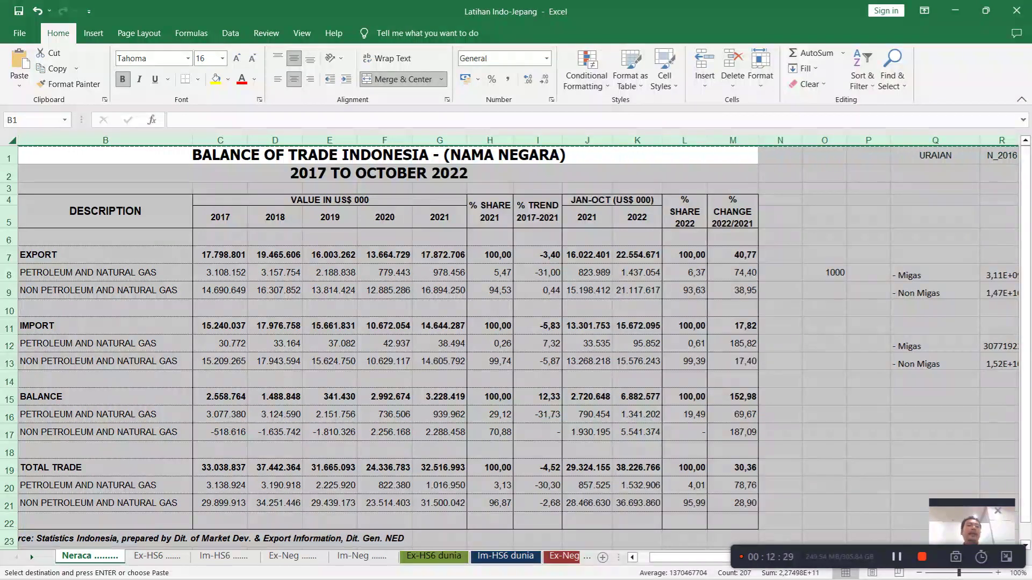
right_click(11, 140)
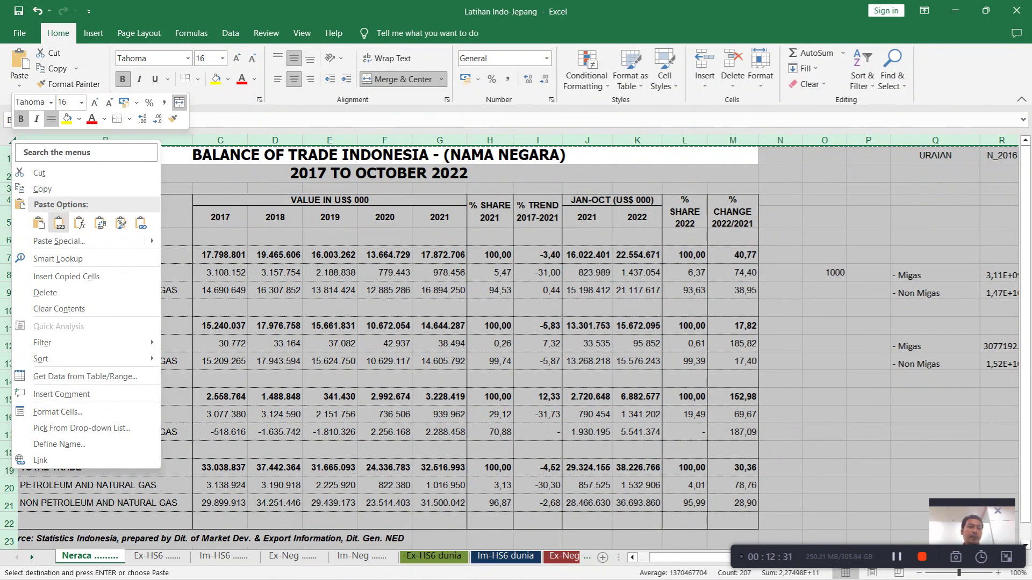
click(59, 223)
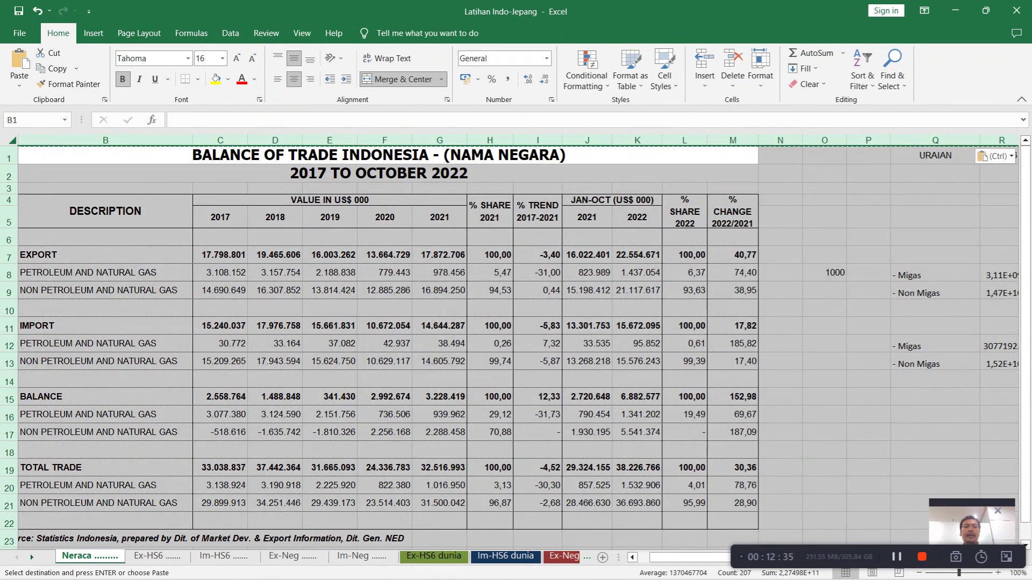
Step: Check the 2021 export cells G7:G9 for fixed values, and set the divisor in O8 to 1000000
click(440, 254)
key(Down)
key(Down)
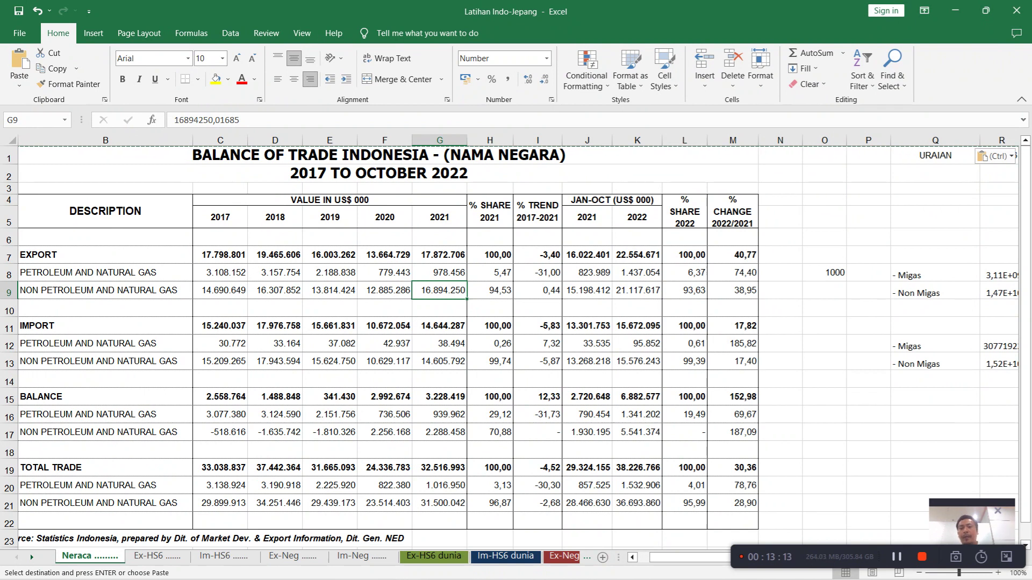
click(824, 273)
text(1000000)
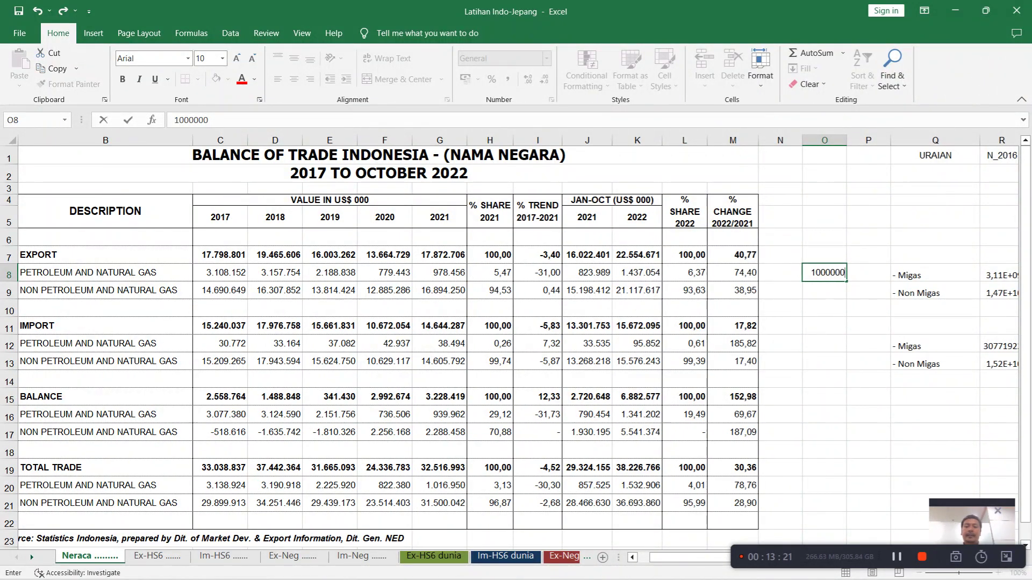
key(Return)
key(Return)
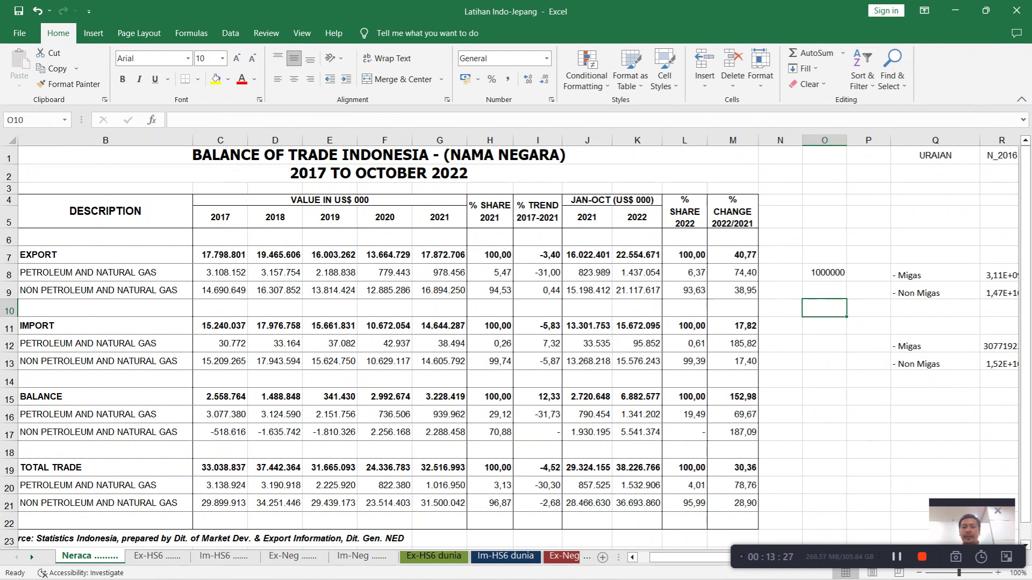
Step: Delete the helper columns O to Y beside the balance of trade table on the Neraca sheet
drag(825, 140, 970, 140)
drag(876, 140, 763, 141)
right_click(732, 141)
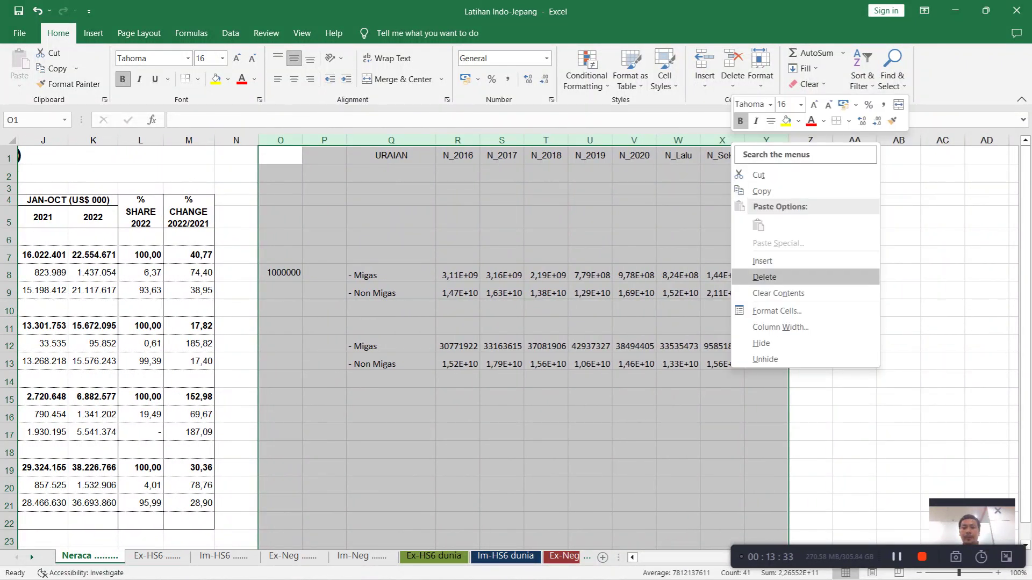
click(765, 277)
scroll(516, 344, left, 5)
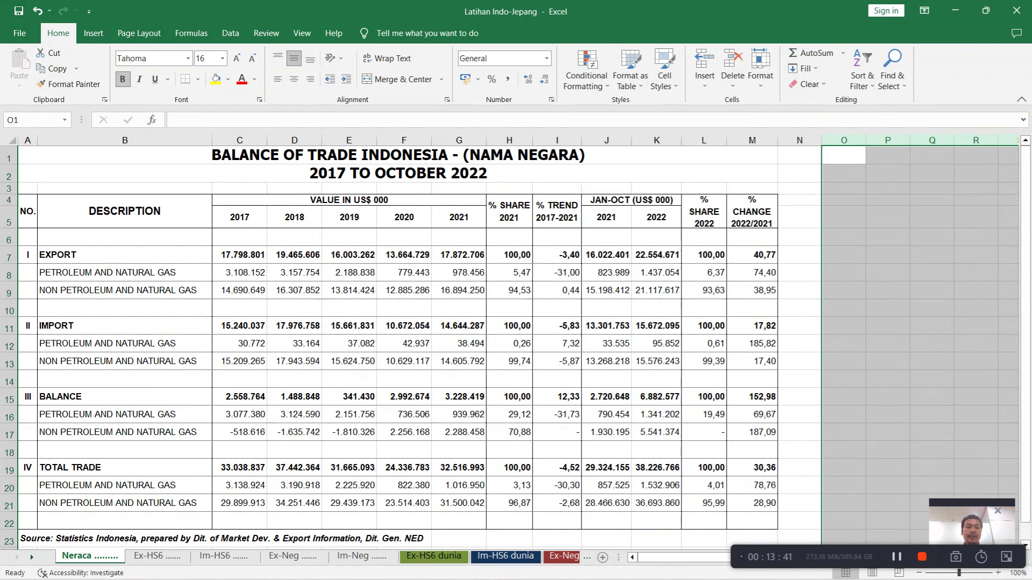
click(799, 272)
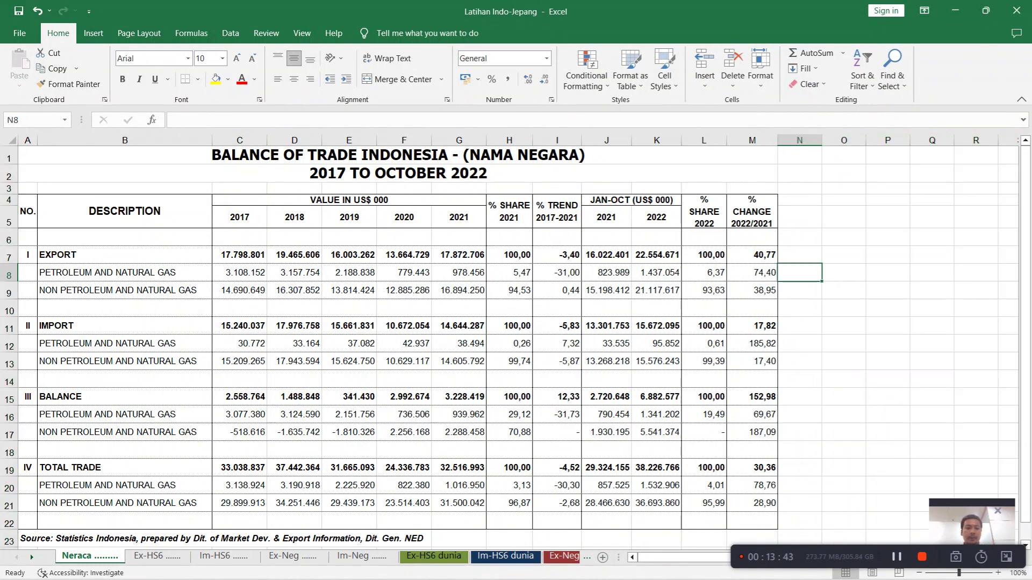
click(843, 255)
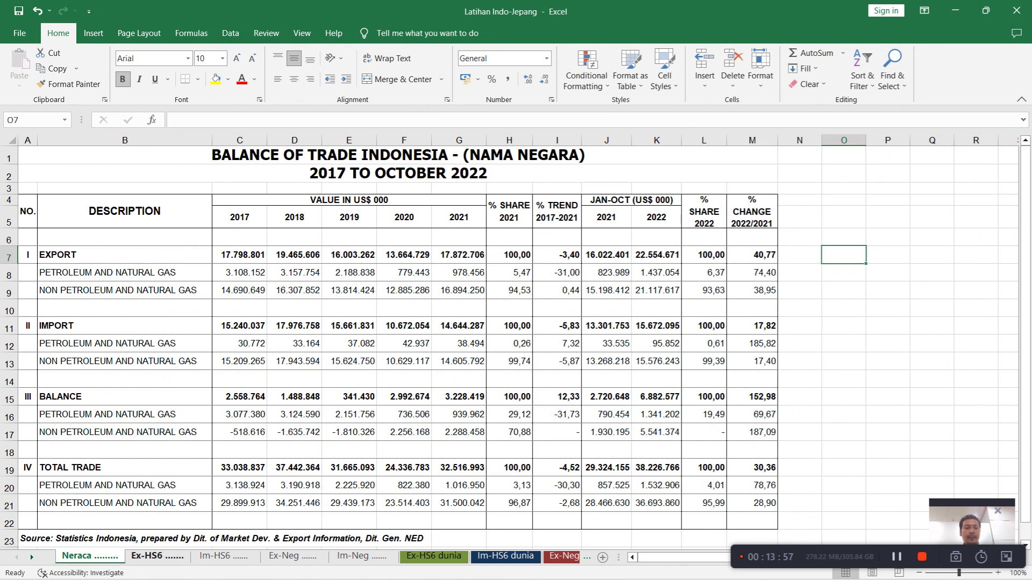
Step: View the export table on the Ex-HS6 sheet, and switch to SISTER in Chrome to select Ekspor as the report type
click(156, 556)
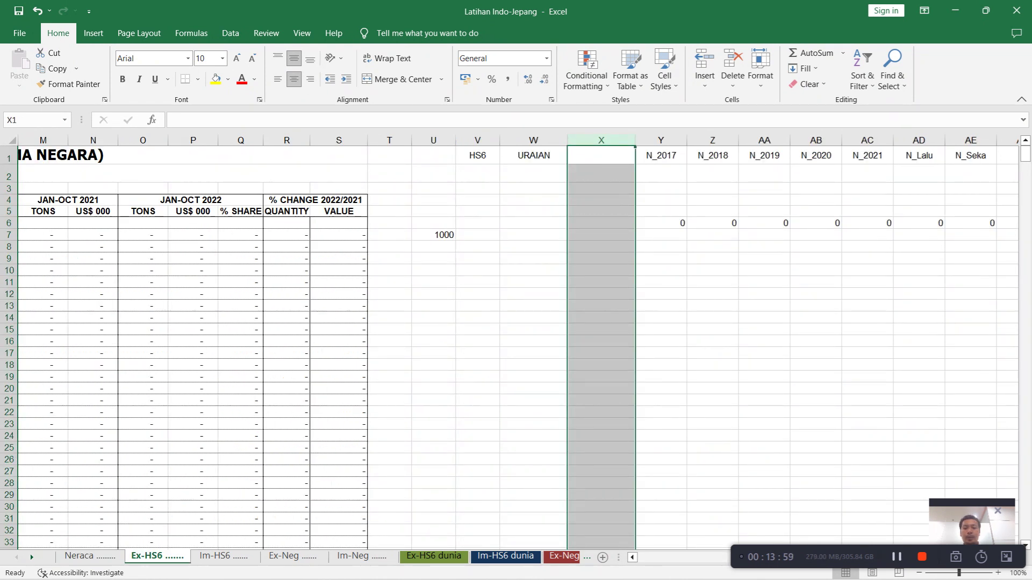
drag(728, 557, 640, 557)
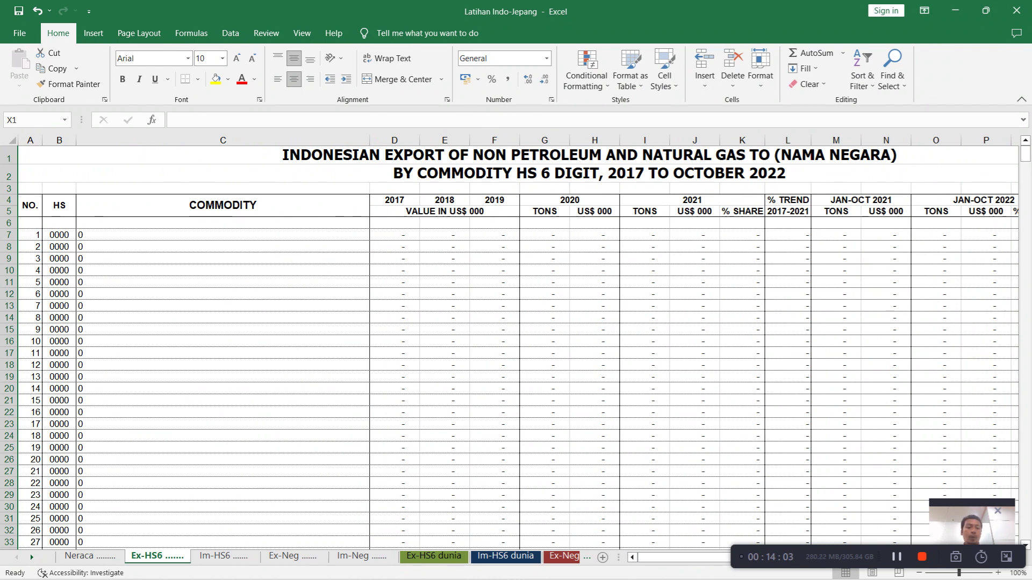
mouse_move(403, 578)
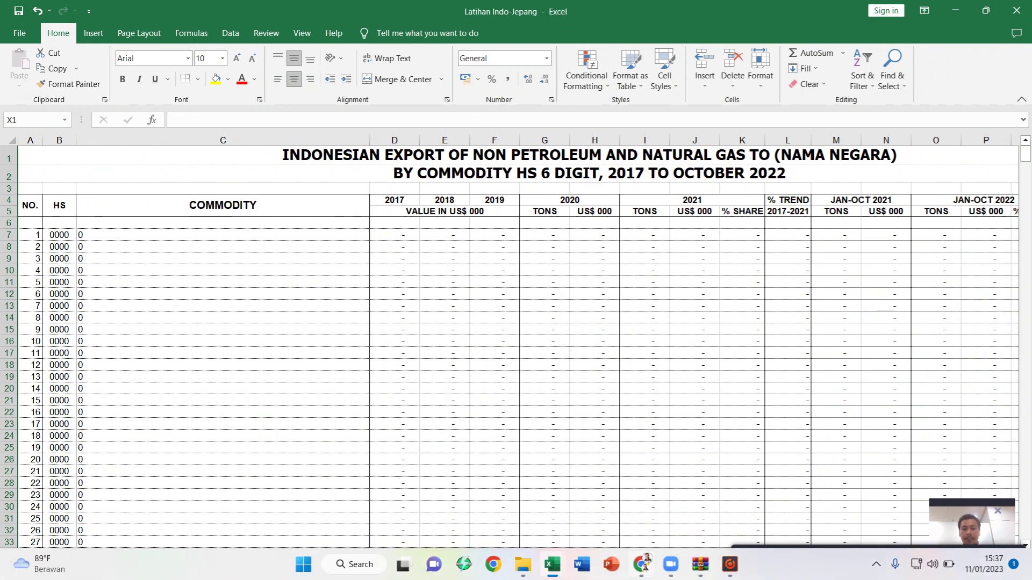
click(641, 564)
scroll(511, 312, up, 6)
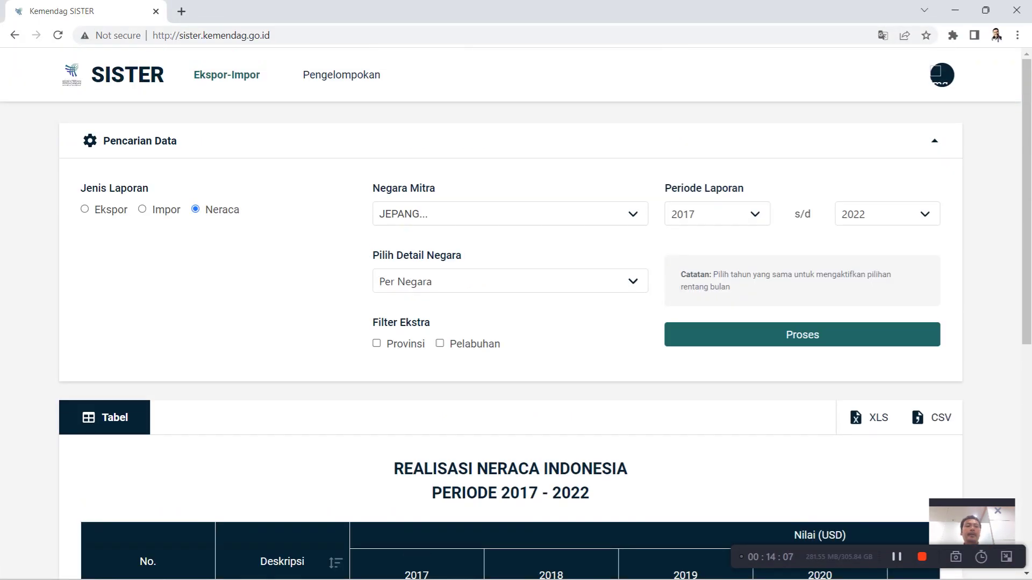
click(84, 209)
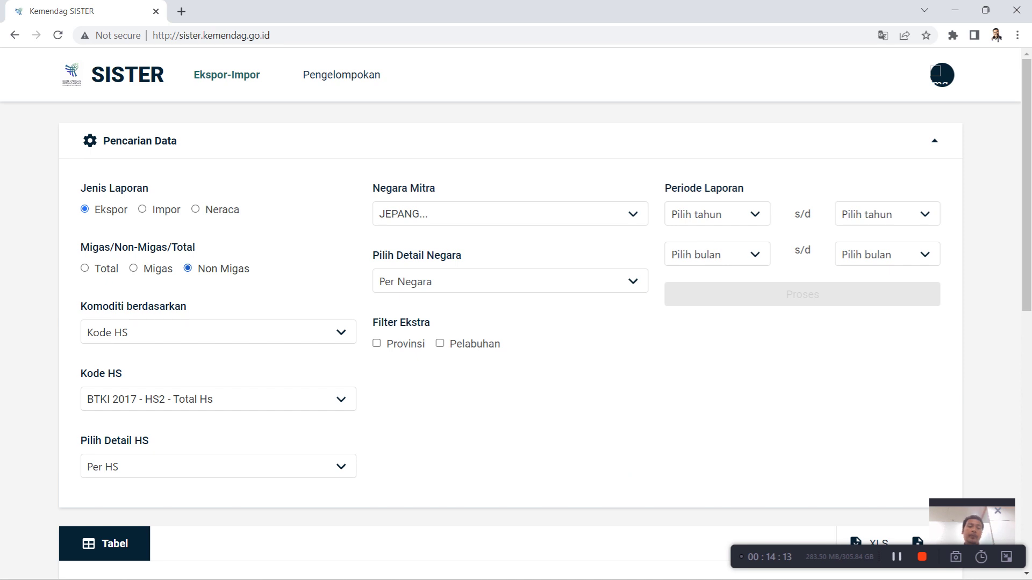
Step: Set the HS code selection to Semua HS at HS6 level under BTKI 2017, keeping Kode HS as the commodity basis
scroll(511, 312, down, 1)
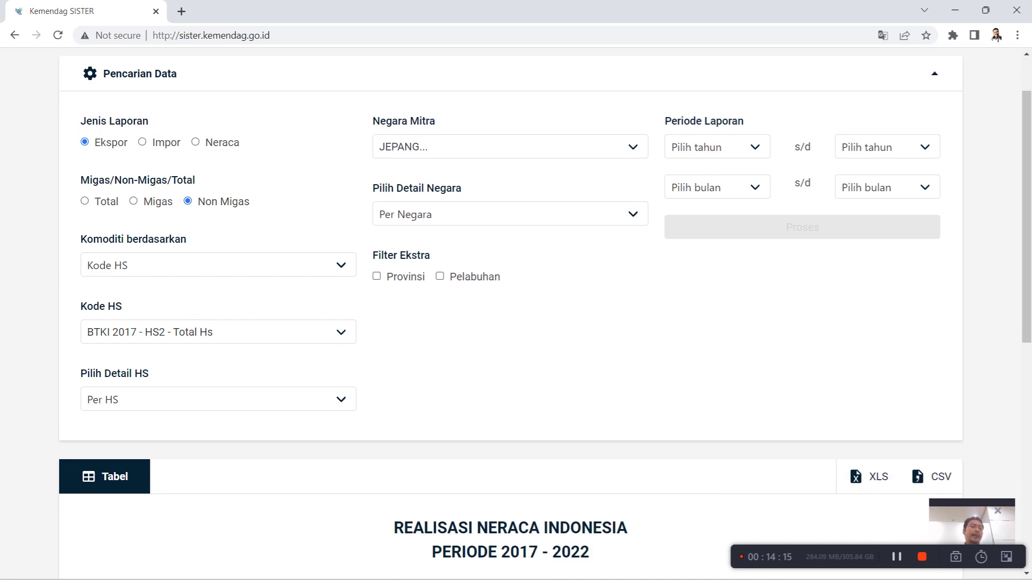
click(218, 265)
click(218, 265)
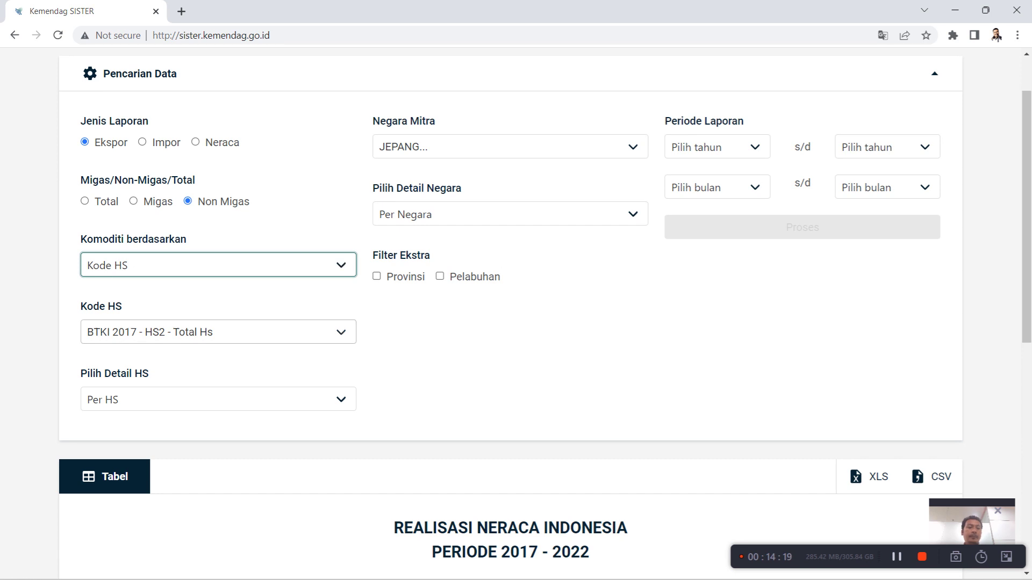
click(218, 332)
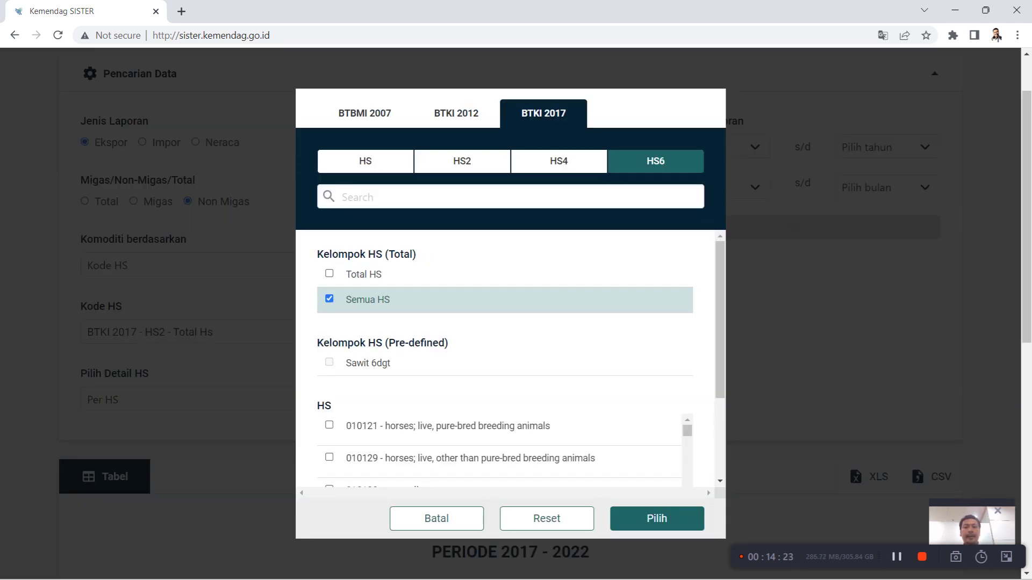
scroll(376, 274, down, 1)
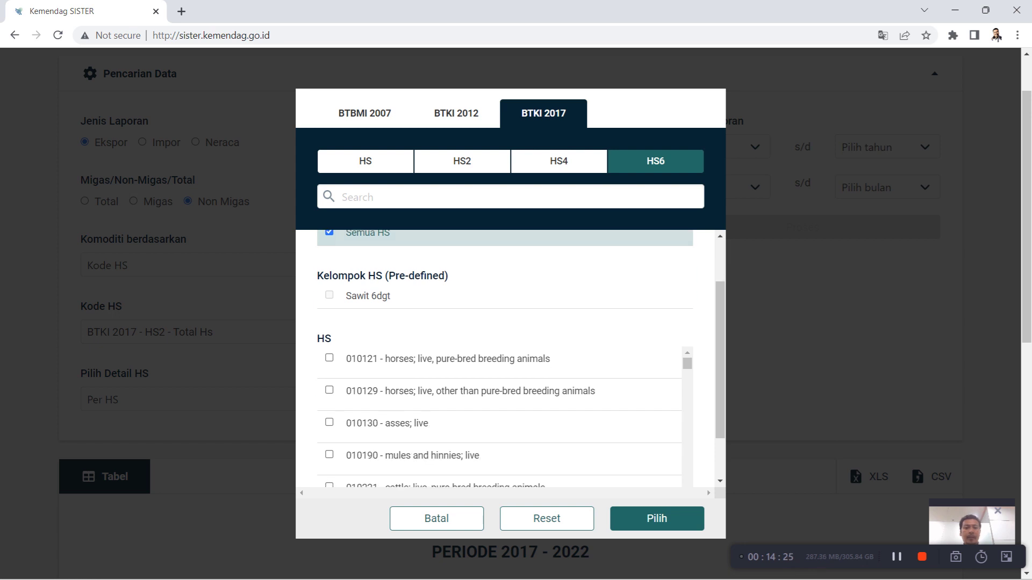
scroll(349, 322, up, 1)
click(329, 299)
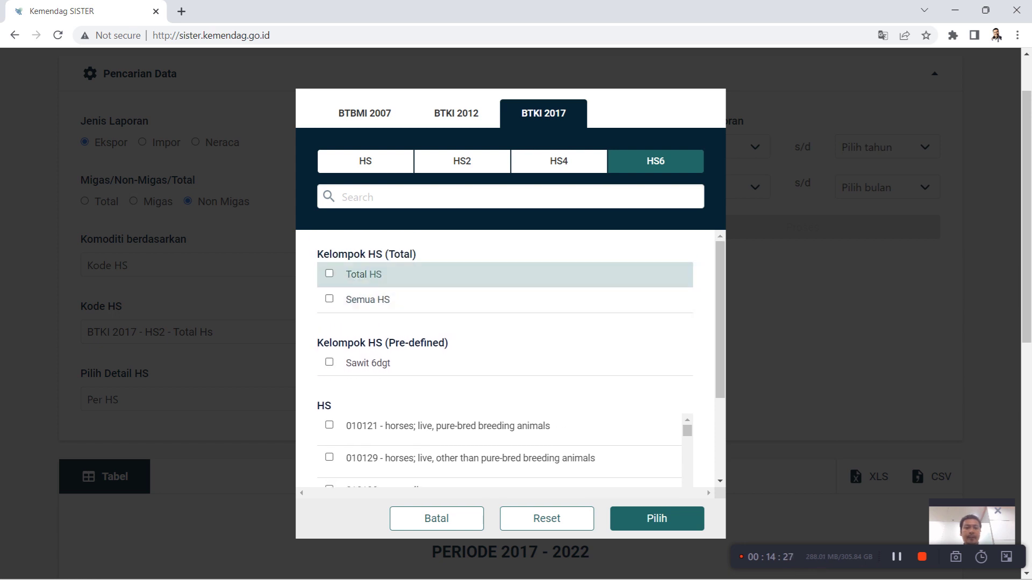
click(329, 299)
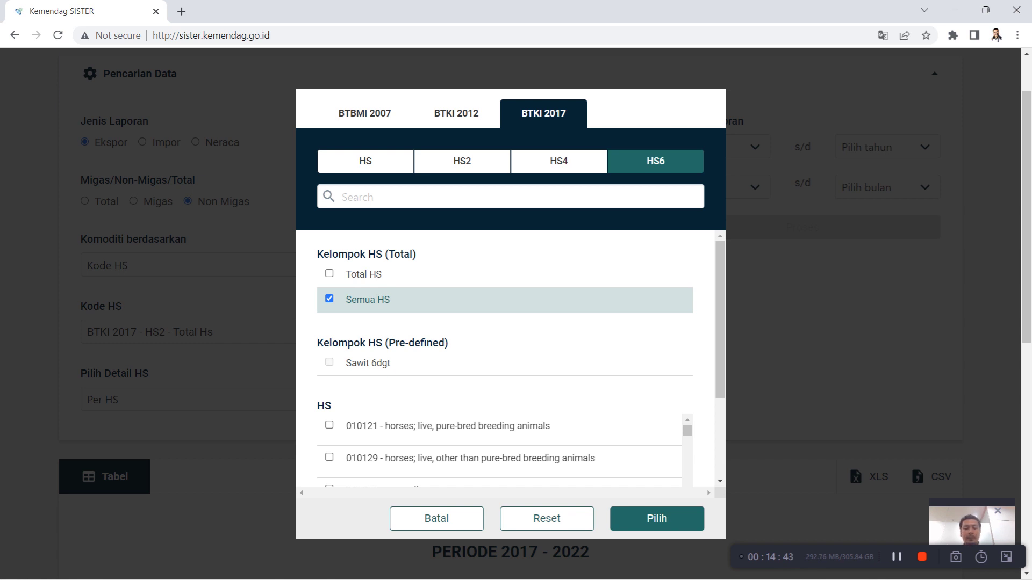
click(657, 519)
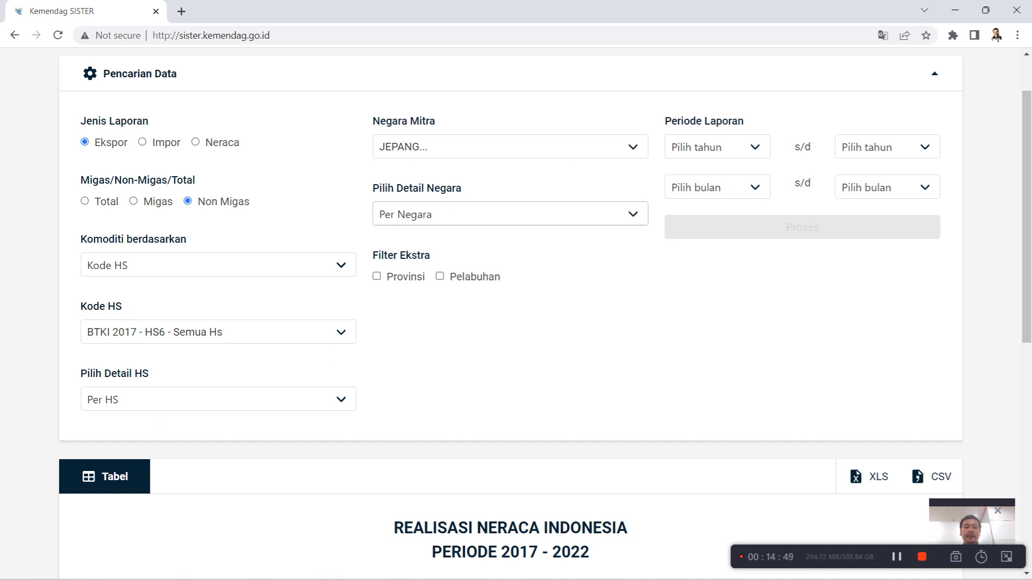
Step: Keep the country detail as Per Negara, set the report period to 2017 through 2022, and process the query
click(509, 214)
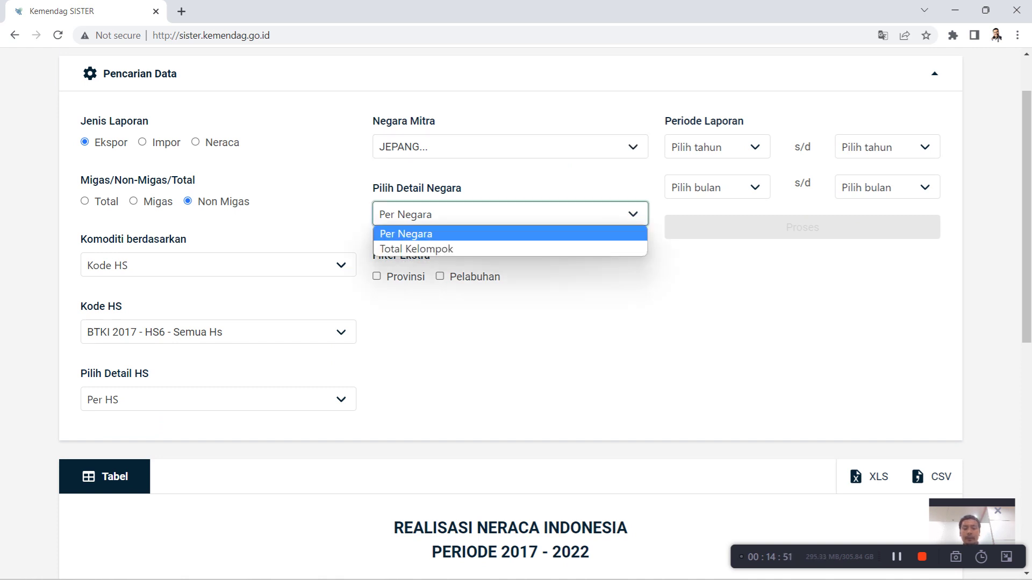
click(510, 234)
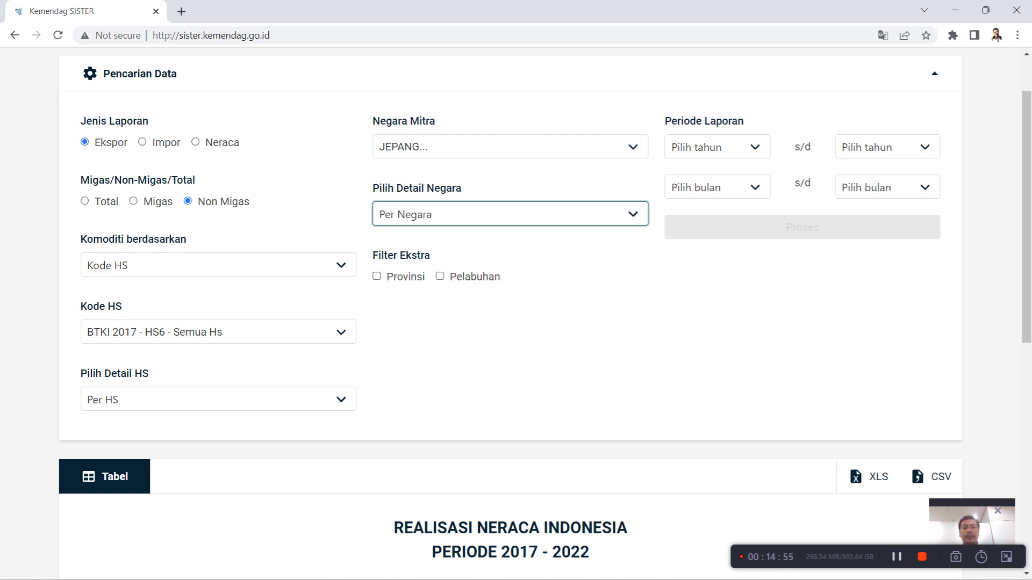
click(716, 147)
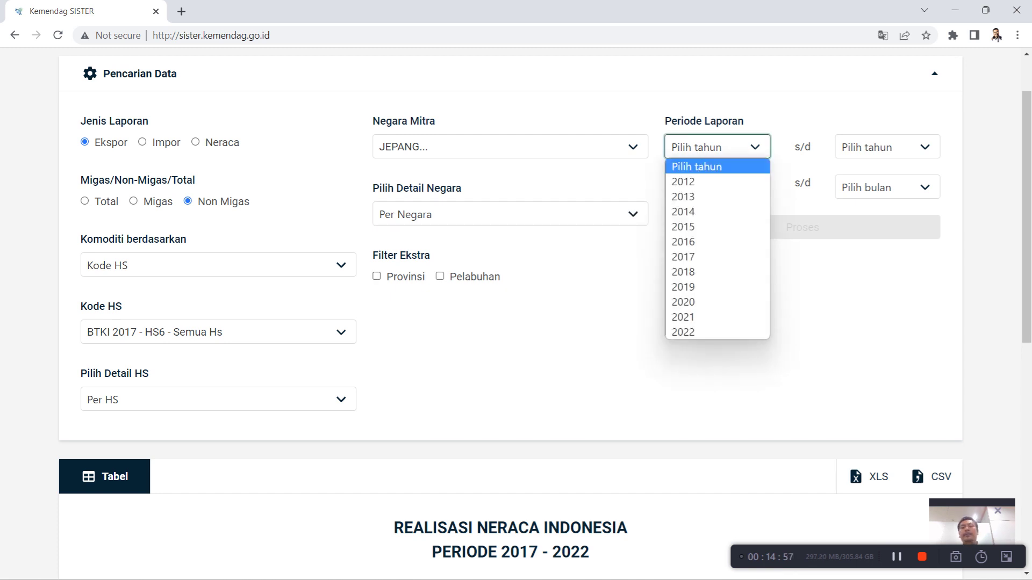
click(717, 256)
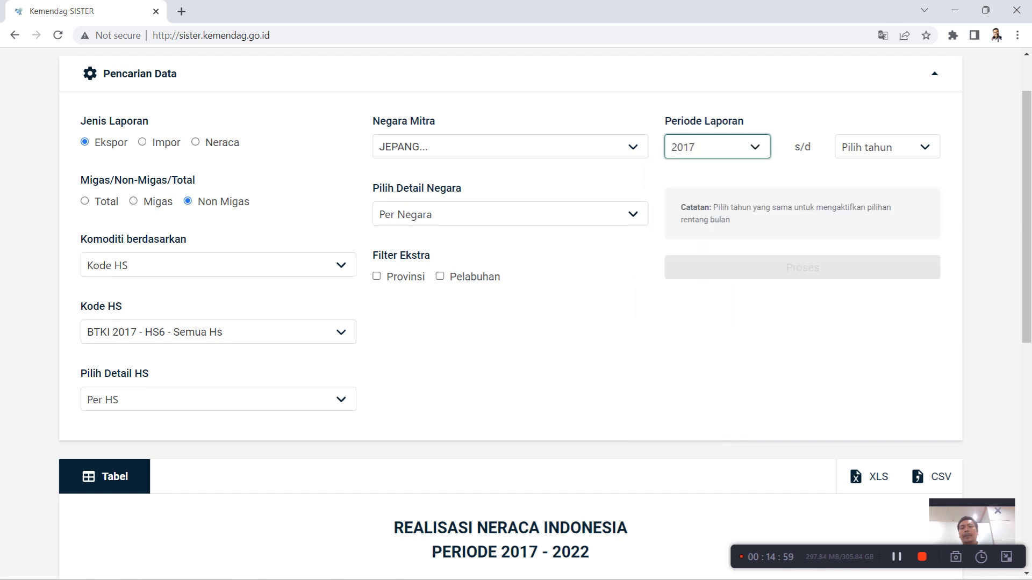
click(888, 147)
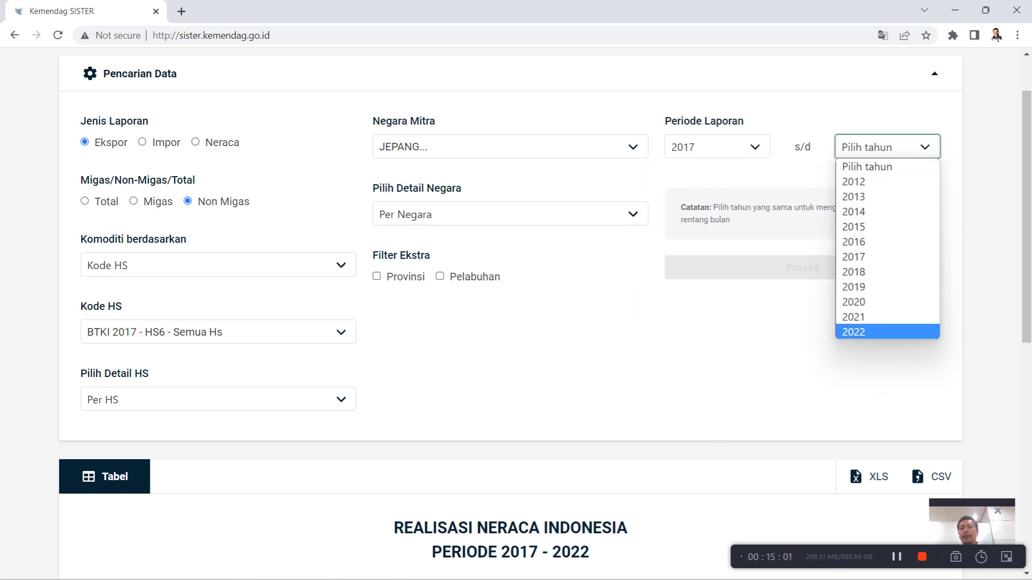
click(887, 331)
click(820, 262)
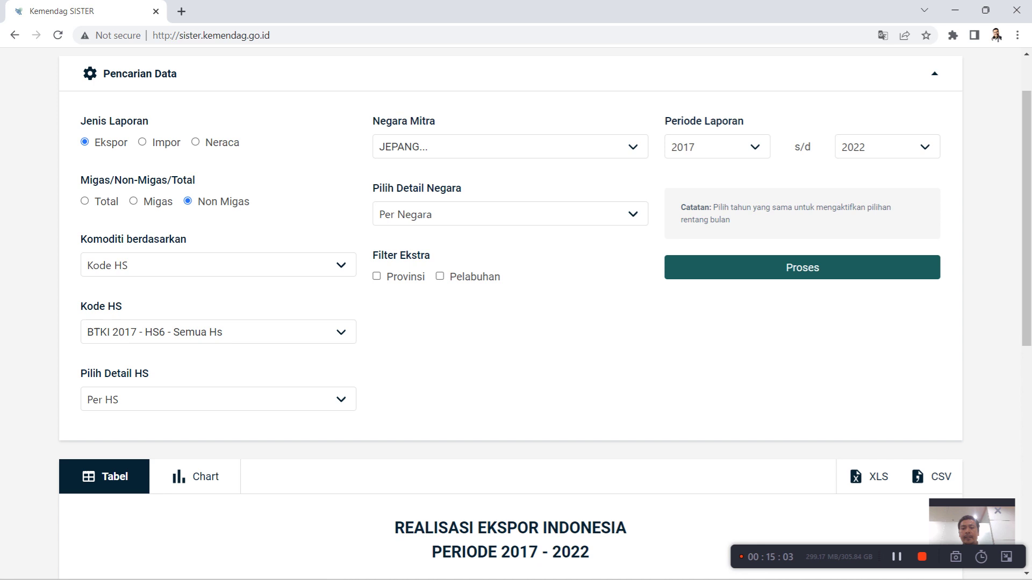
Step: Sort the export results table by the 2017 value column in descending order
scroll(820, 262, down, 3)
scroll(545, 313, down, 2)
scroll(545, 313, down, 1)
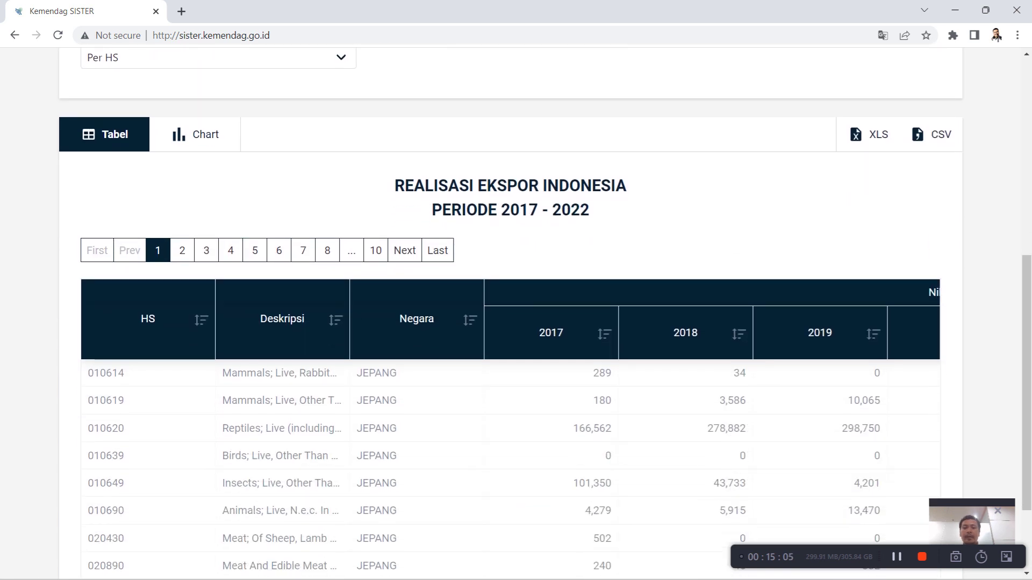
scroll(545, 315, down, 1)
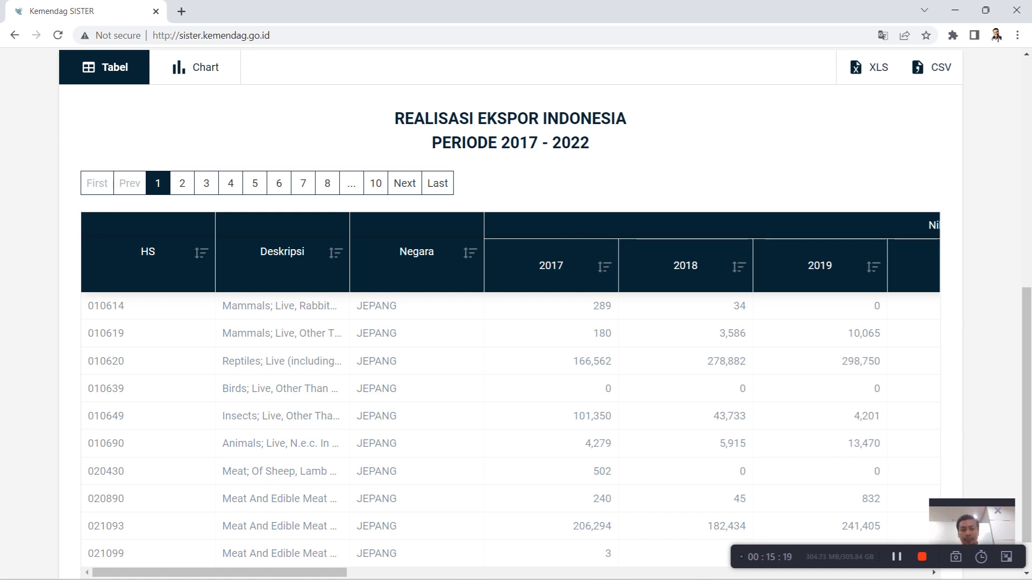
click(605, 267)
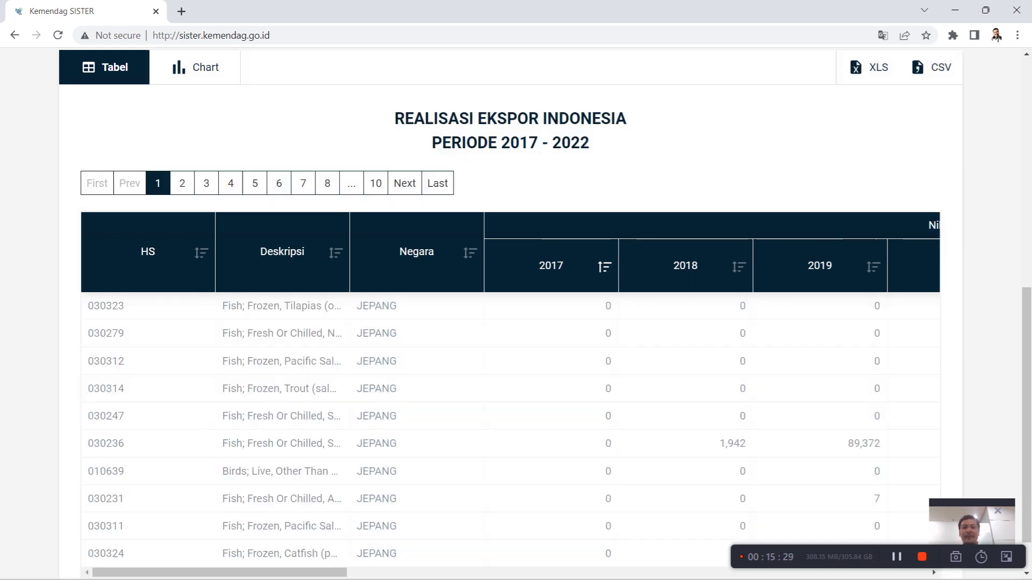
scroll(511, 323, up, 2)
scroll(510, 323, down, 3)
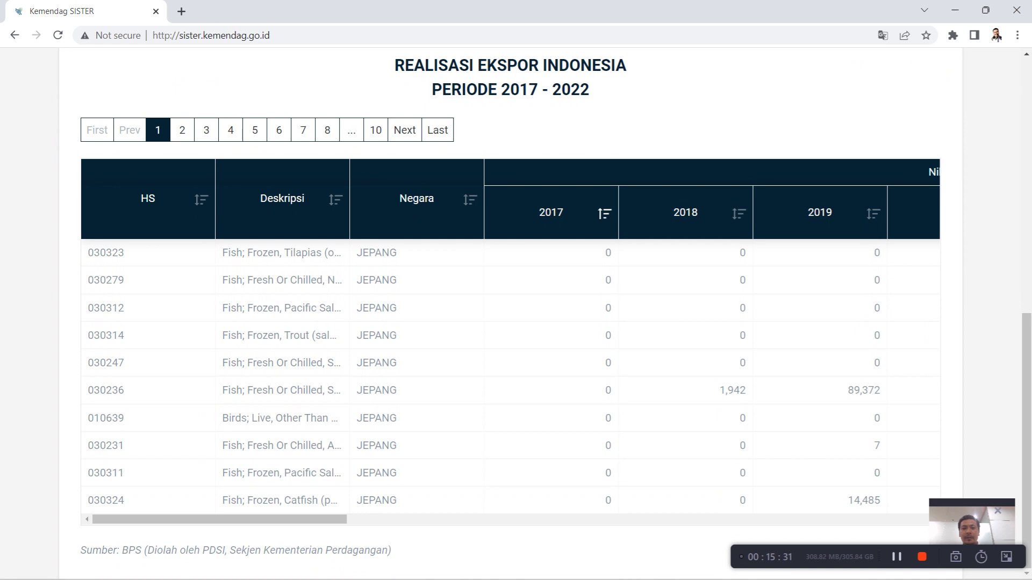
click(604, 213)
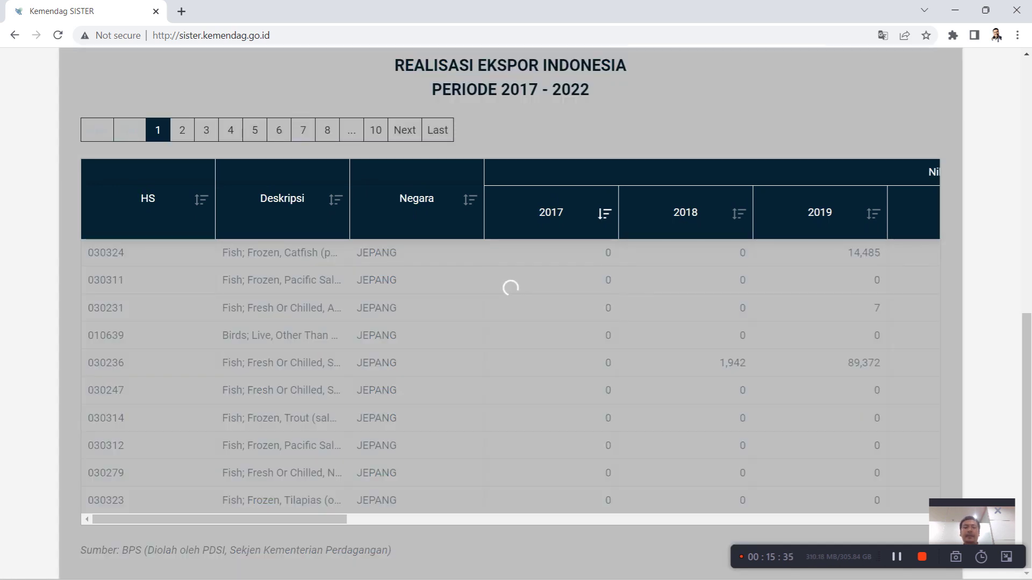
scroll(510, 322, up, 3)
scroll(511, 322, down, 2)
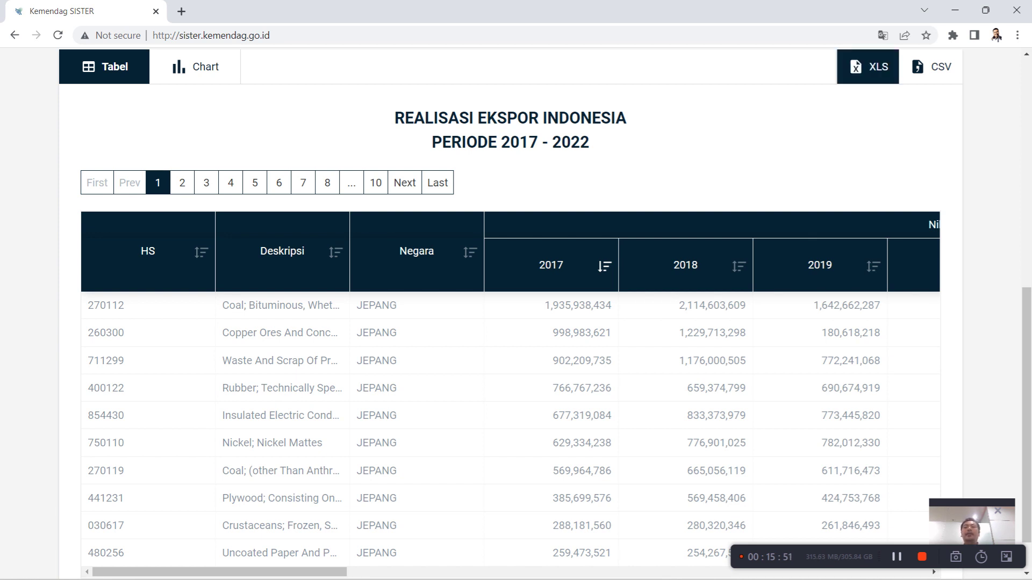
Step: Export the results as XLS, open the downloaded workbook in Excel, and enable editing
click(868, 66)
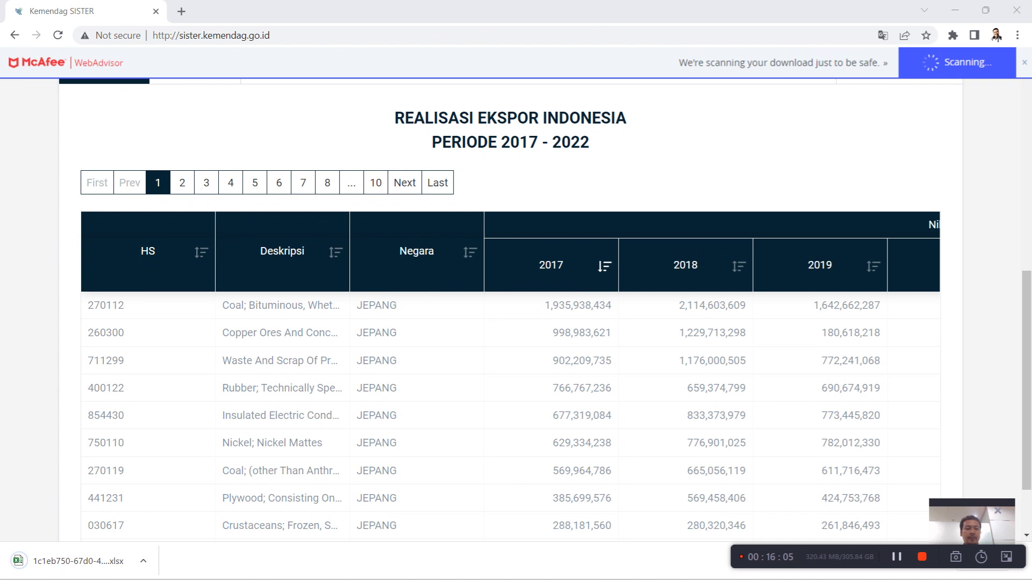
click(78, 561)
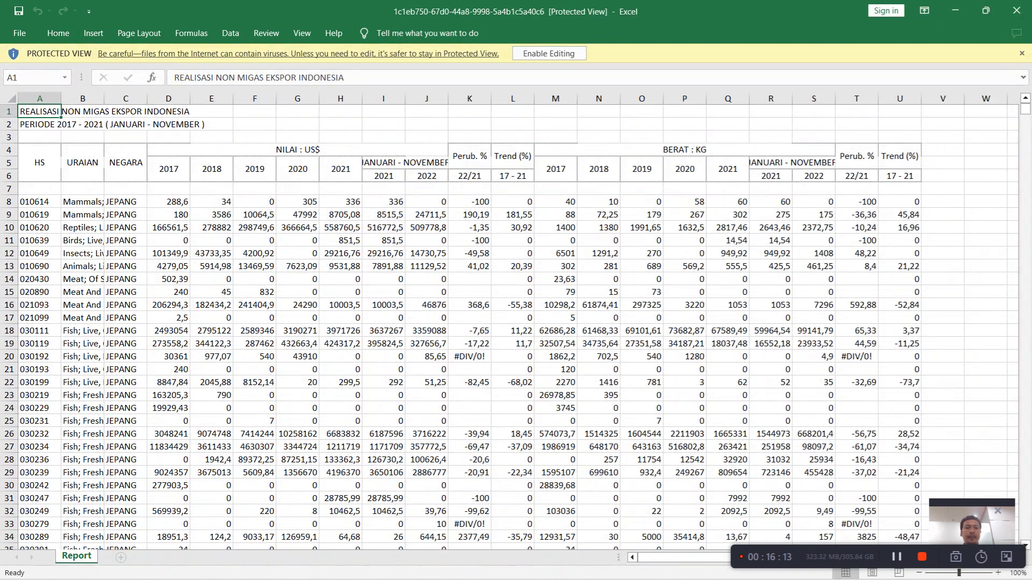
click(548, 53)
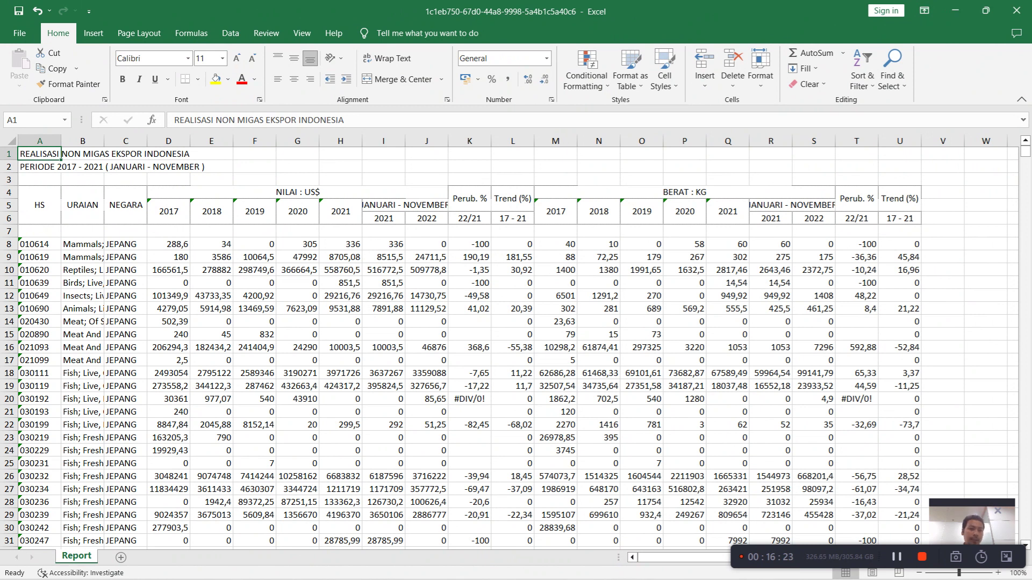
Step: Switch to the Latihan Indo-Jepang workbook and examine the helper columns beside the export table on the Ex-HS6 sheet
mouse_move(403, 578)
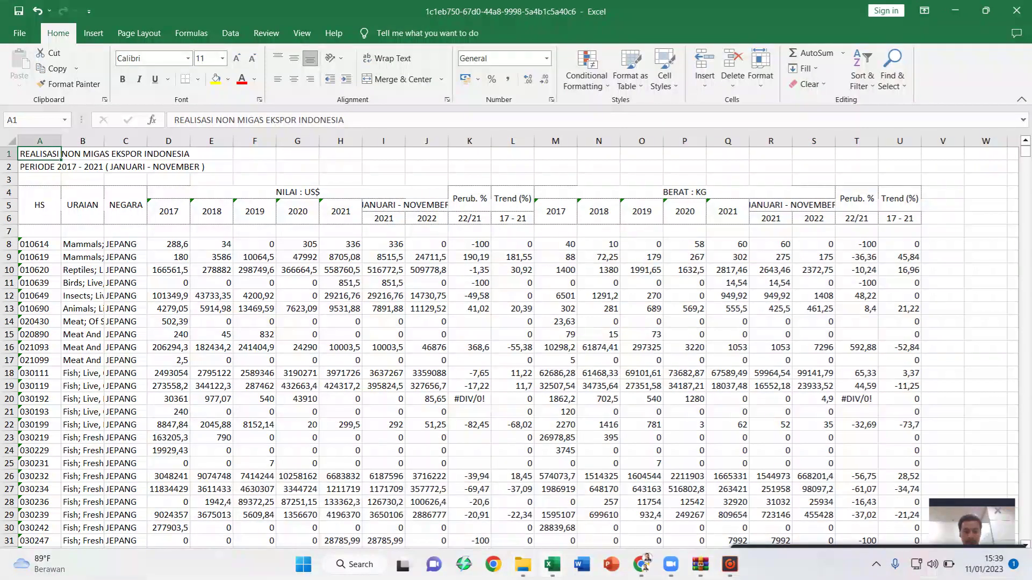
mouse_move(523, 564)
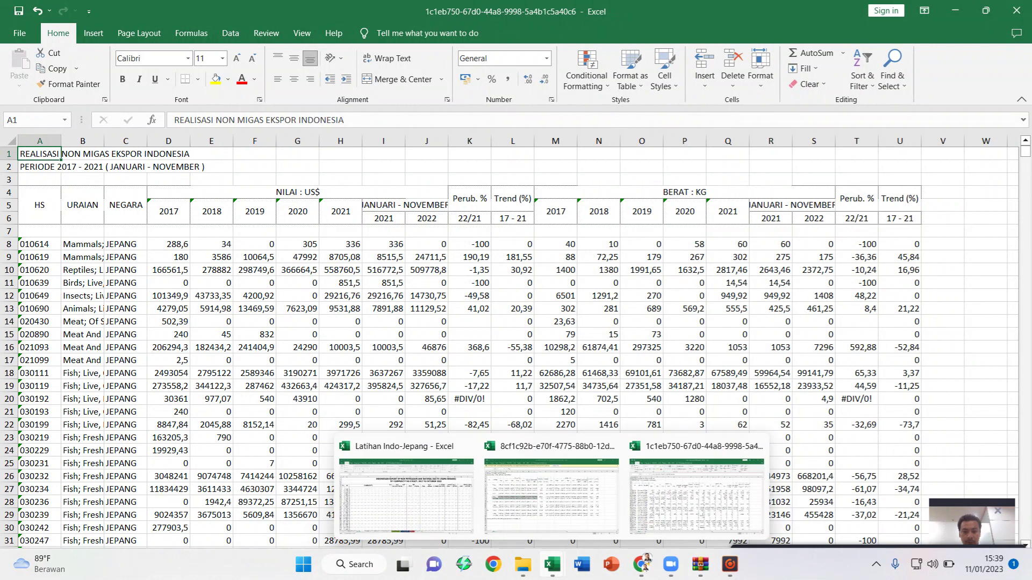
click(430, 484)
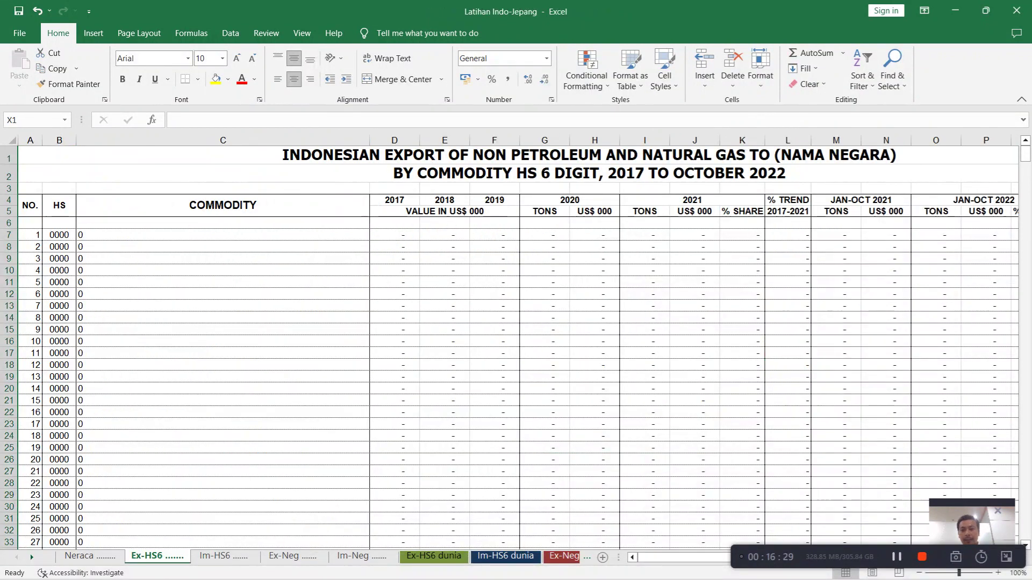
drag(686, 557, 777, 557)
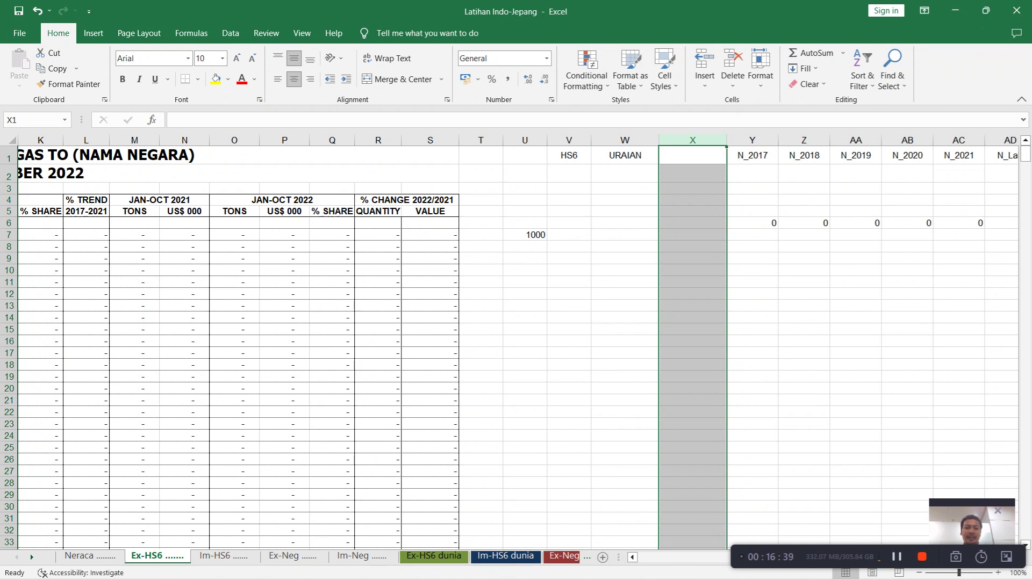
Step: Copy the data range A8:U3458 from the downloaded export report, and switch back to the Latihan Indo-Jepang workbook
mouse_move(551, 564)
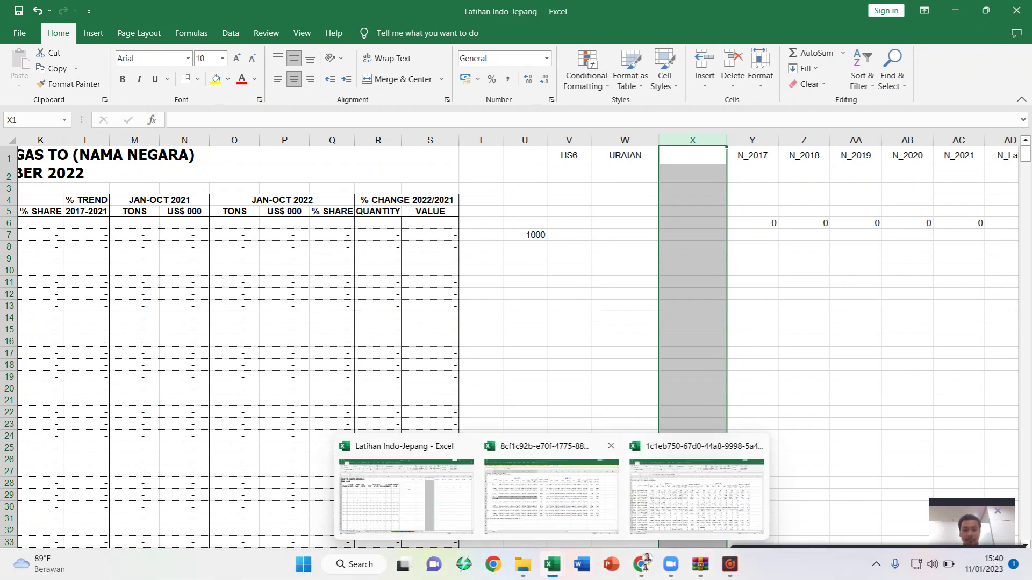
click(697, 489)
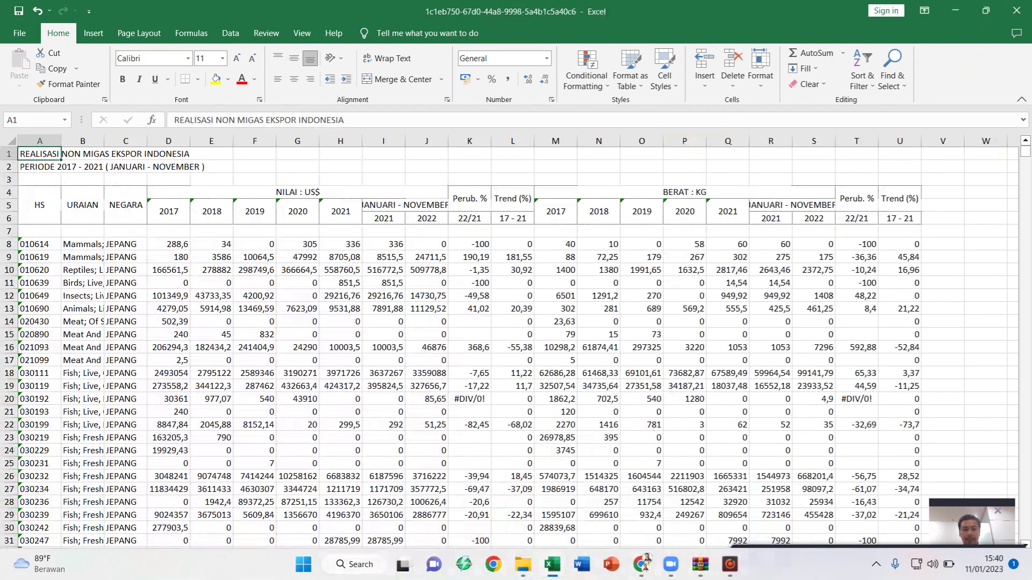
click(39, 245)
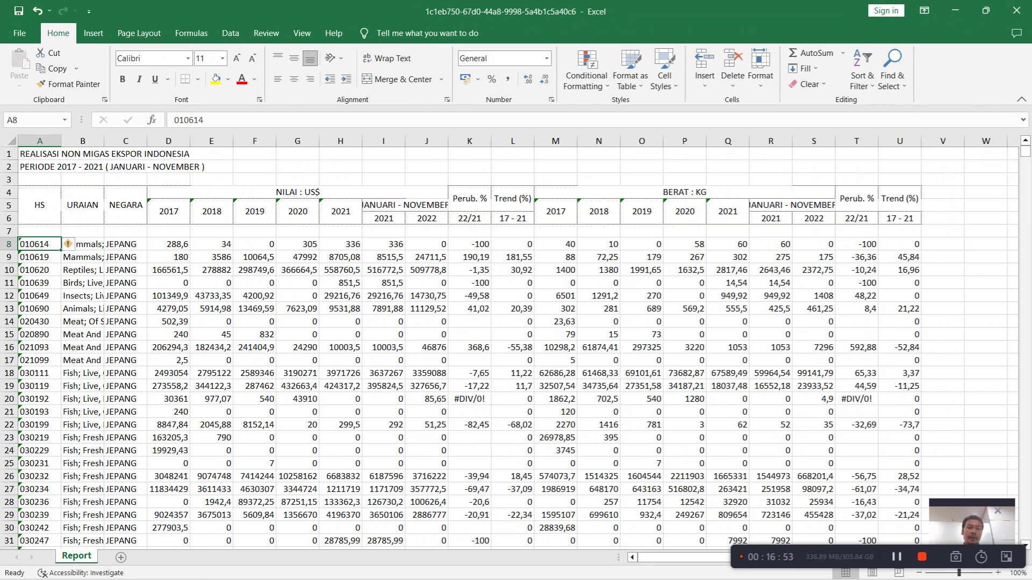
key(ctrl+shift+Right)
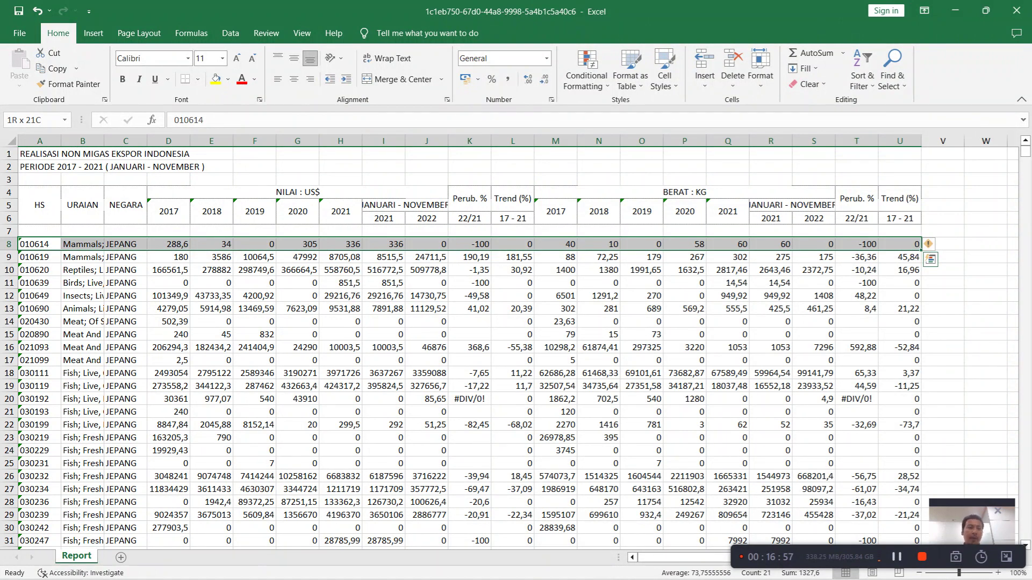
key(ctrl+shift+Down)
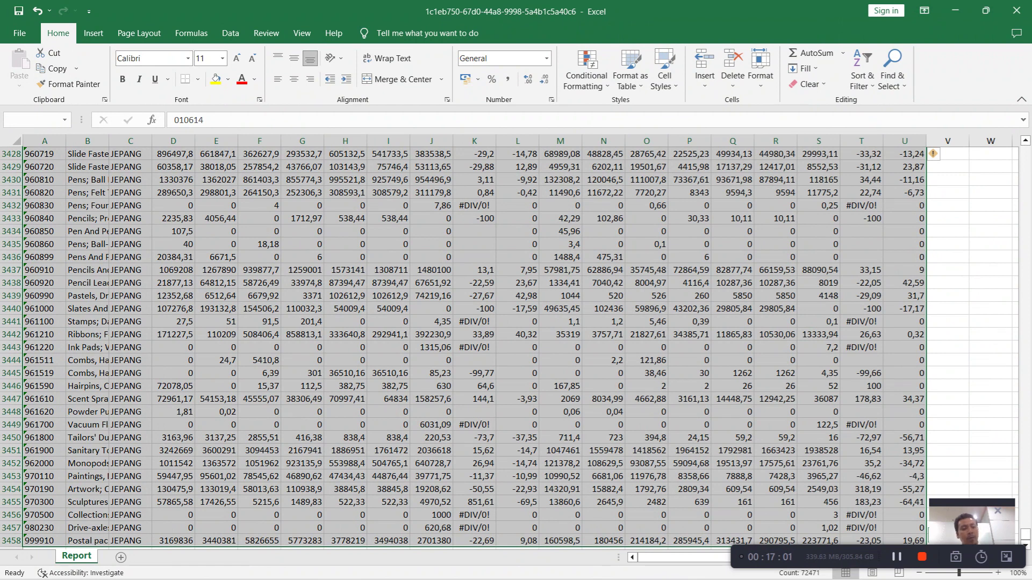
key(ctrl+c)
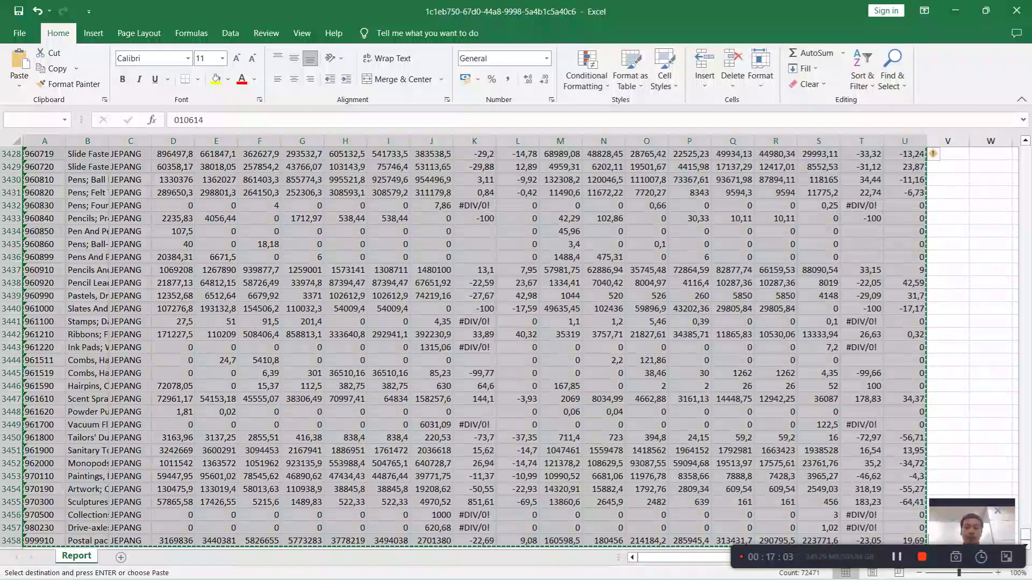
mouse_move(304, 579)
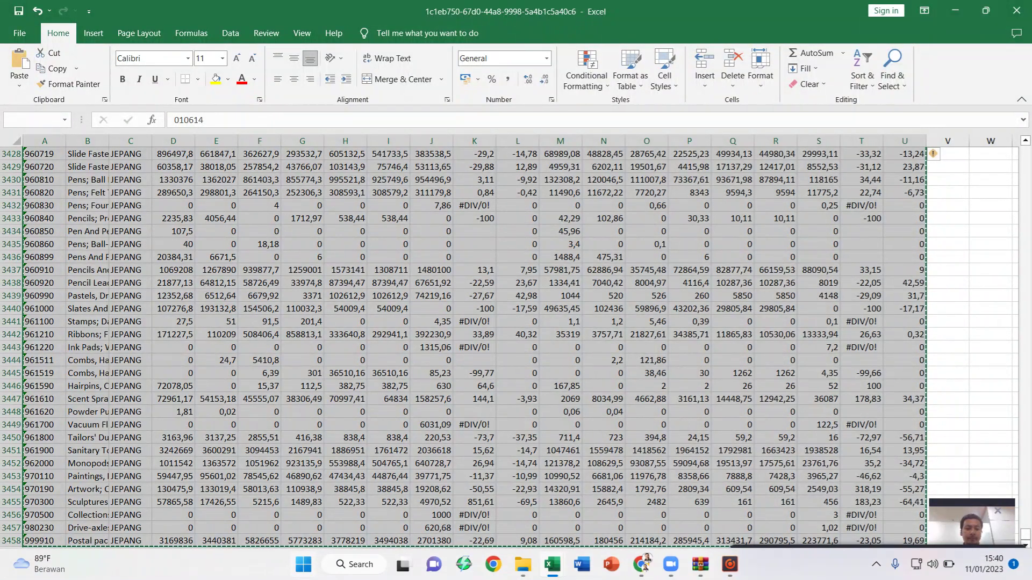
mouse_move(552, 565)
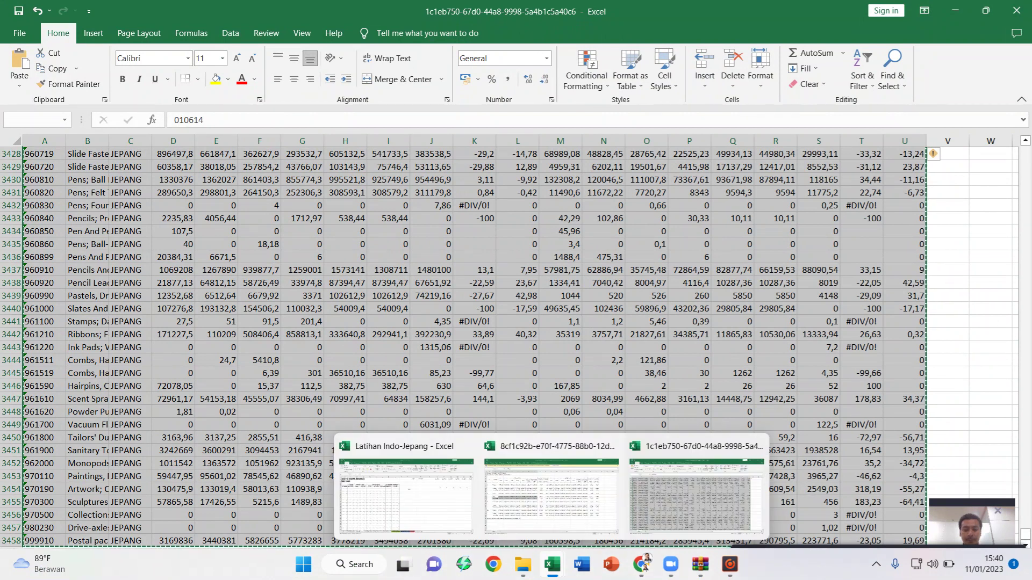
click(405, 490)
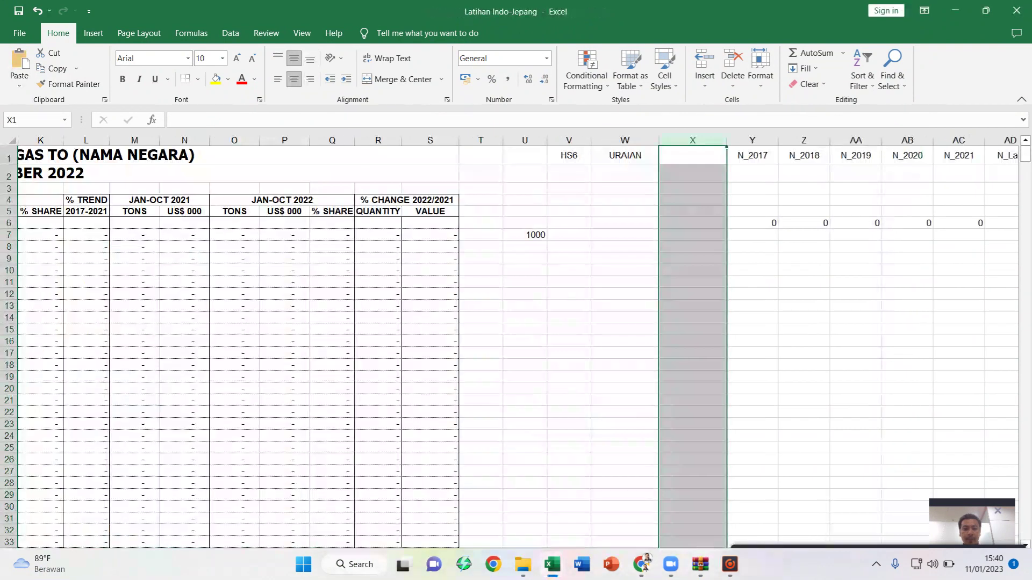
Step: Paste the copied export data into the Ex-HS6 sheet starting at cell V7
click(569, 234)
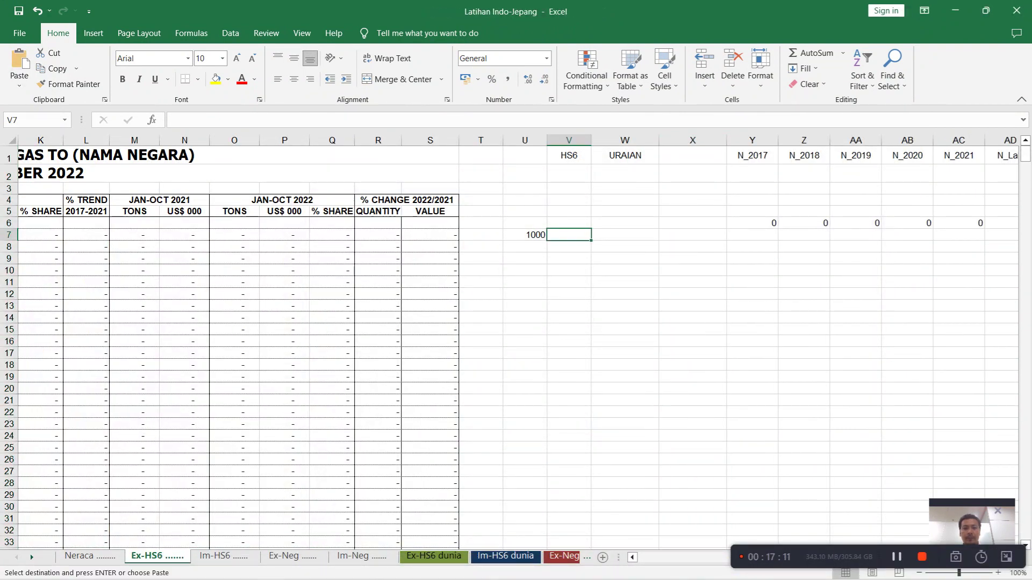
key(ctrl+v)
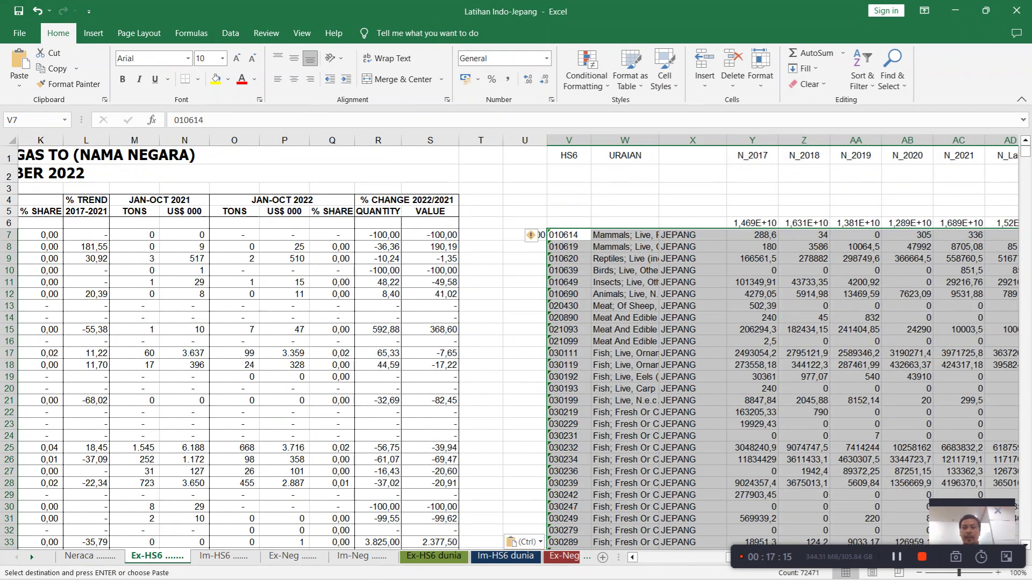
drag(796, 557, 857, 550)
click(779, 558)
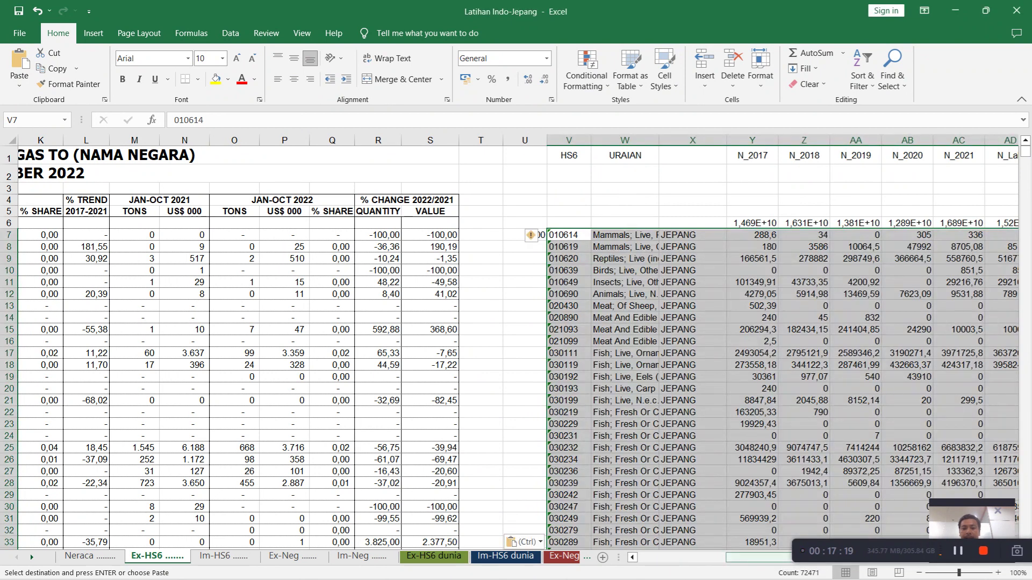
drag(779, 557, 693, 558)
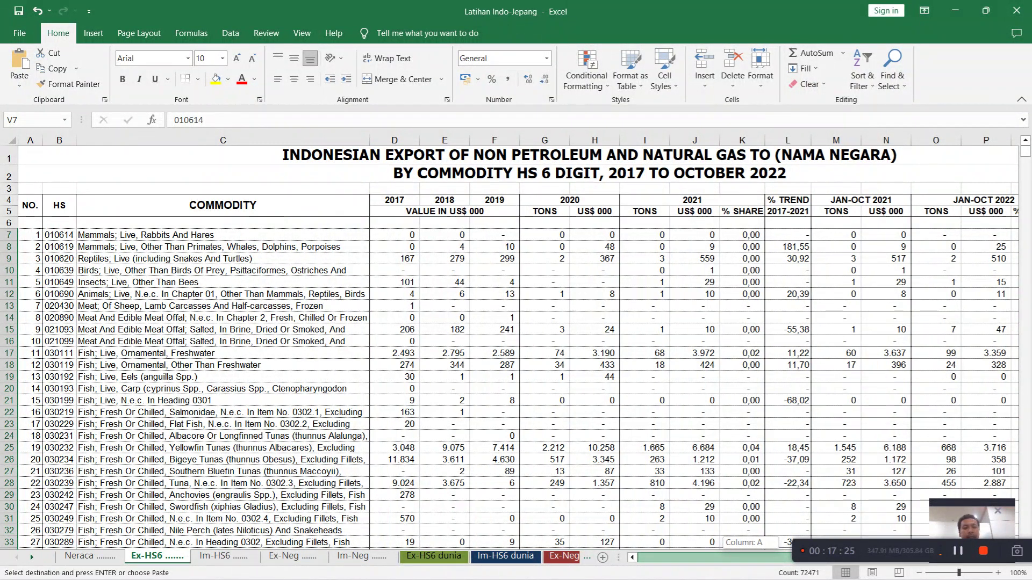
drag(692, 558, 732, 558)
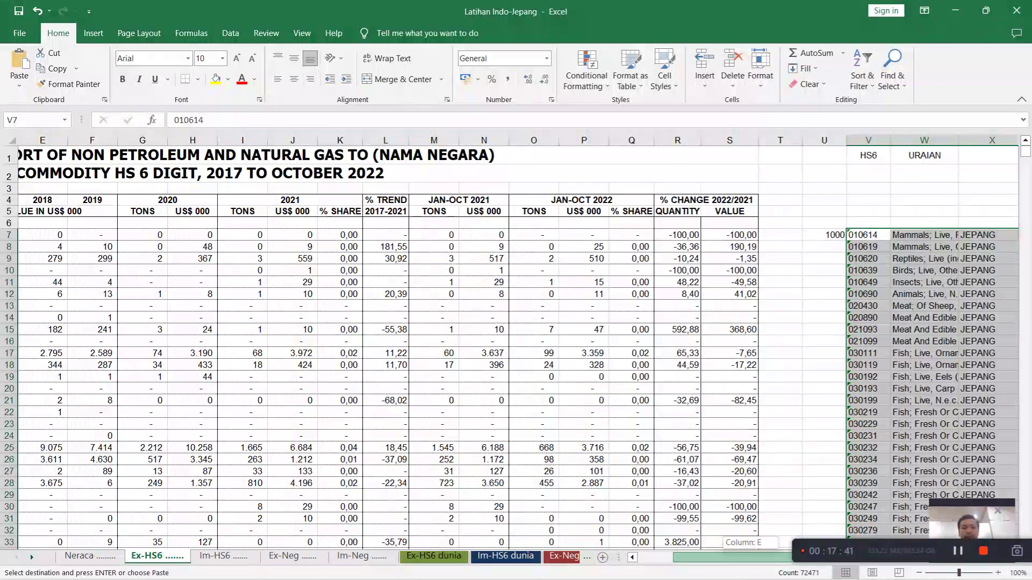
Step: Sort the pasted data from largest to smallest by column AE, then column AC, then column AB
drag(785, 557, 901, 557)
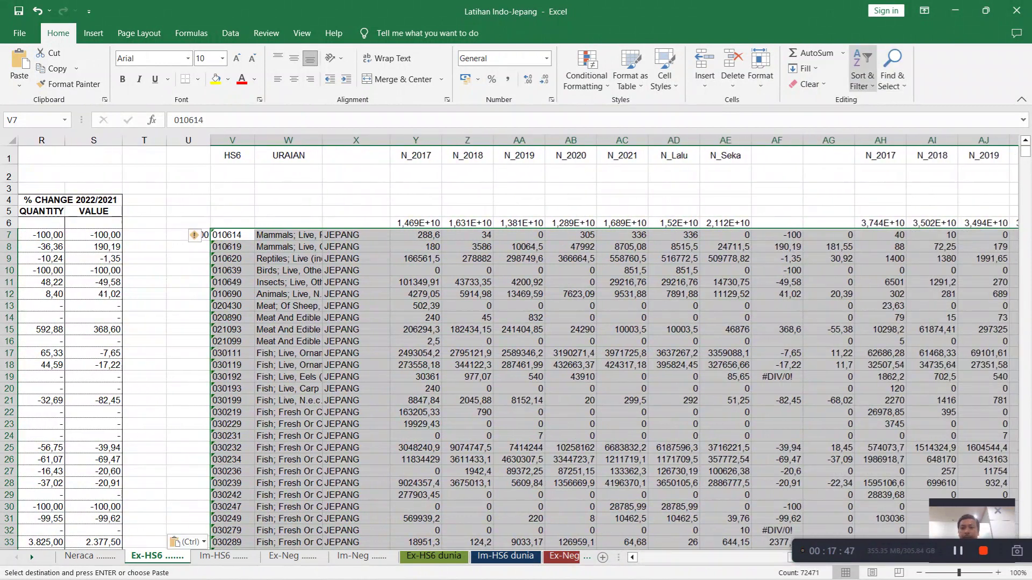
click(863, 75)
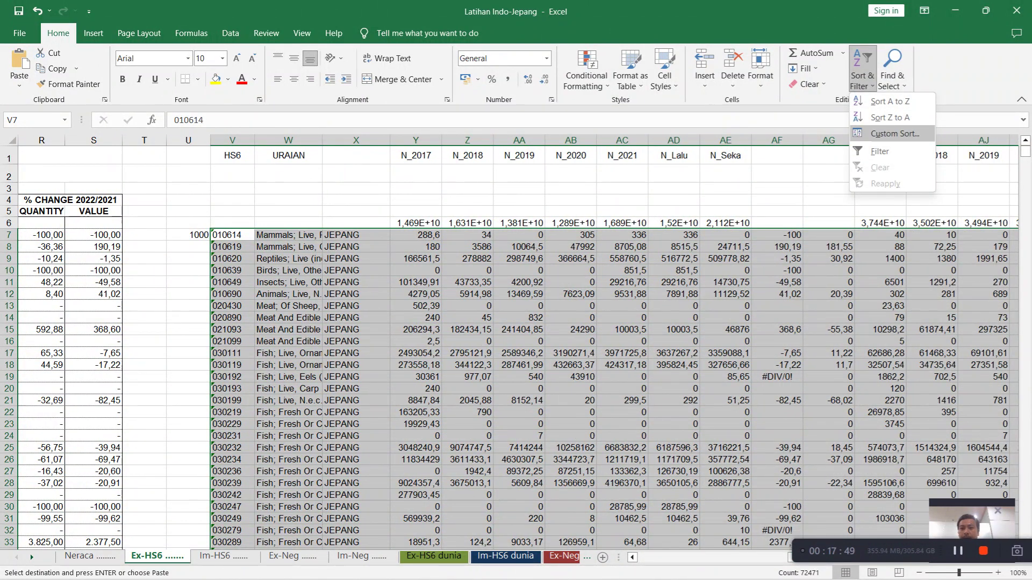
click(894, 134)
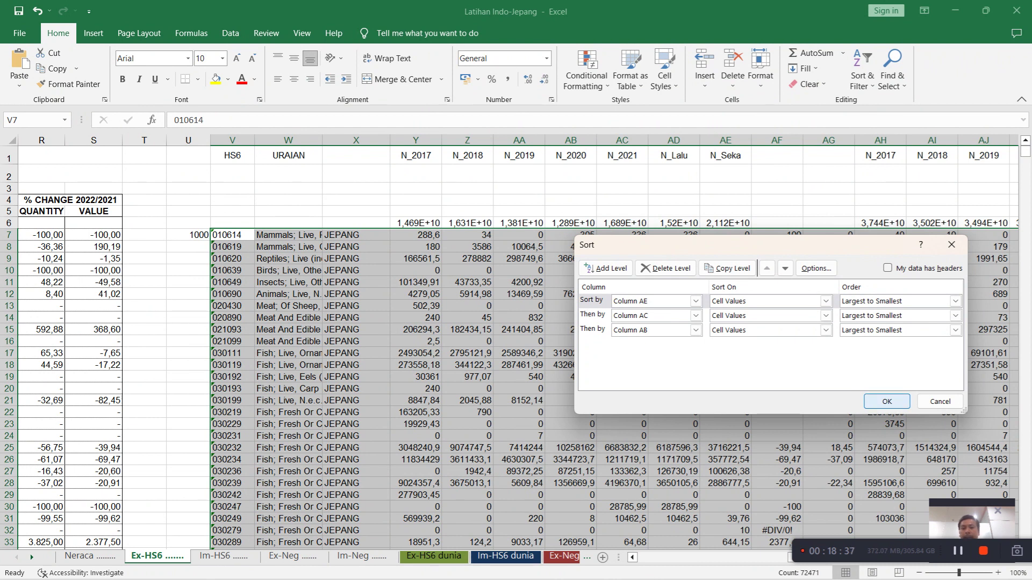
click(886, 401)
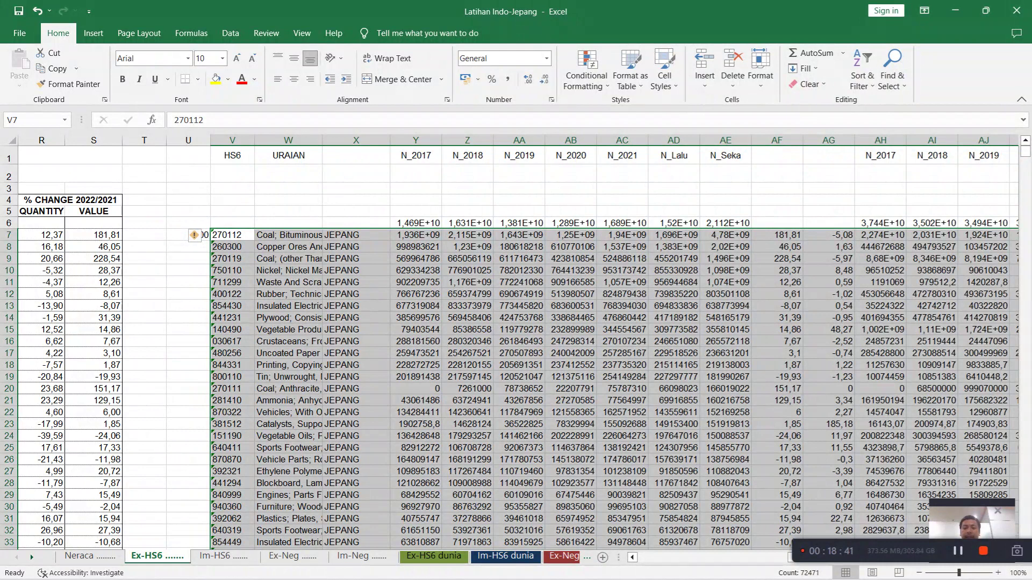
Step: Autofit the column widths of the export table's figures in range D7:S40
drag(790, 558, 666, 558)
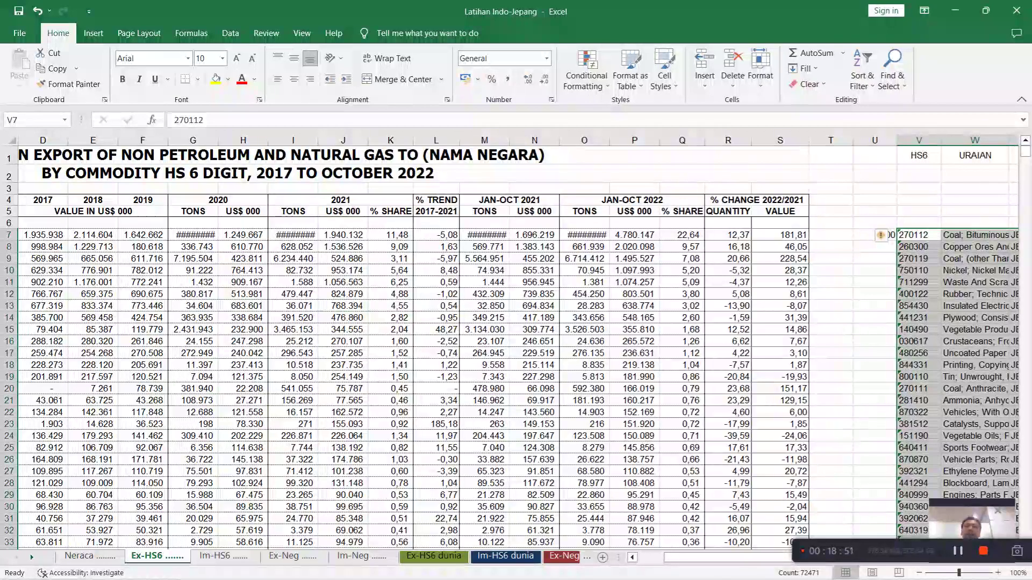
drag(726, 558, 709, 558)
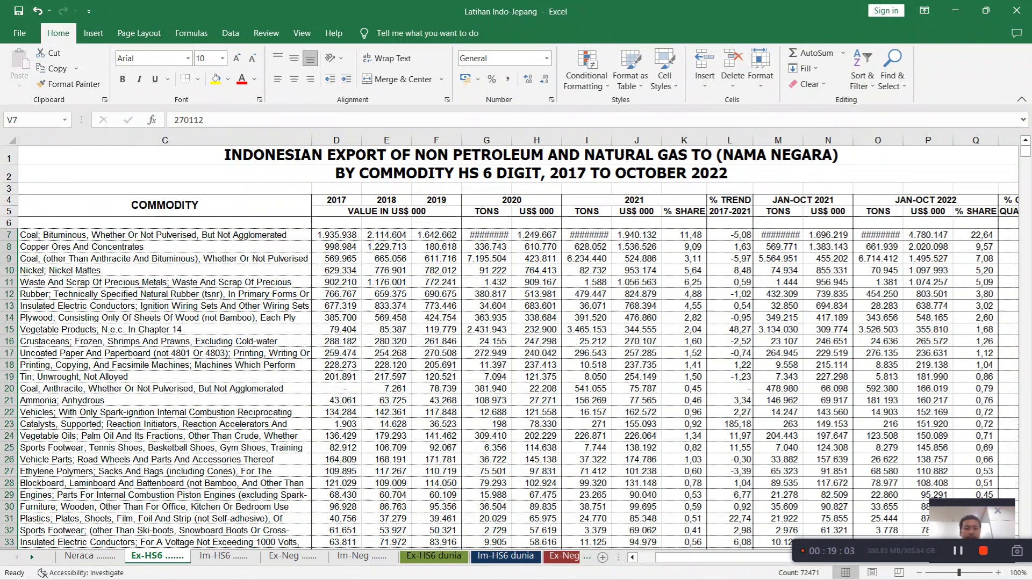
click(336, 235)
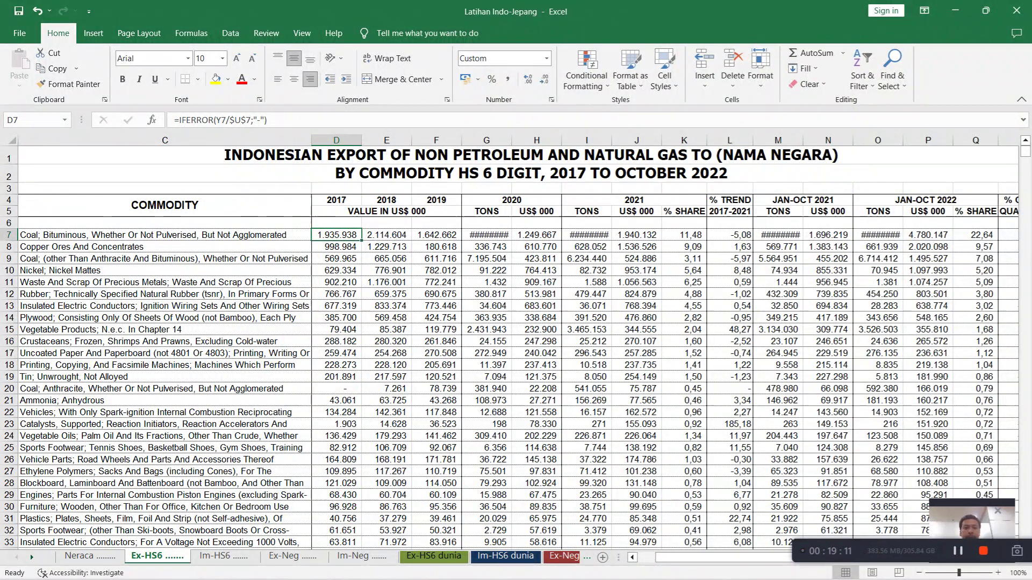
key(ctrl+shift+Right)
key(ctrl+shift+Down)
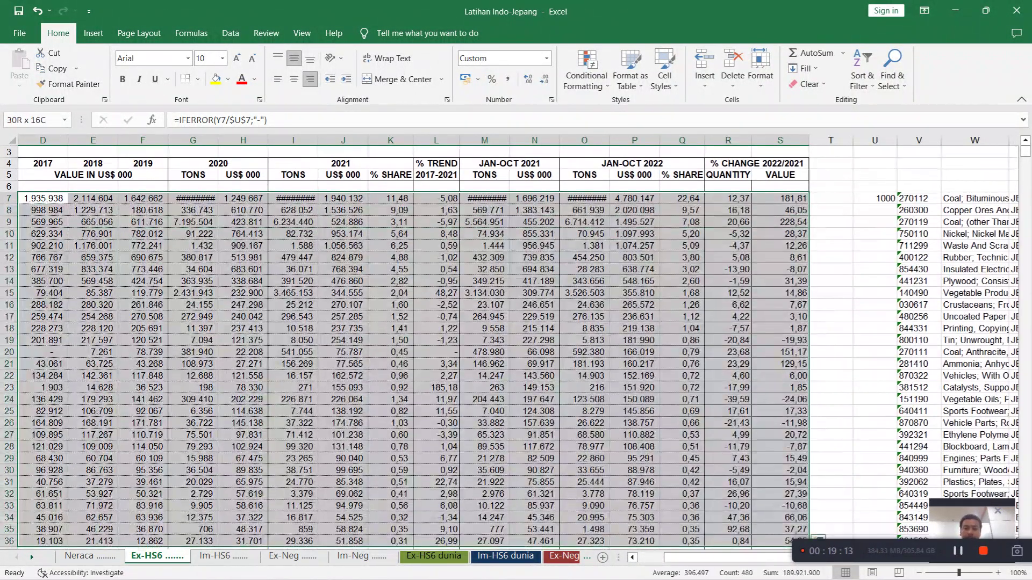
key(ctrl+shift+Down)
key(ctrl+shift+Down)
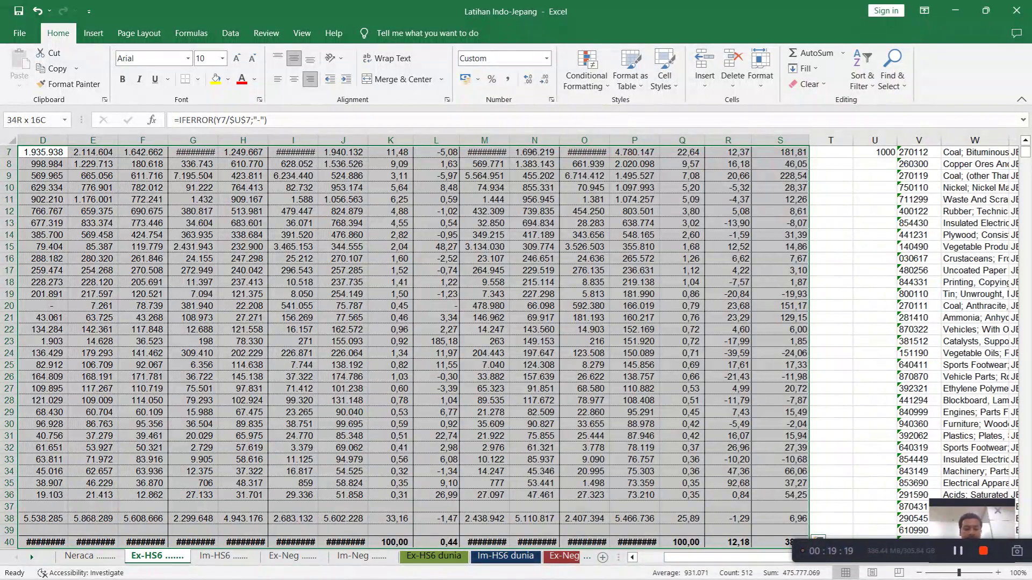
key(alt)
key(h)
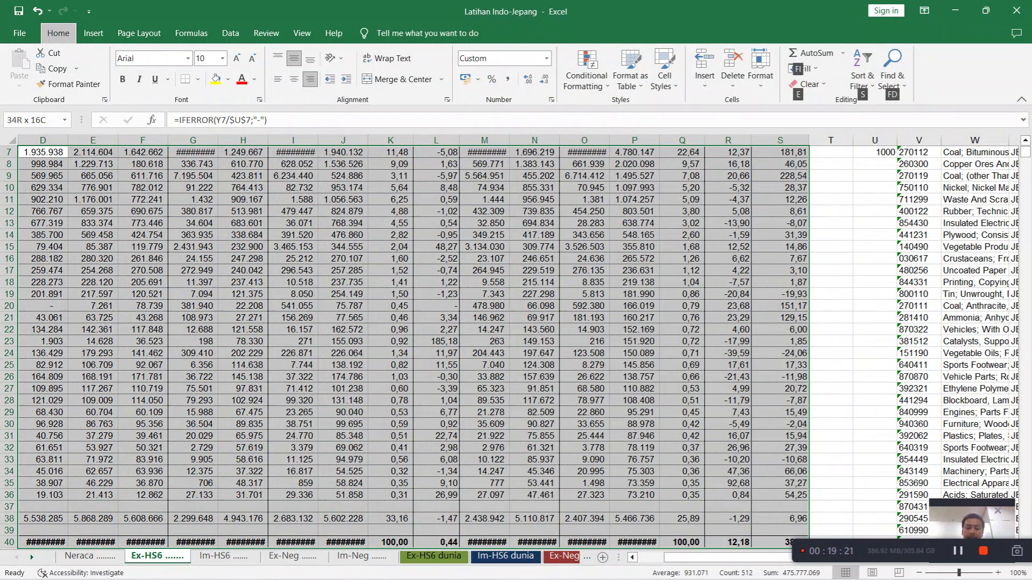
key(o)
key(i)
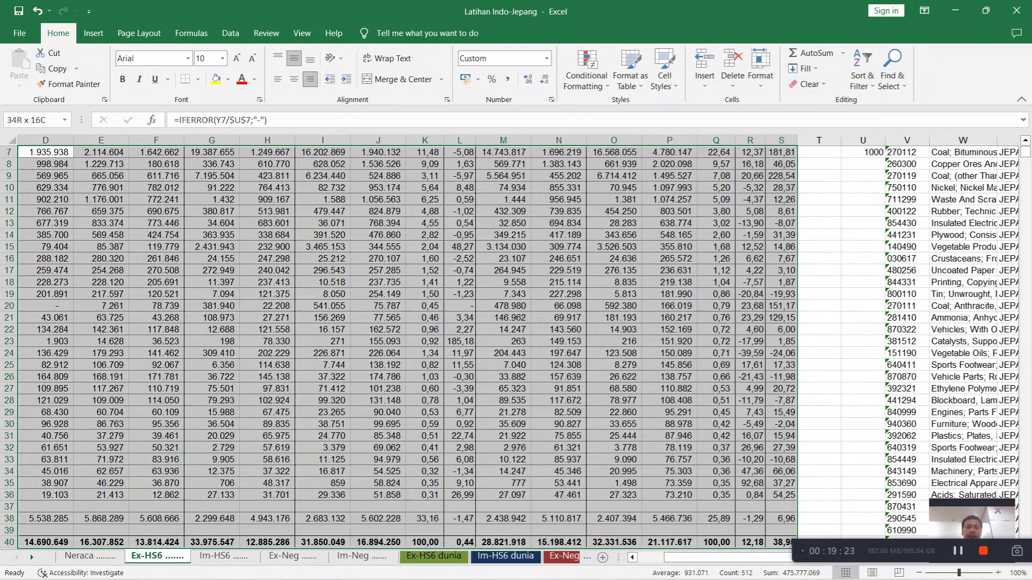
scroll(408, 344, up, 2)
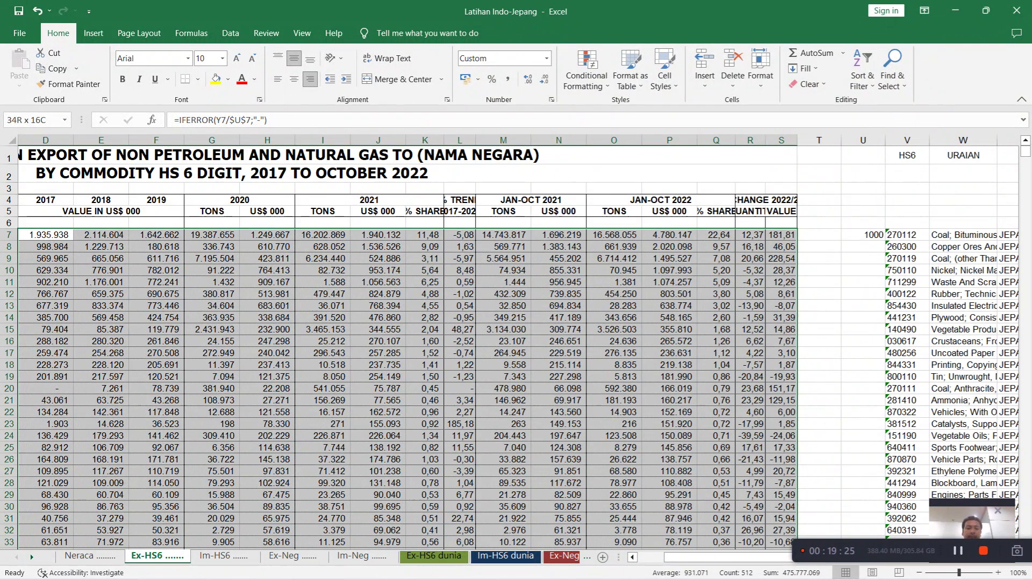
click(819, 353)
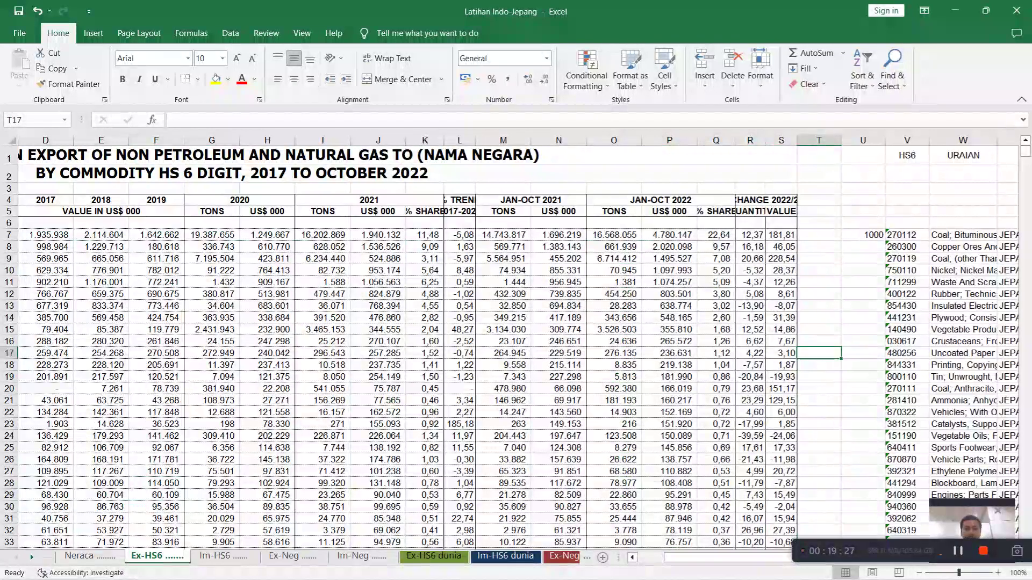
Step: Copy the entire Ex-HS6 sheet and paste it over itself as values to replace the formulas
click(503, 317)
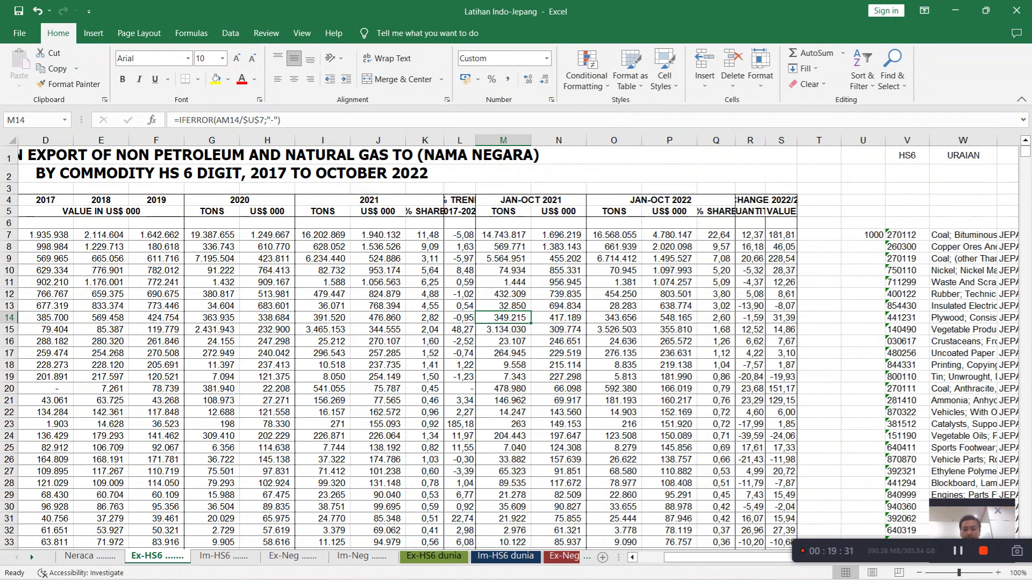
drag(715, 558, 697, 558)
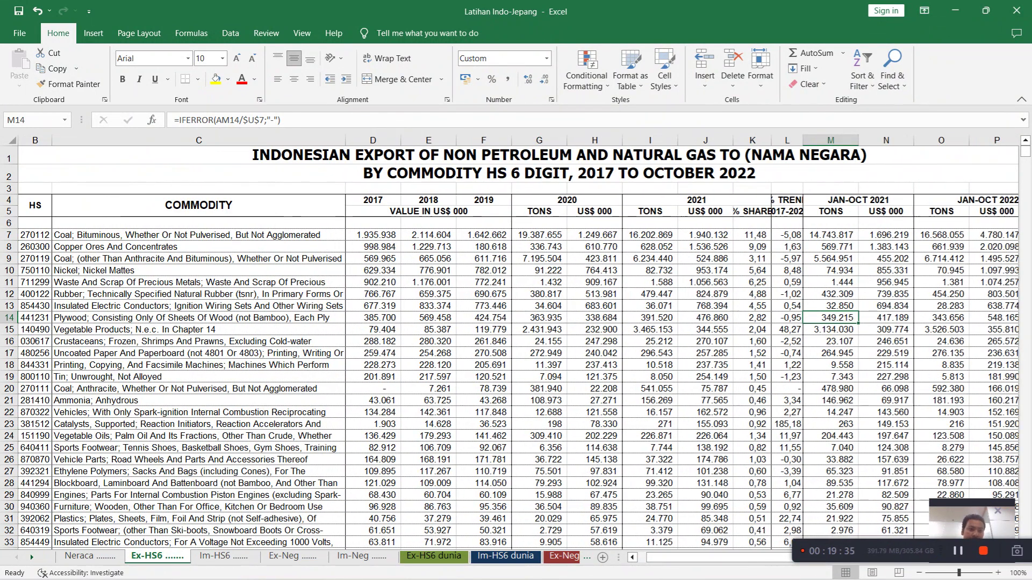
click(12, 140)
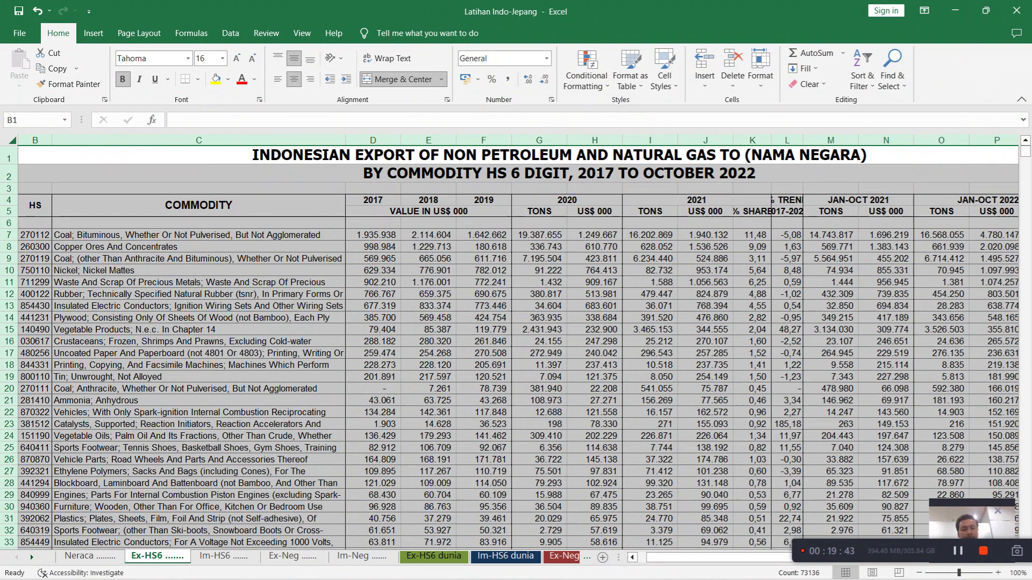
key(ctrl+c)
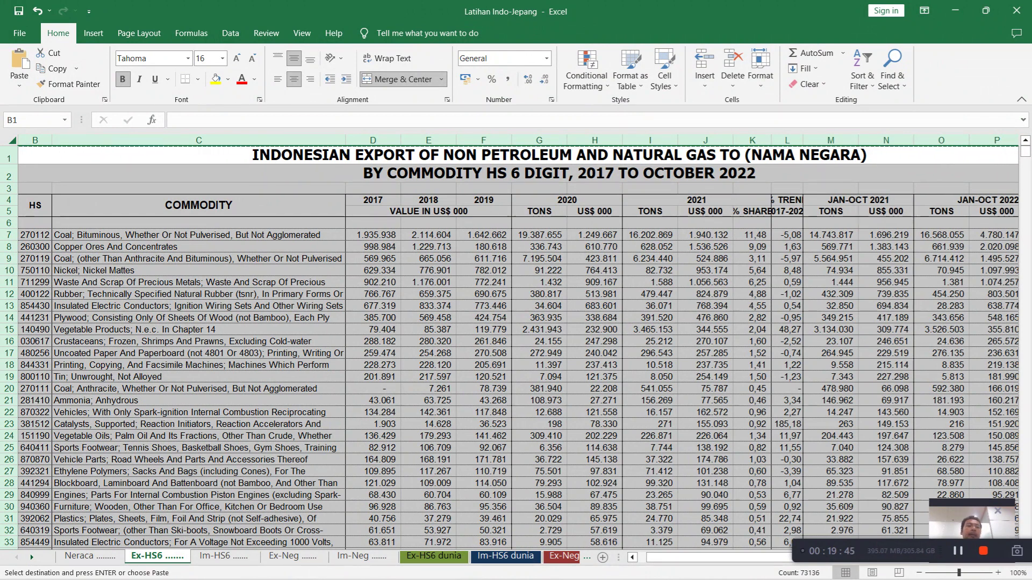
right_click(13, 141)
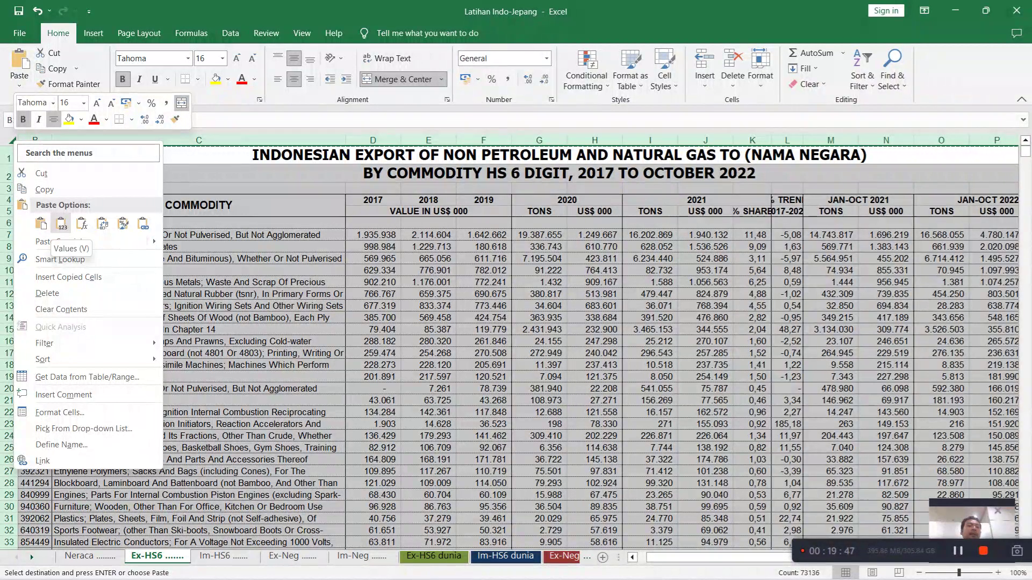
click(61, 223)
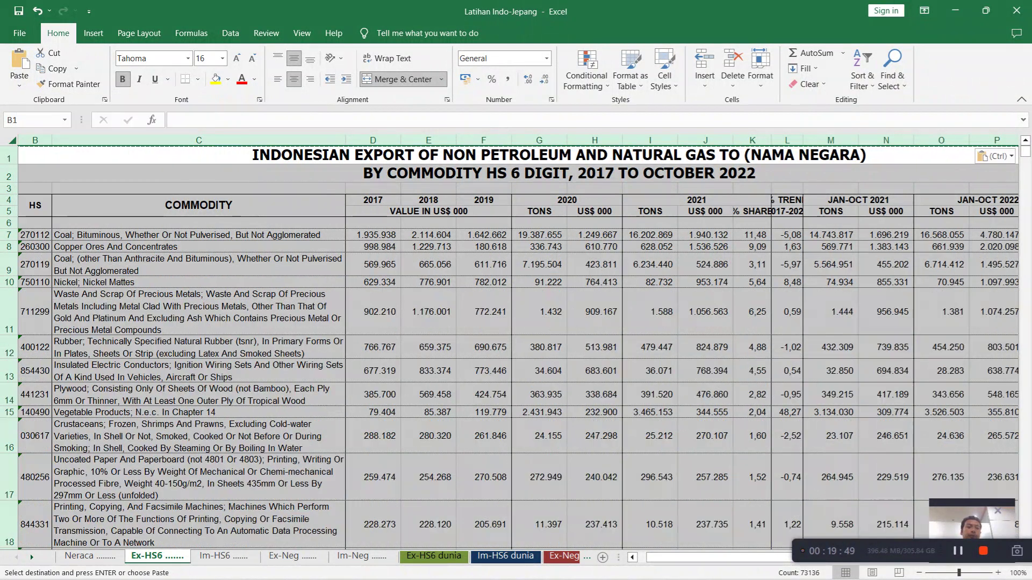
drag(688, 557, 754, 557)
click(282, 265)
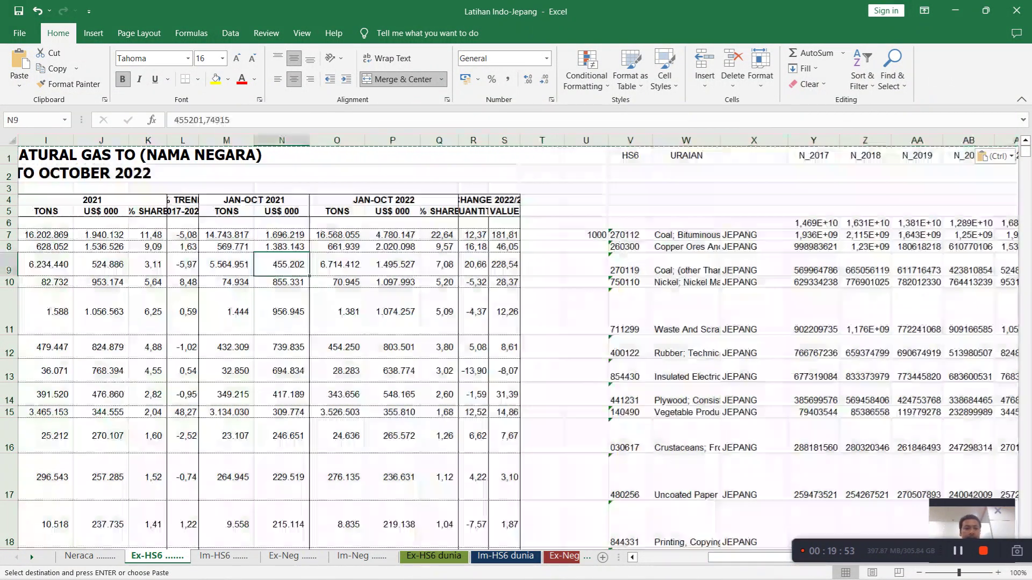
click(393, 246)
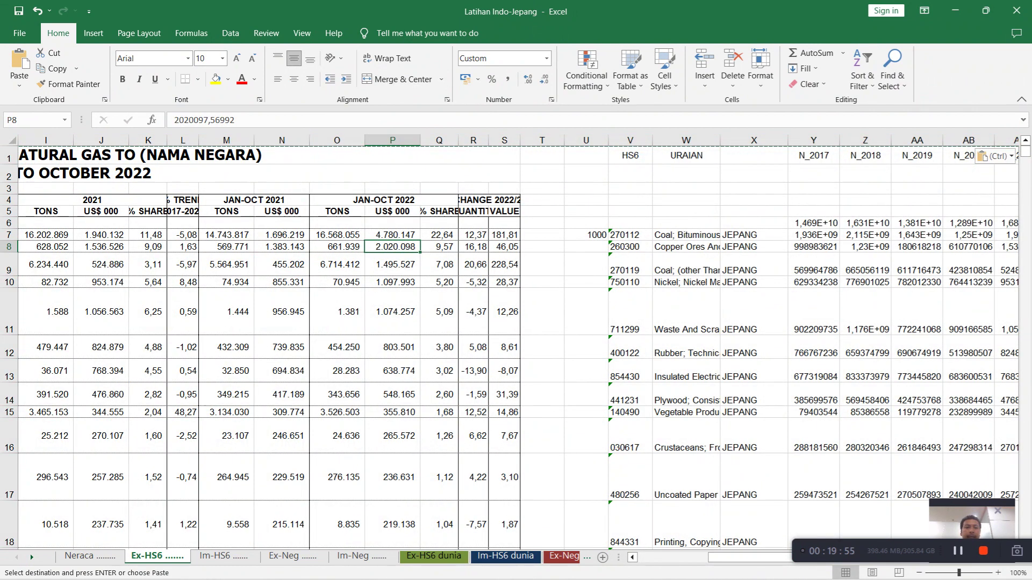
Step: Delete the helper data columns U through AP beside the export table
drag(586, 139, 927, 141)
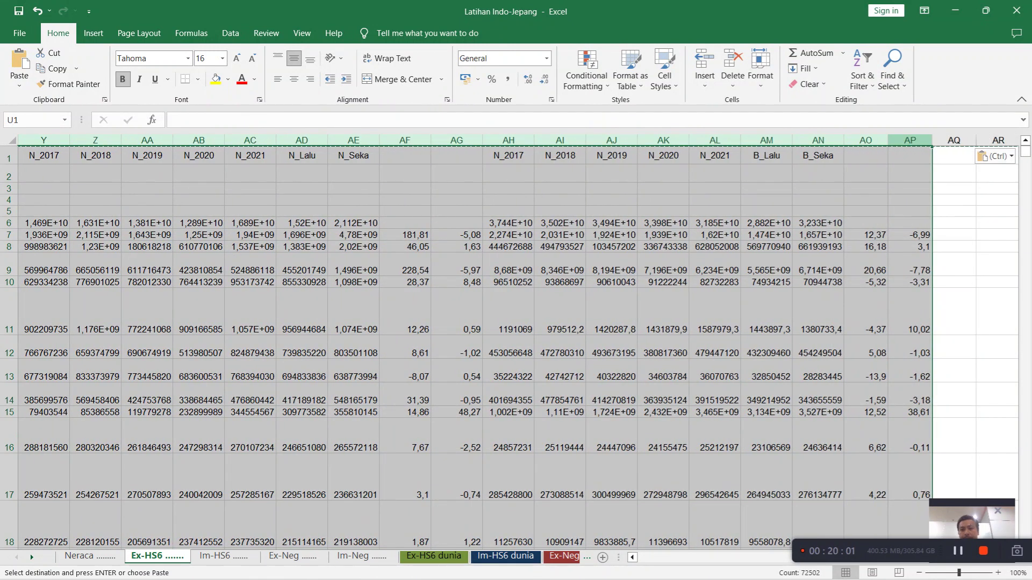
right_click(914, 141)
click(789, 274)
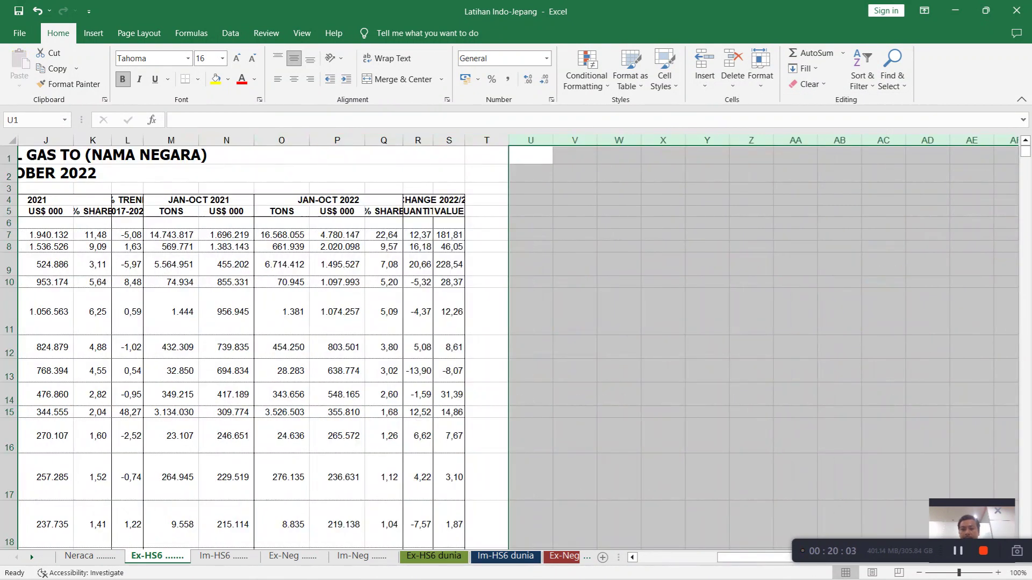
Step: Review the finished Ex-HS6 table from its headings down to the OTHER COMMODITIES and TOTAL rows
drag(752, 557, 672, 557)
scroll(516, 365, down, 5)
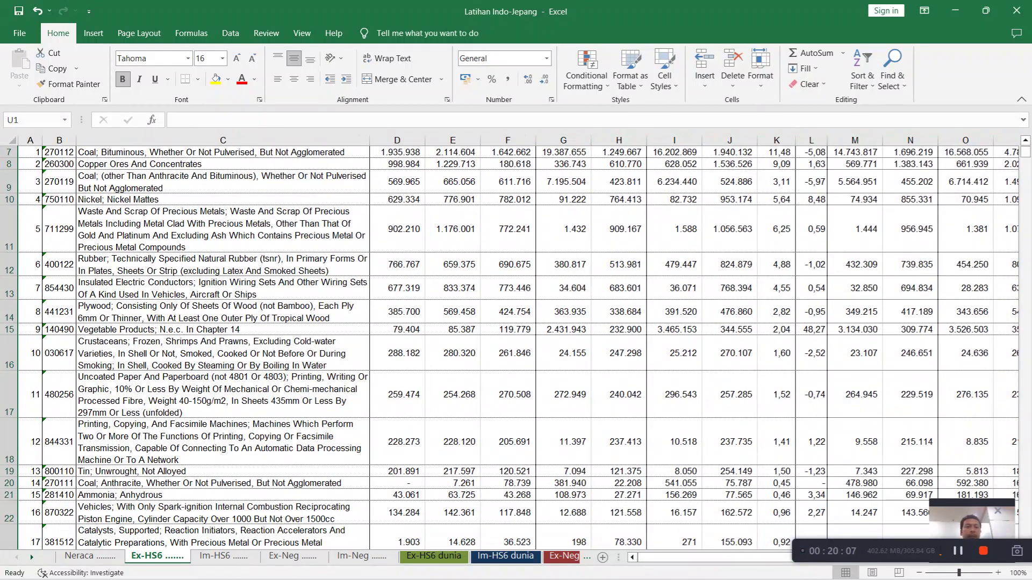
scroll(515, 365, down, 4)
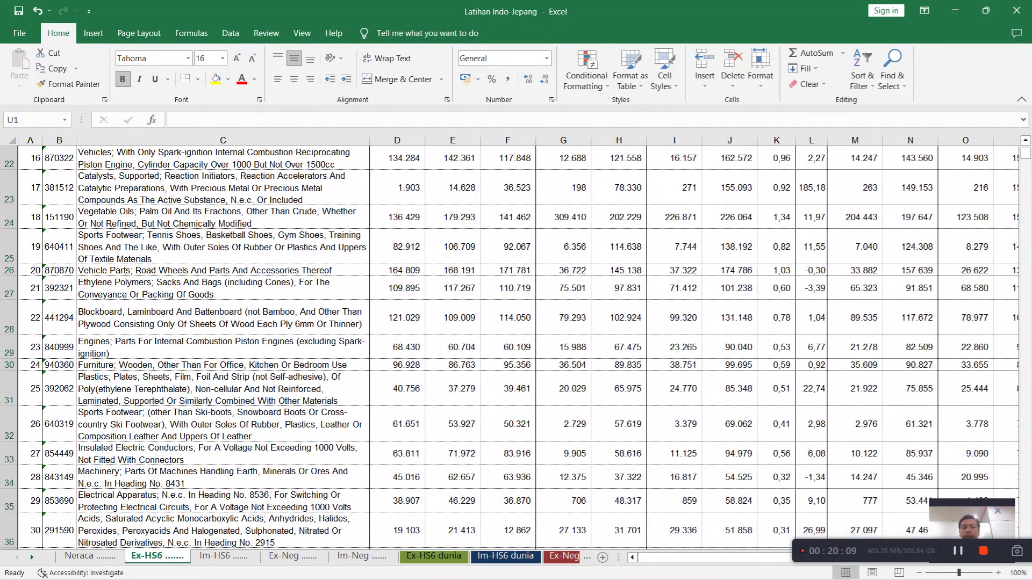
drag(693, 557, 711, 558)
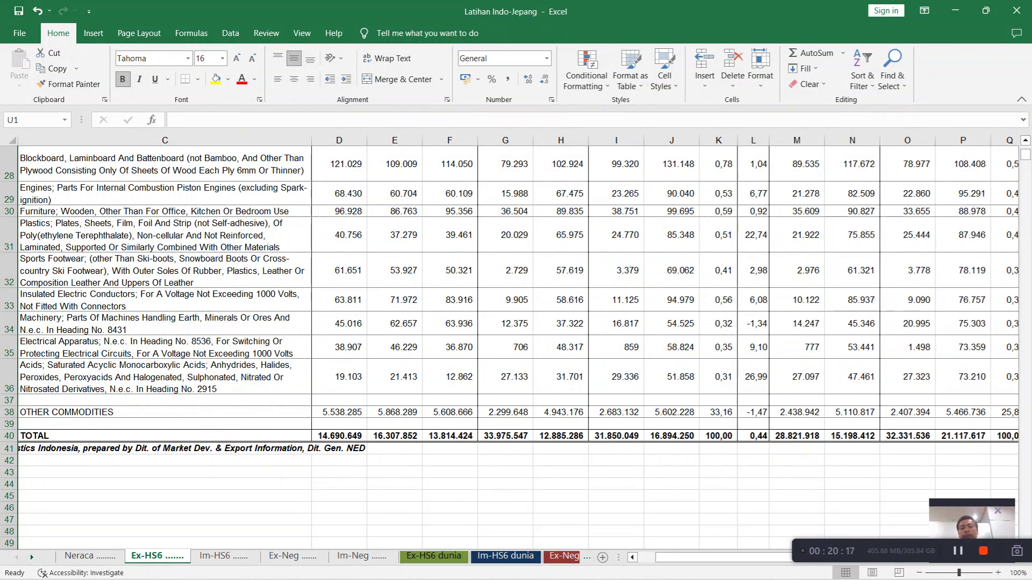
scroll(516, 322, up, 9)
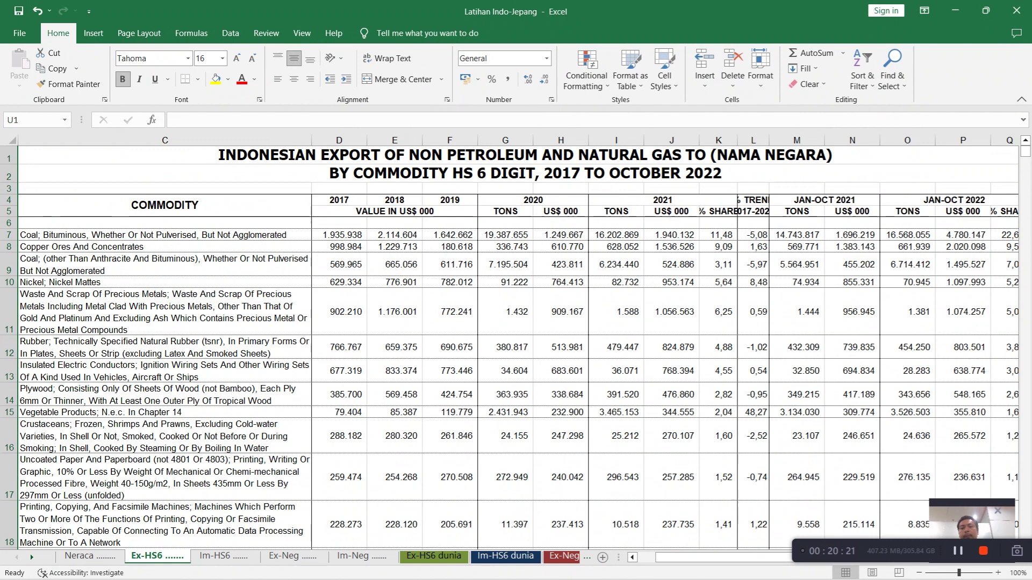
scroll(516, 322, down, 8)
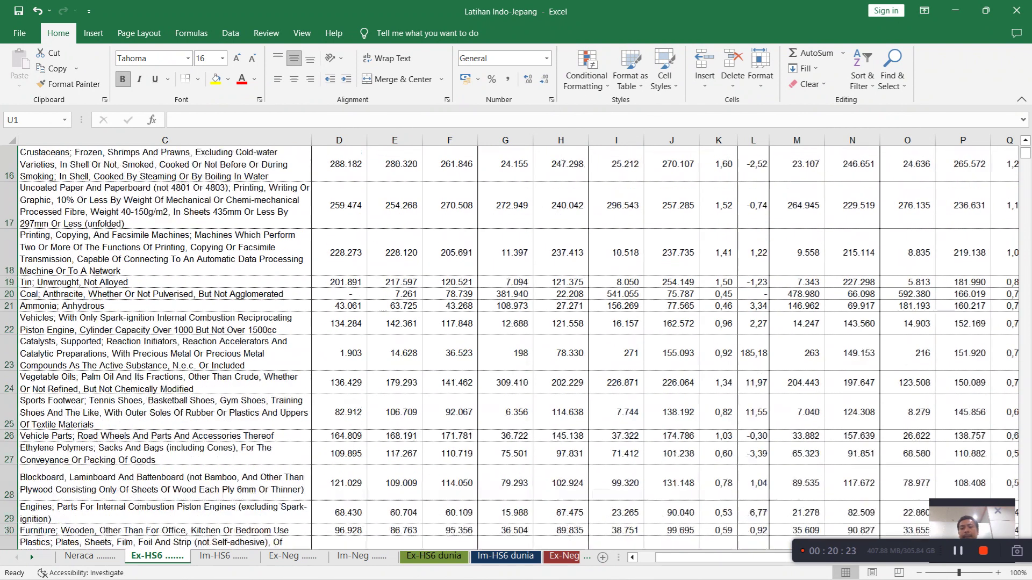
scroll(516, 323, down, 2)
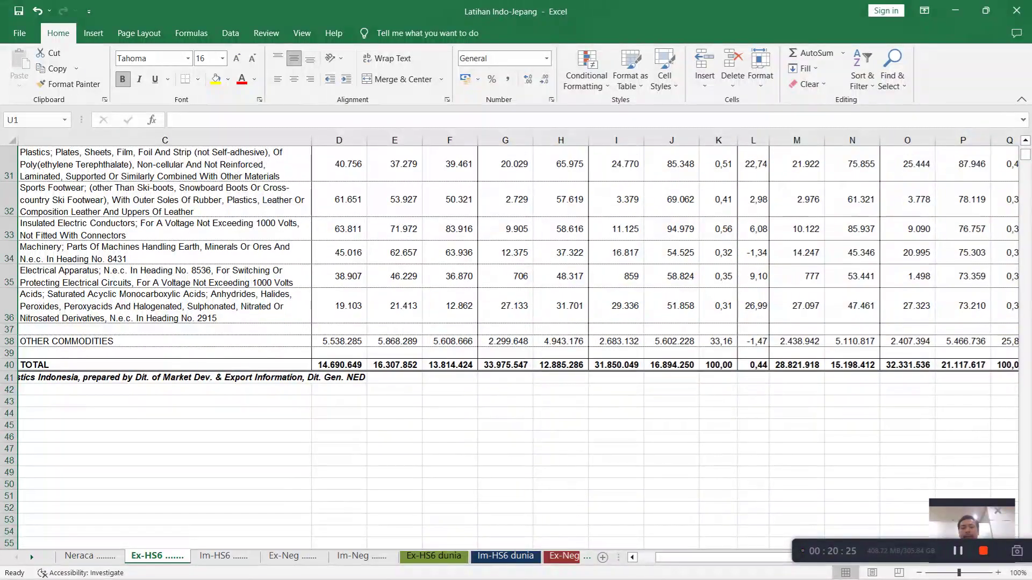
click(671, 365)
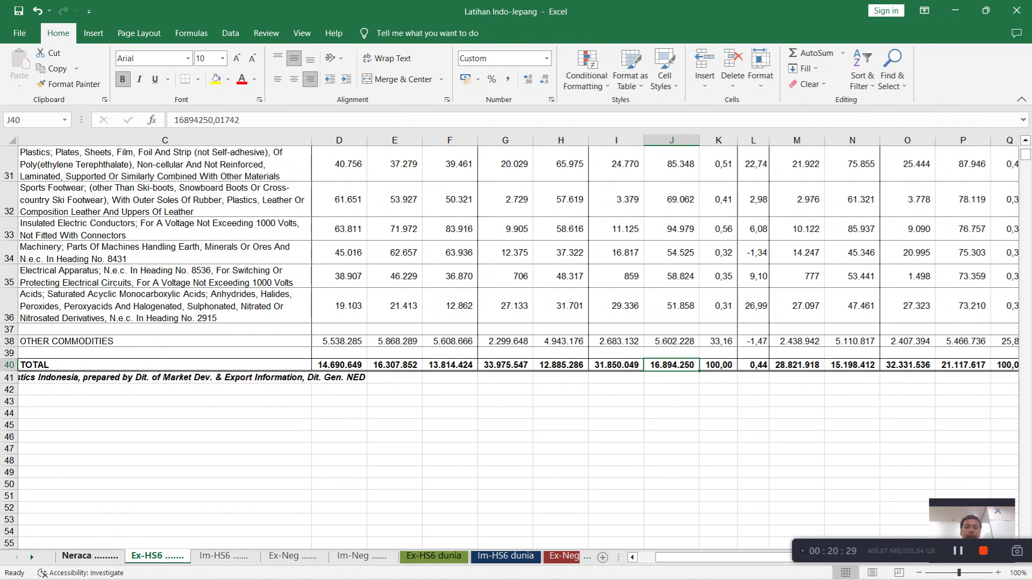
Step: Compare the non petroleum and natural gas export values on the Neraca sheet with the TOTAL row of the Ex-HS6 sheet
key(ctrl+Page_Up)
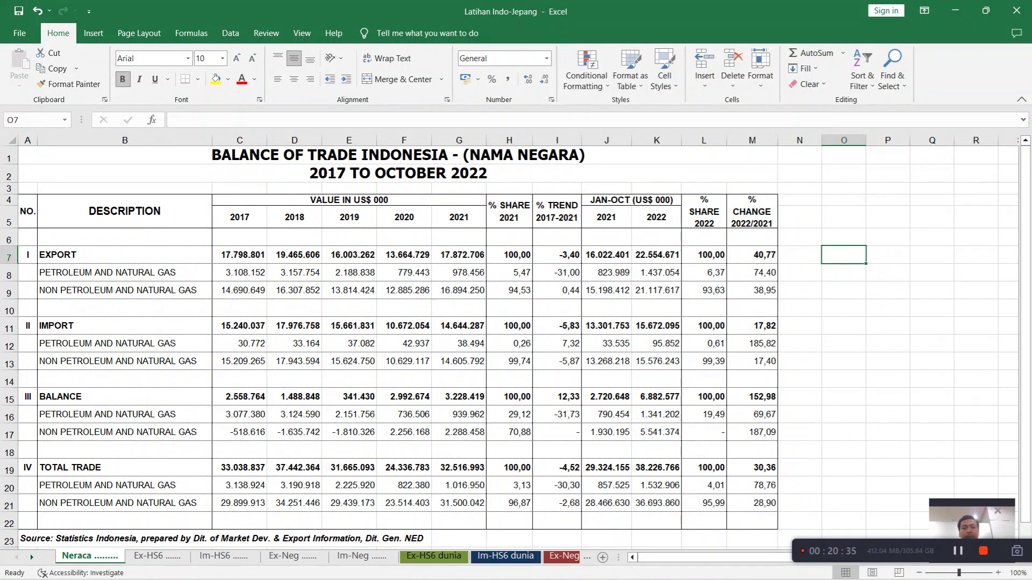
click(156, 556)
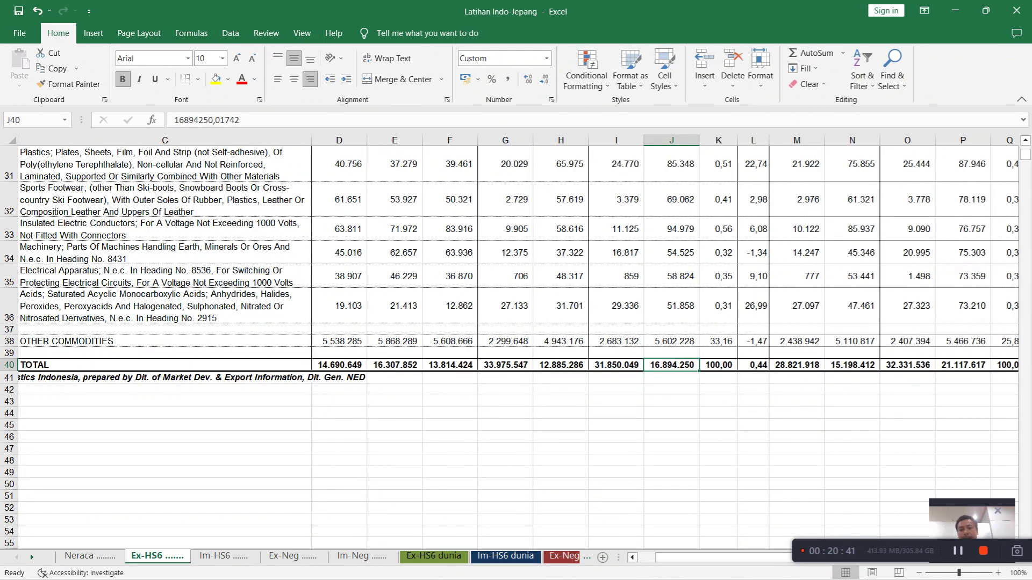
key(Right)
key(Right)
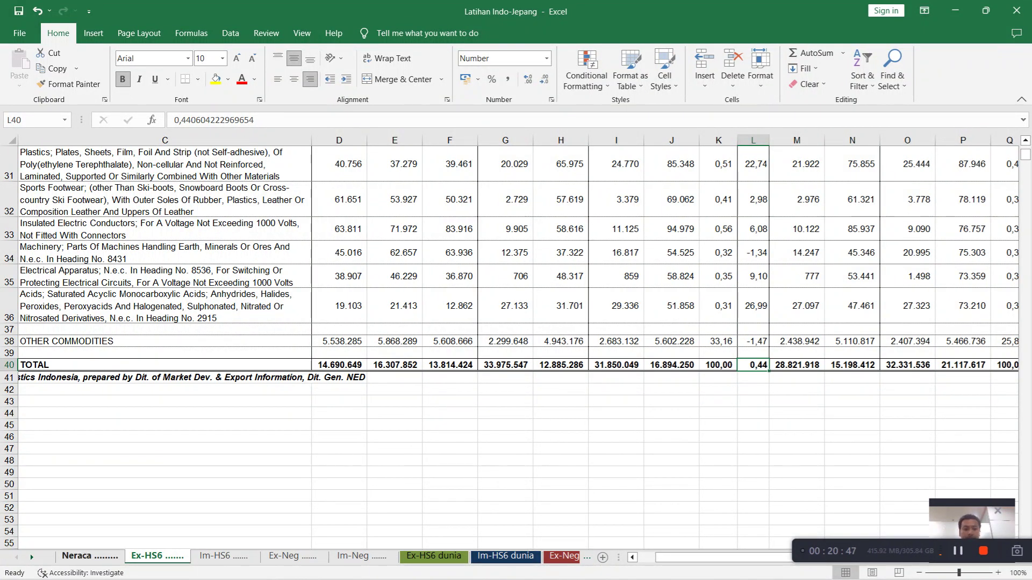
scroll(30, 554, up, 10)
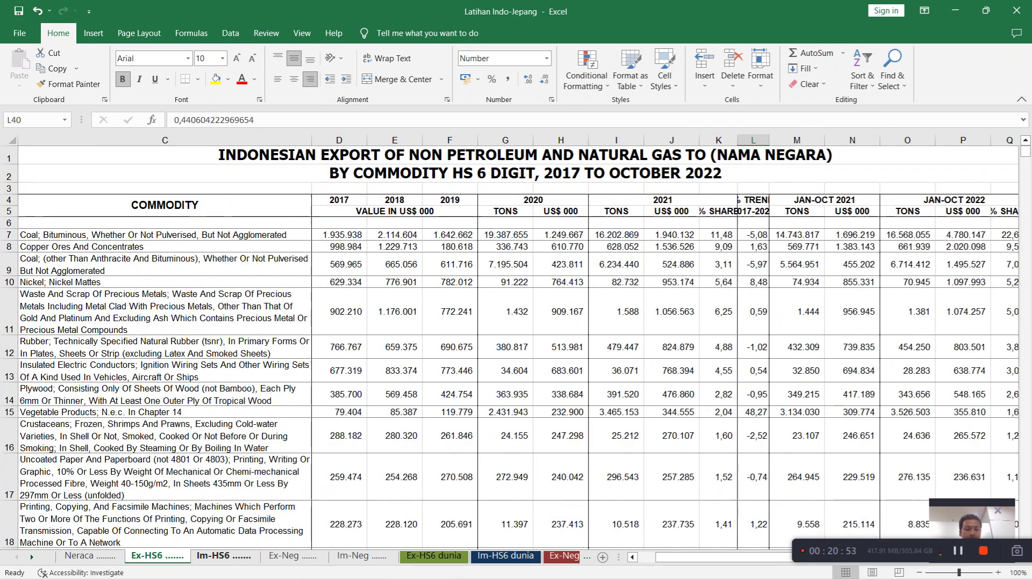
Step: Open the Im-HS6 sheet at its empty helper columns and switch to the SISTER search form in Chrome
click(223, 556)
drag(699, 558, 774, 558)
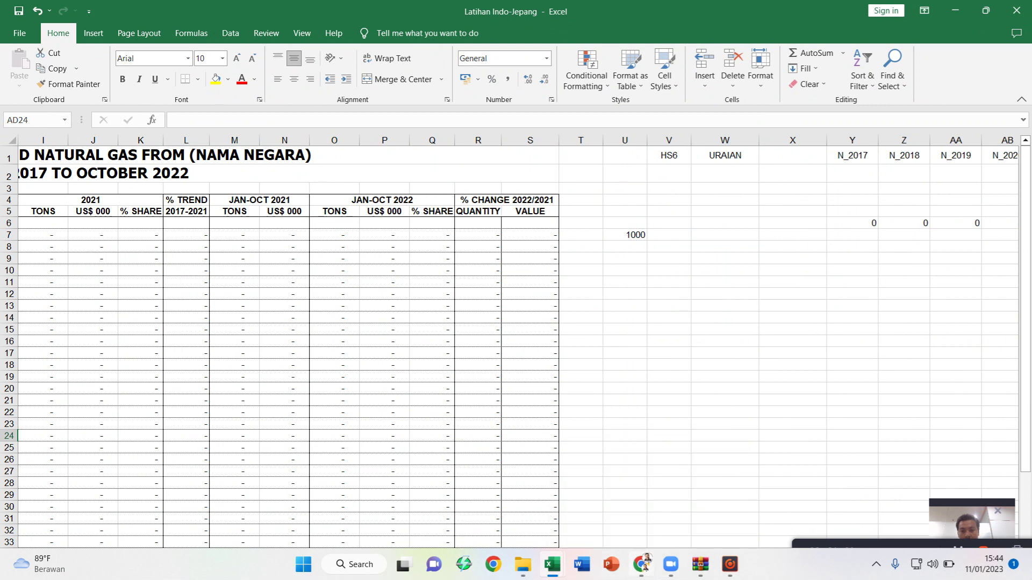
click(642, 564)
scroll(206, 183, up, 7)
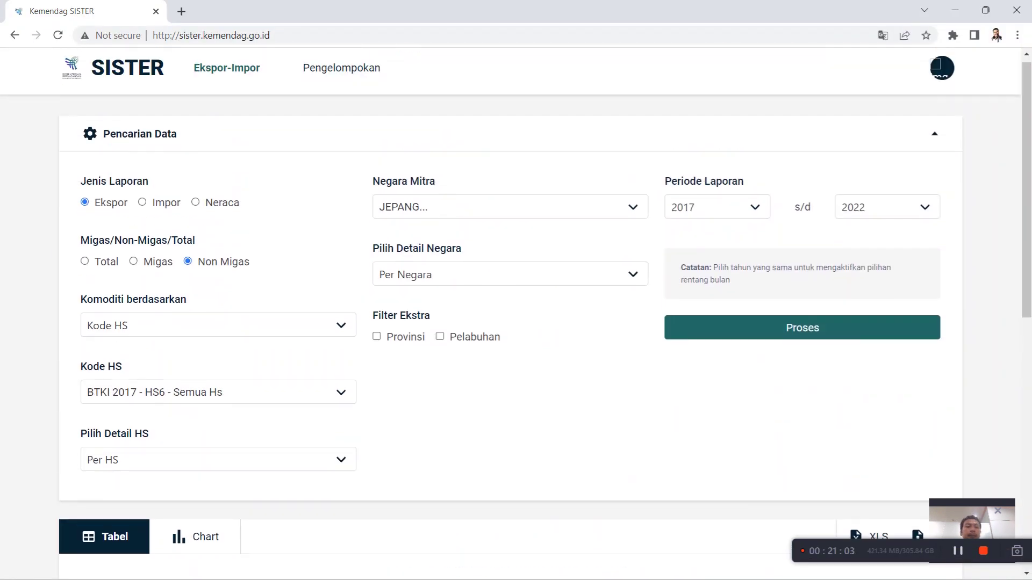
Step: Query the non-oil HS6 trade data for JEPANG with report type Impor and the period 2017 to 2022
click(142, 203)
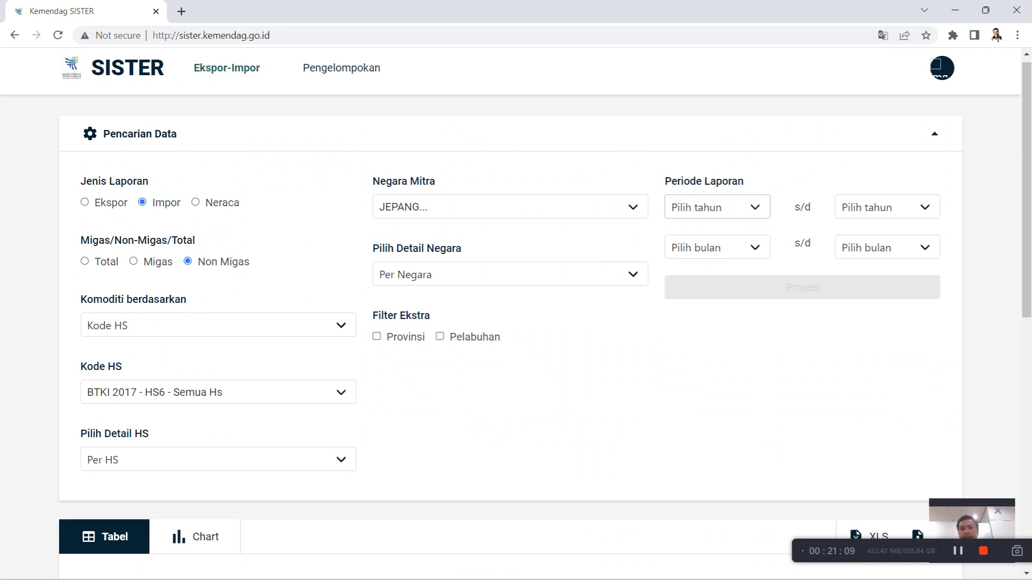
click(717, 207)
click(682, 317)
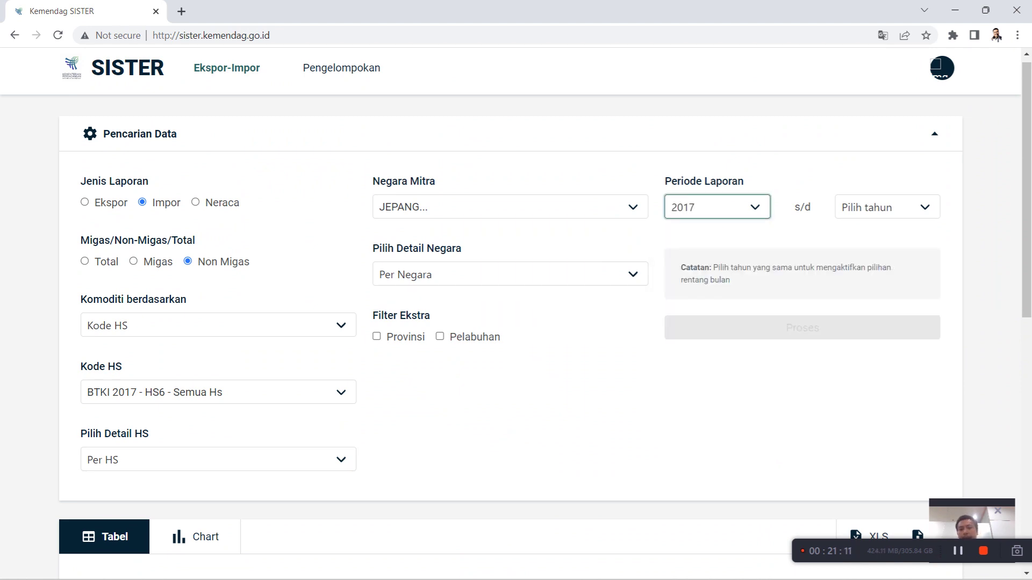
click(886, 207)
click(887, 392)
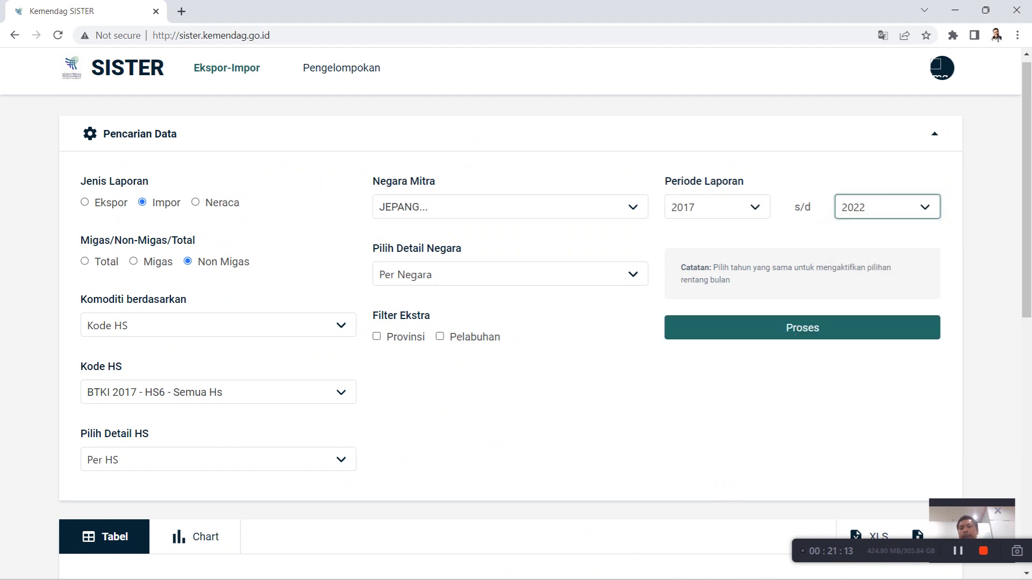
click(803, 328)
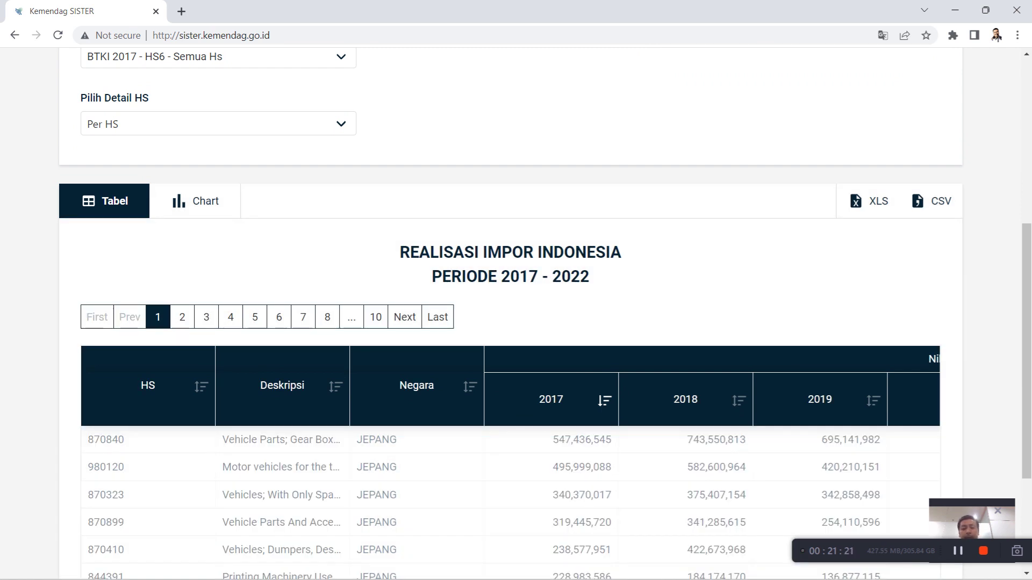
Step: Export the import results as XLS and enable editing in the downloaded report workbook
scroll(867, 134, down, 1)
click(867, 134)
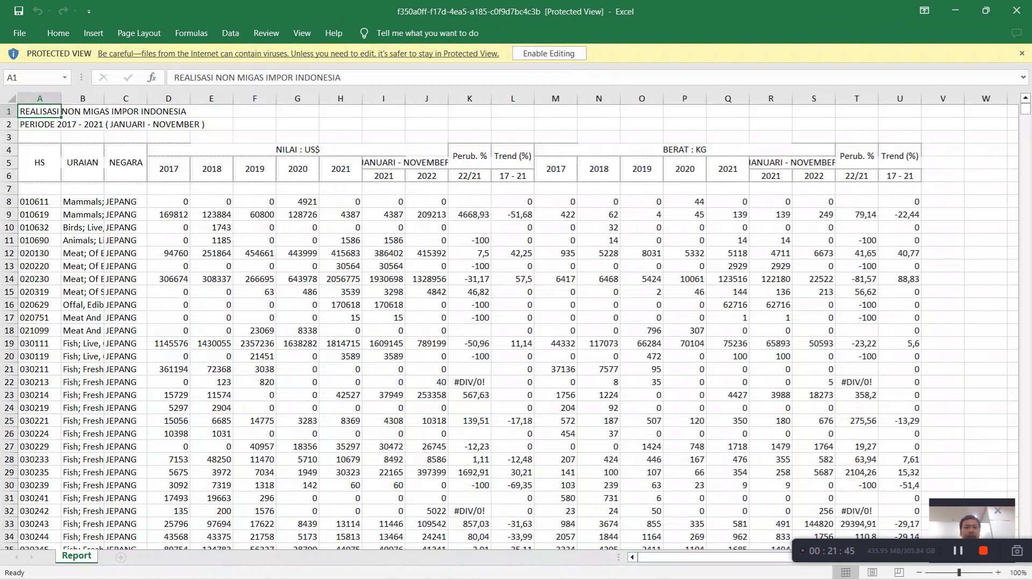
click(548, 53)
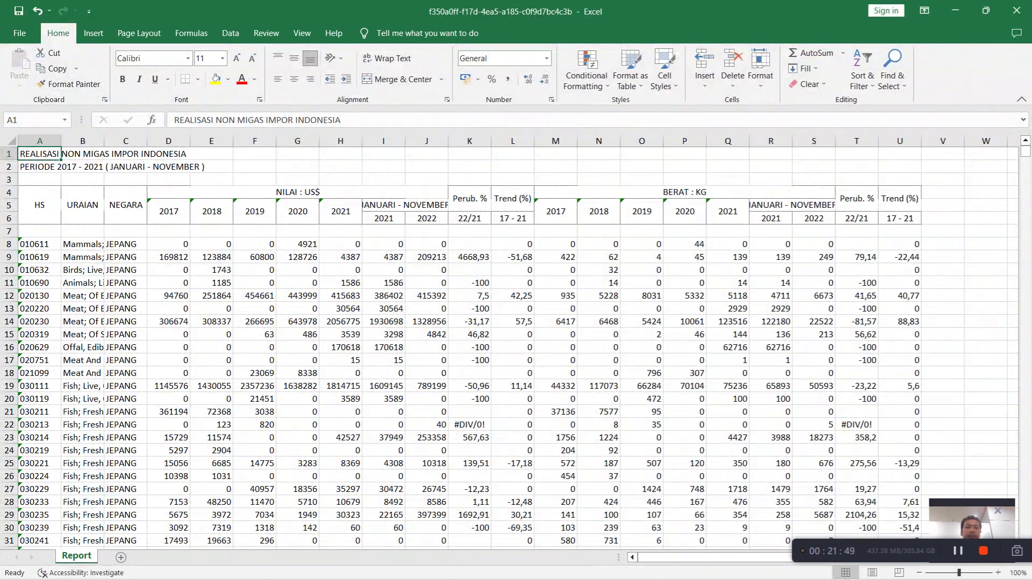
Step: Copy all the import data rows of the Report sheet, from cell A8 through column U down to row 4526
click(40, 244)
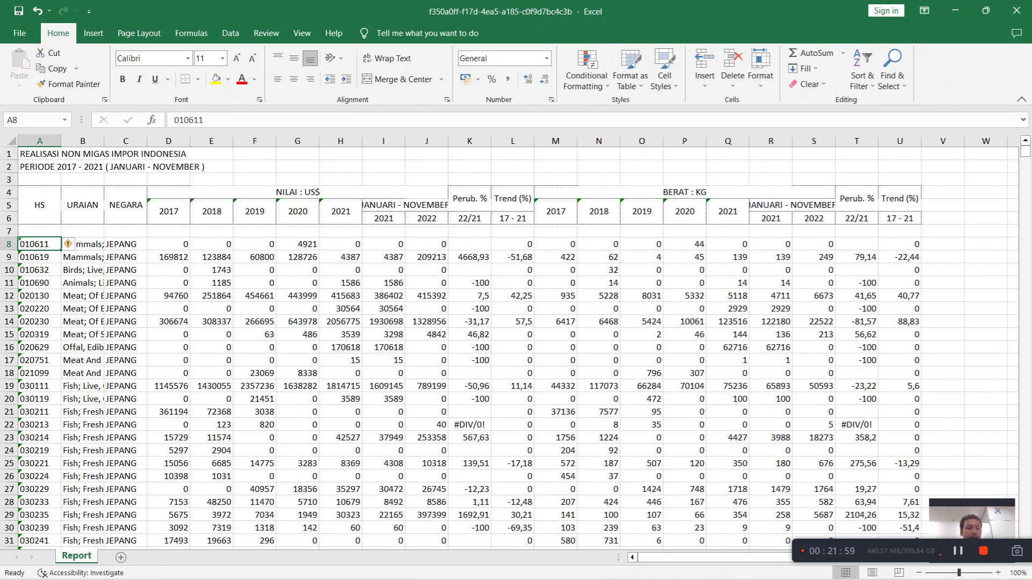
key(ctrl+shift+Right)
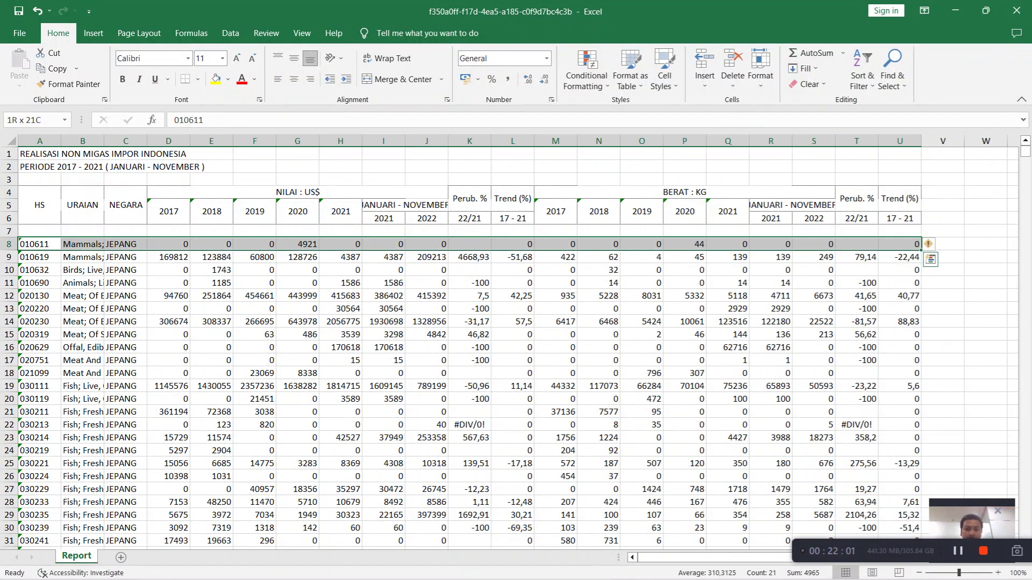
key(ctrl+shift+Down)
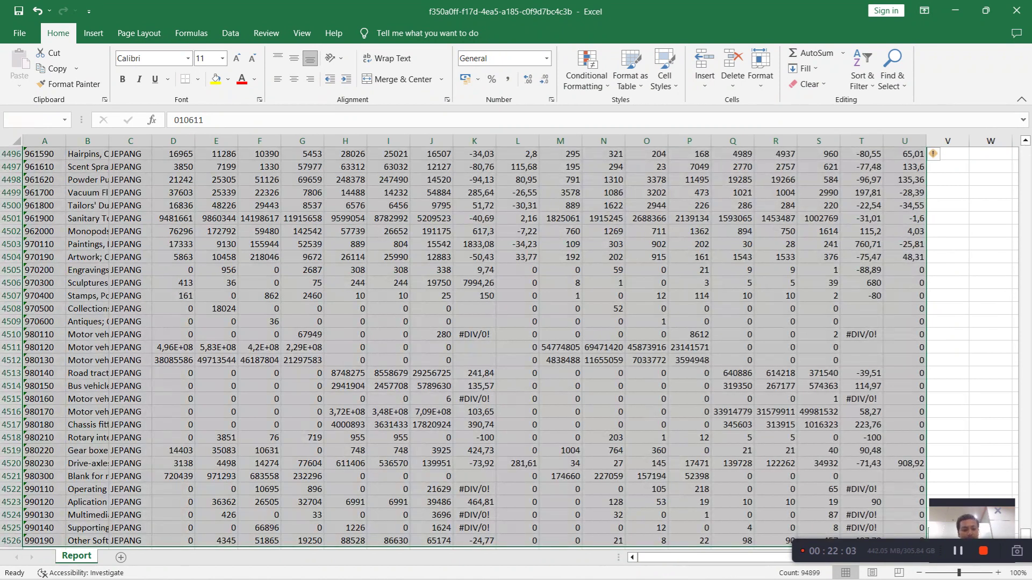
key(ctrl+c)
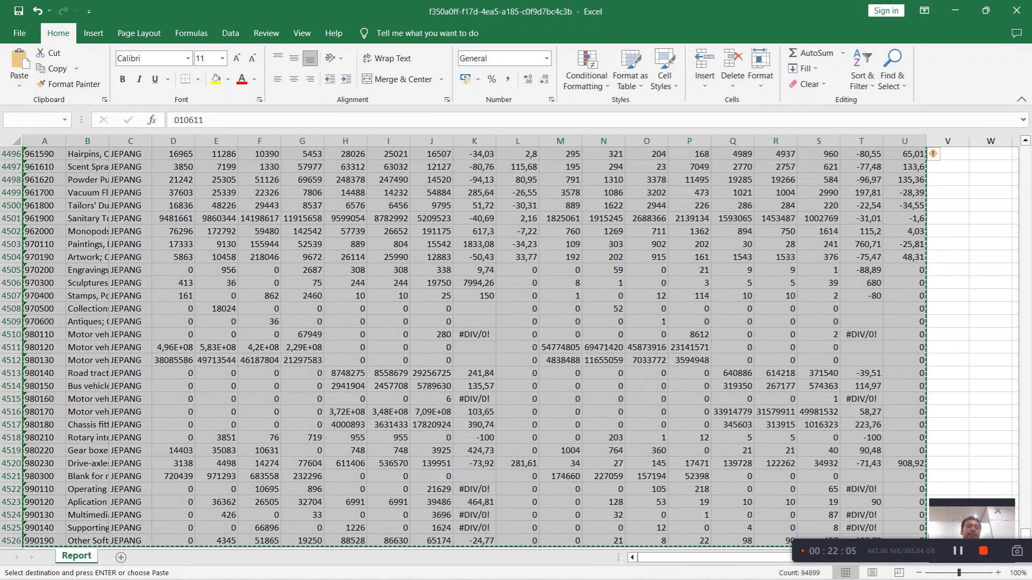
scroll(462, 343, down, 2)
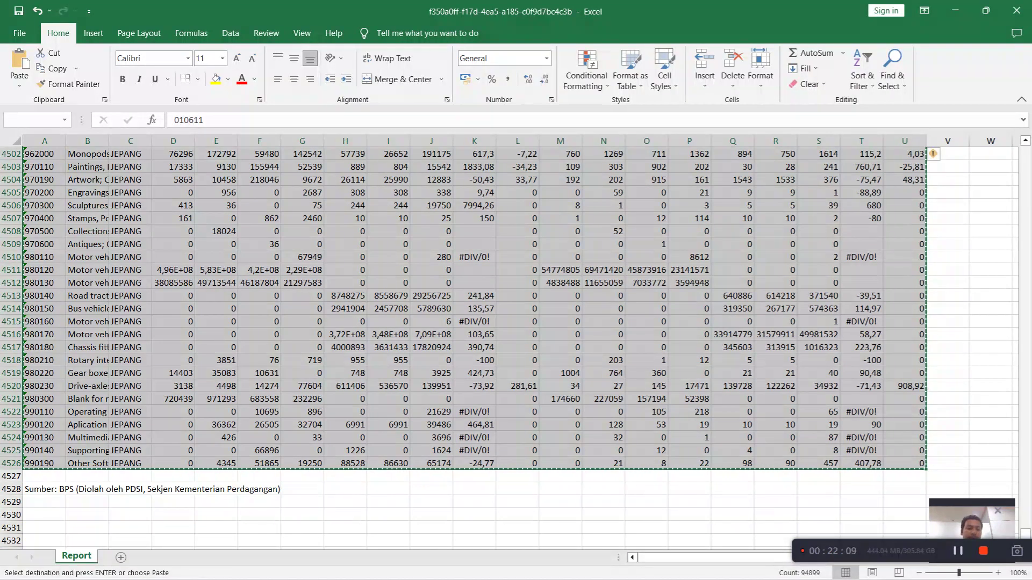
Step: Switch to the Latihan Indo-Jepang workbook and paste the copied import data at cell V7 of the Im-HS6 sheet
mouse_move(552, 579)
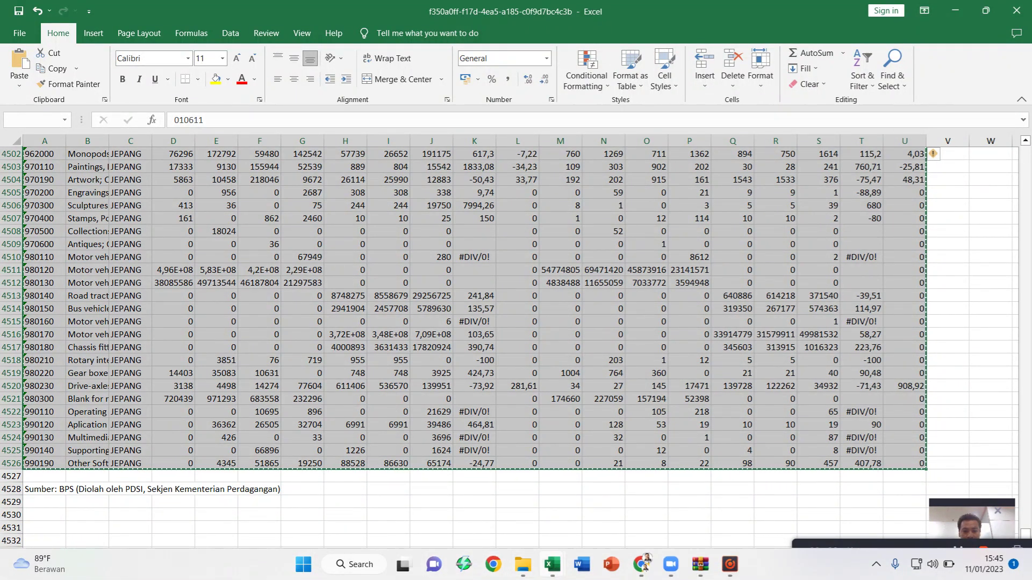
click(334, 494)
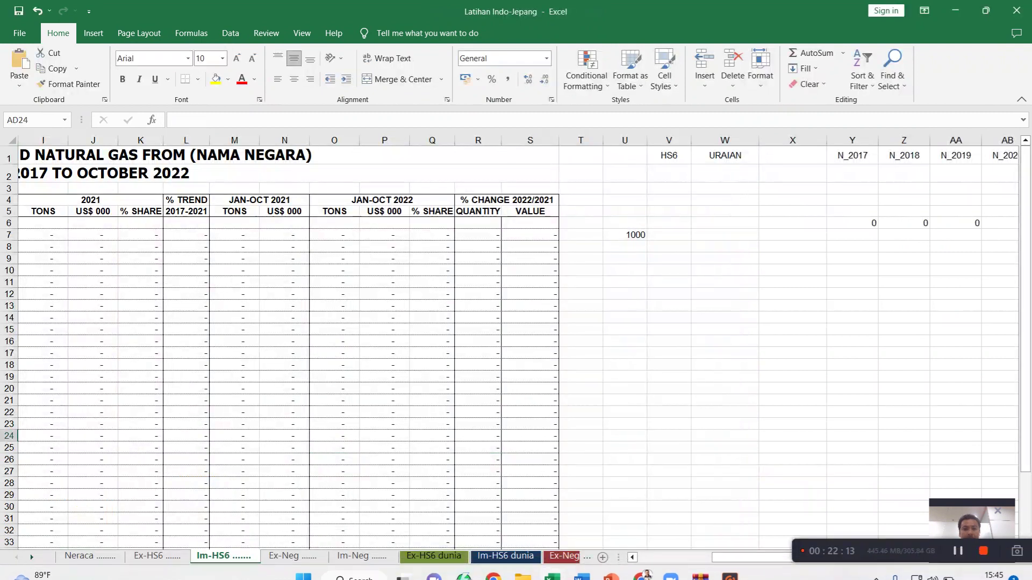
click(669, 234)
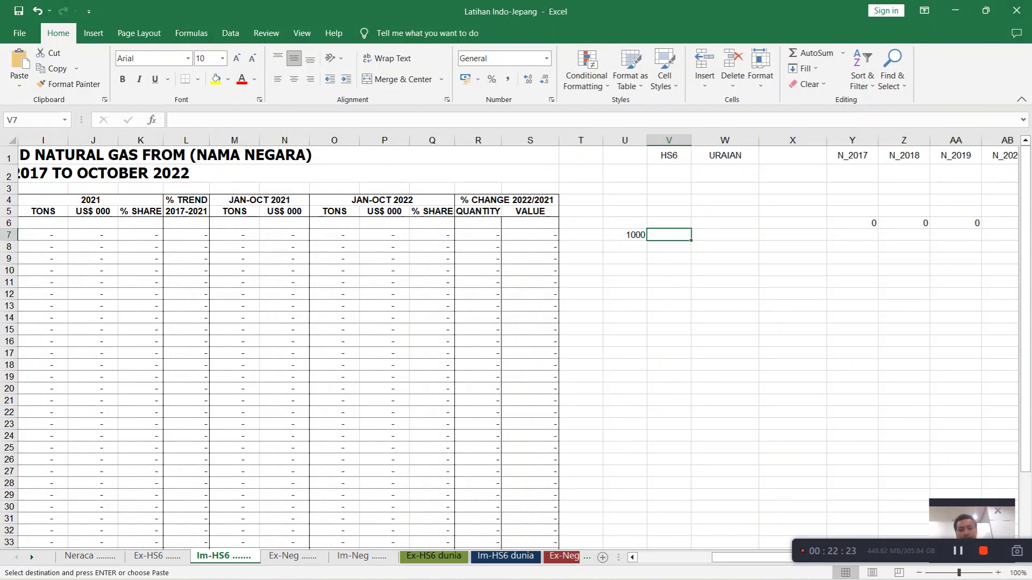
key(ctrl+v)
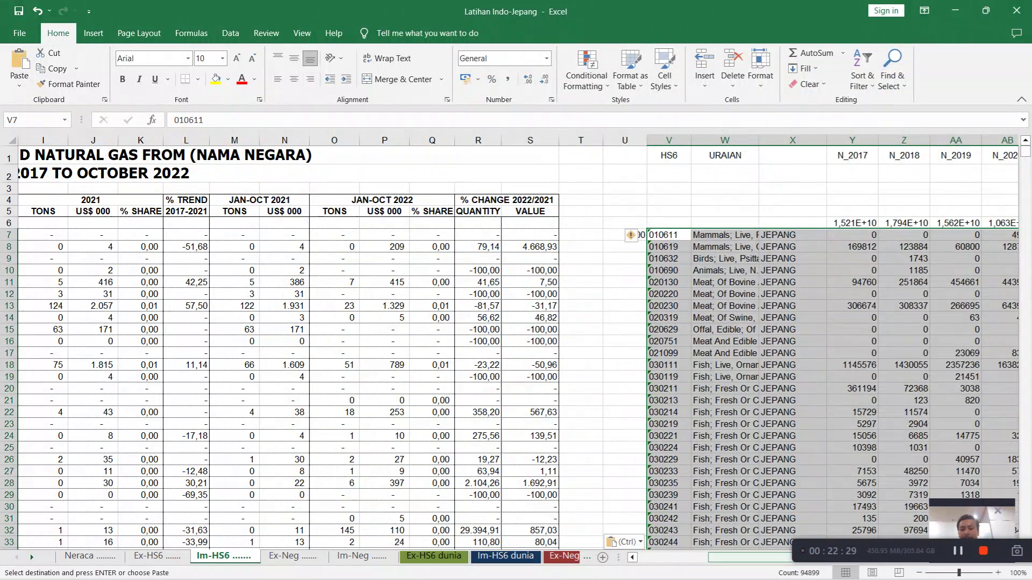
Step: Sort the pasted import data, treated as having no header row, by column AE from largest to smallest
scroll(369, 150, right, 4)
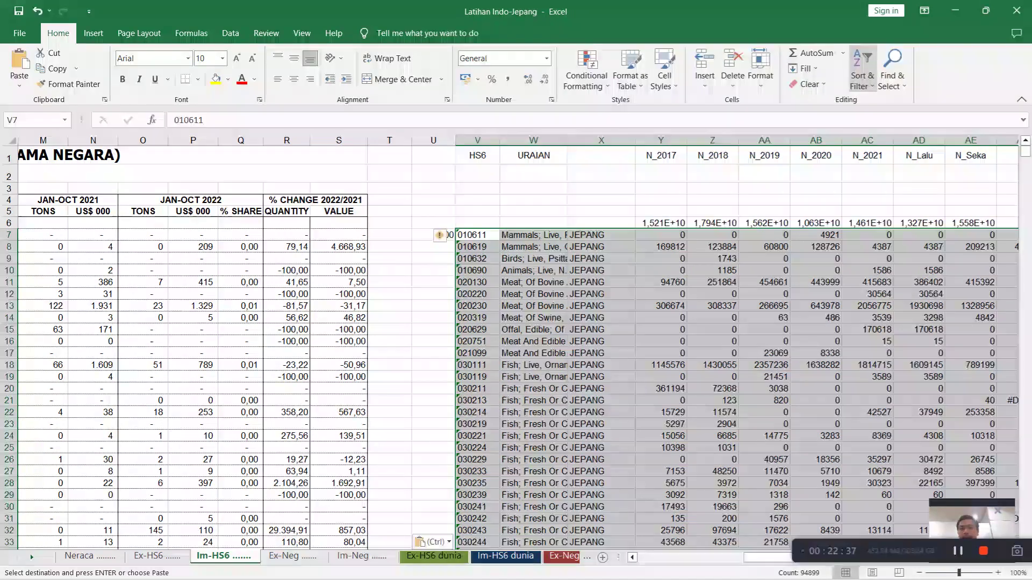
click(863, 69)
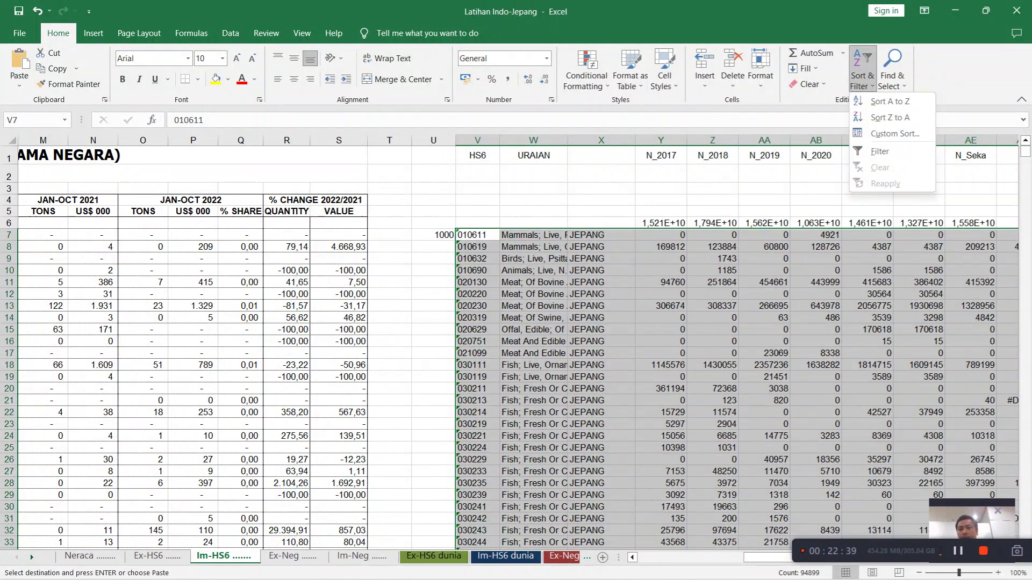
click(894, 133)
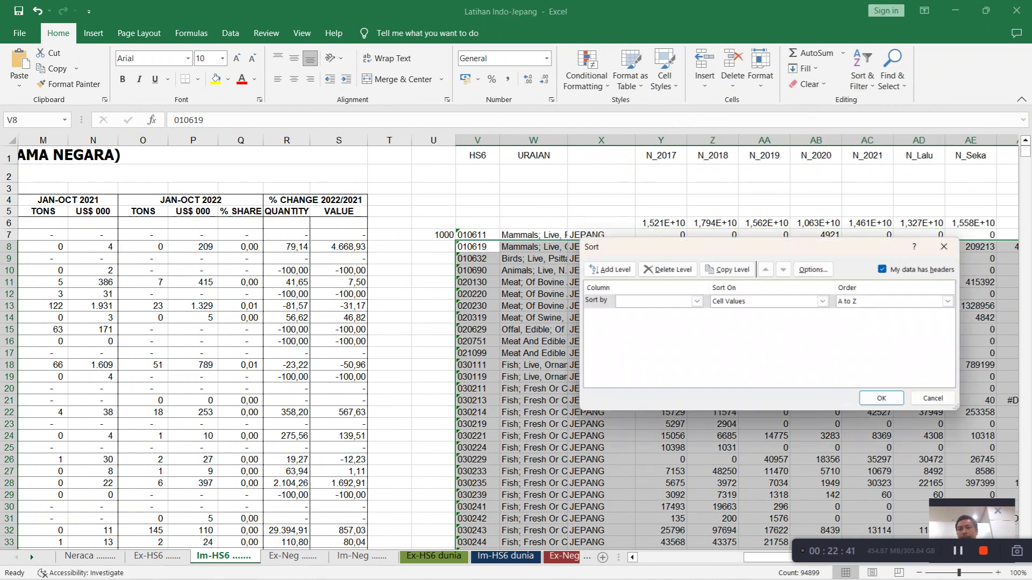
click(695, 301)
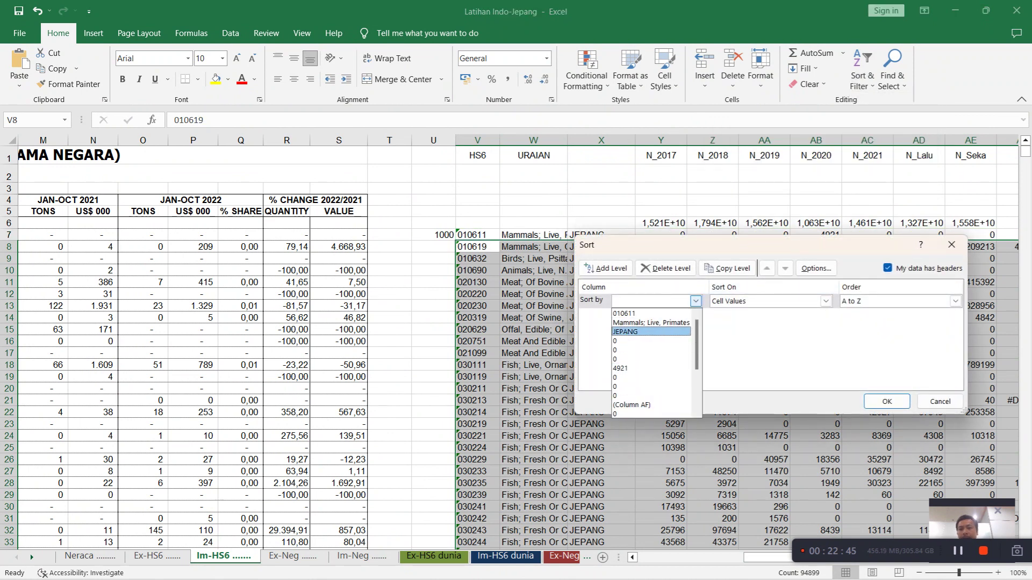
key(Escape)
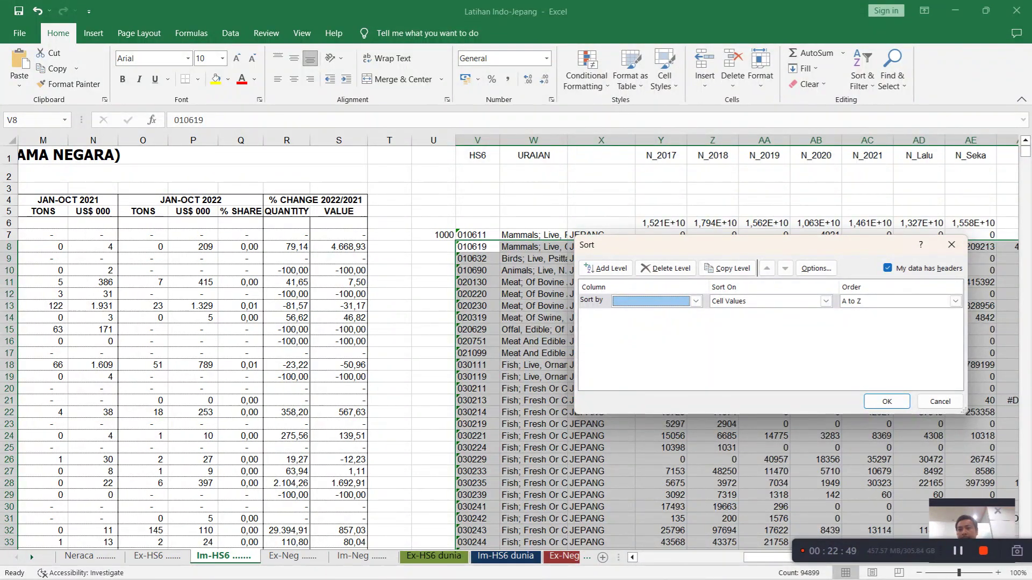
click(888, 268)
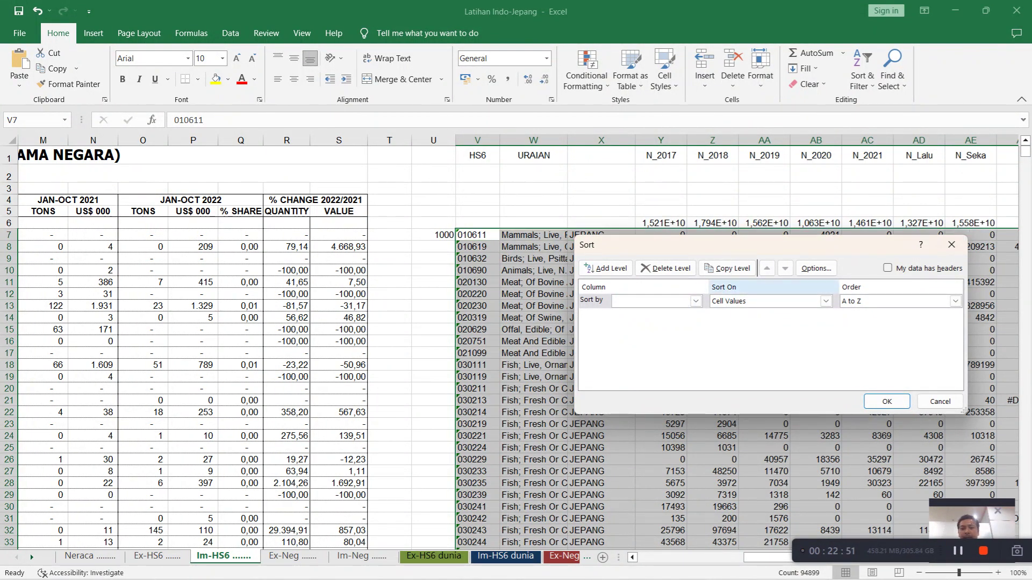
click(695, 301)
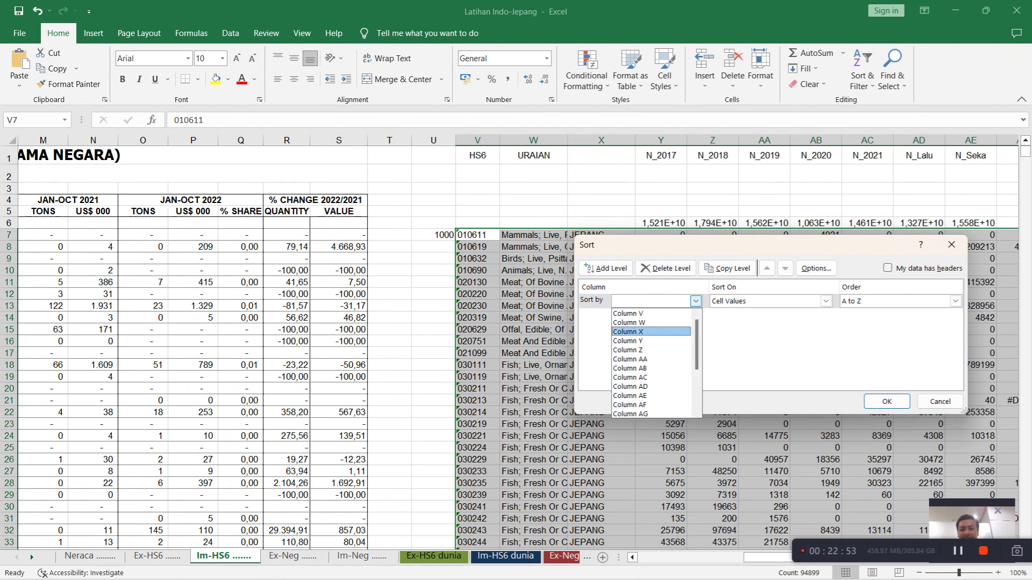
click(639, 396)
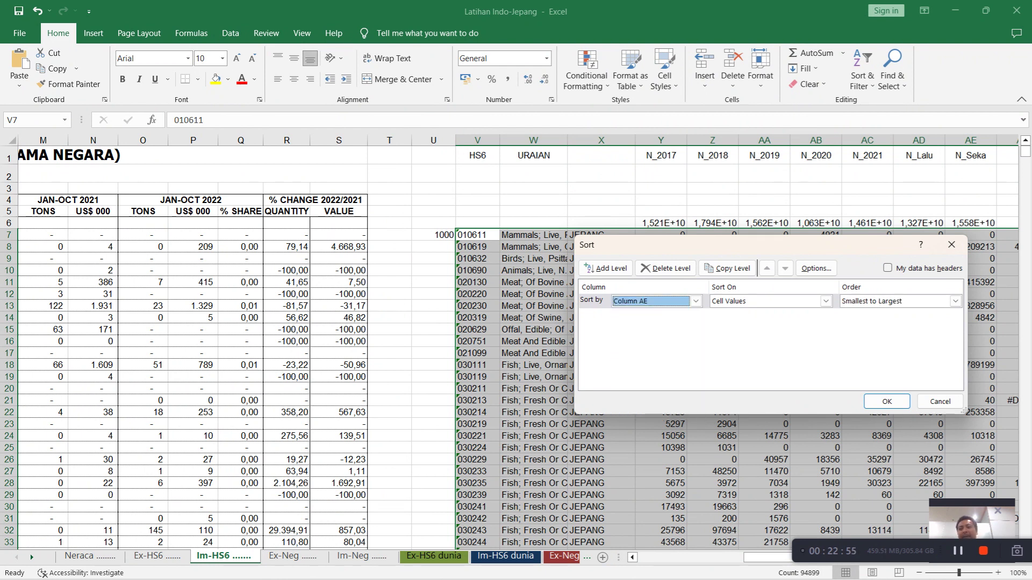
click(954, 300)
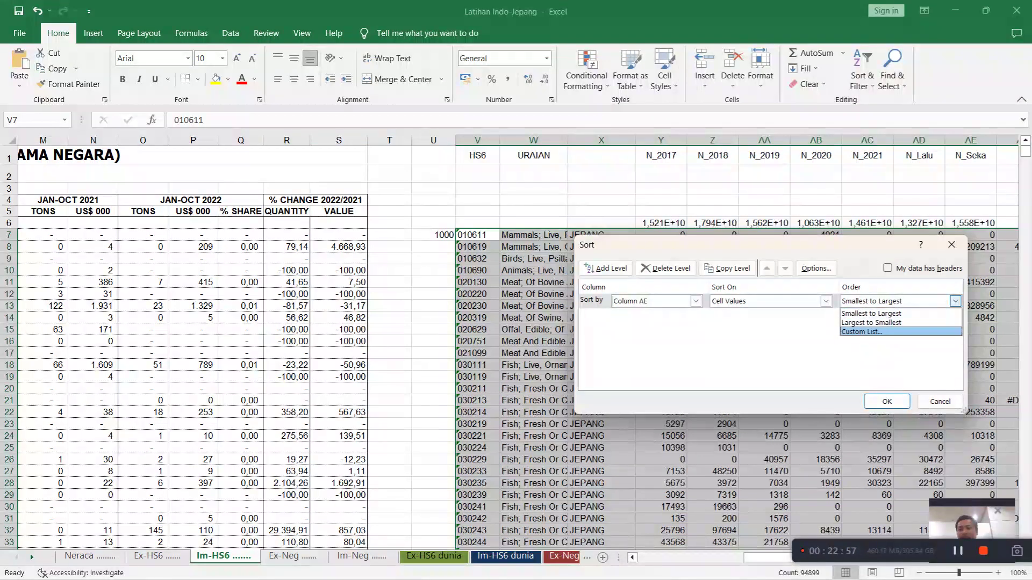
click(870, 322)
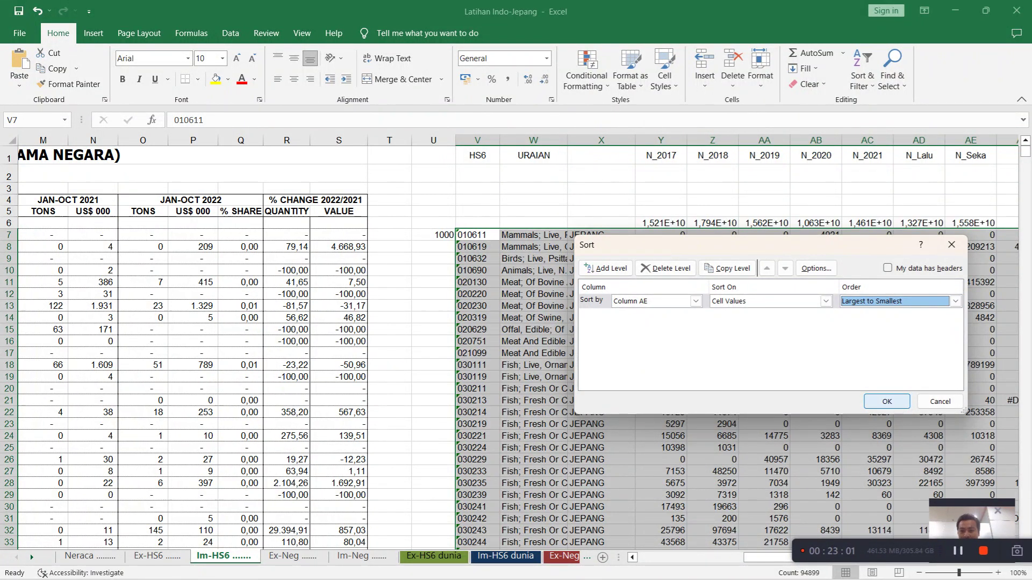
click(887, 402)
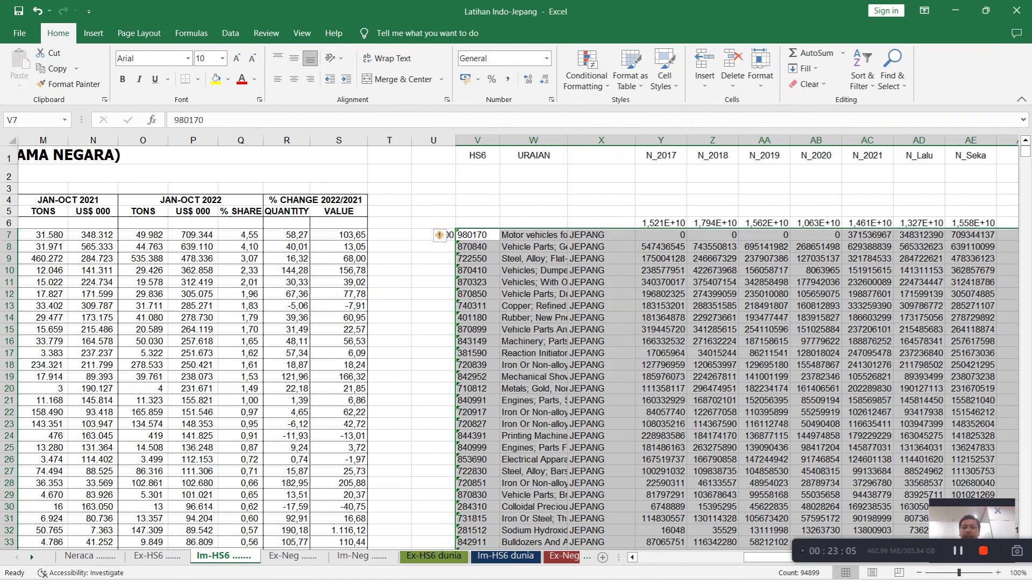
Step: Convert all formulas on the Im-HS6 sheet to static values by copying the whole sheet and pasting it in place as values
drag(769, 558, 656, 558)
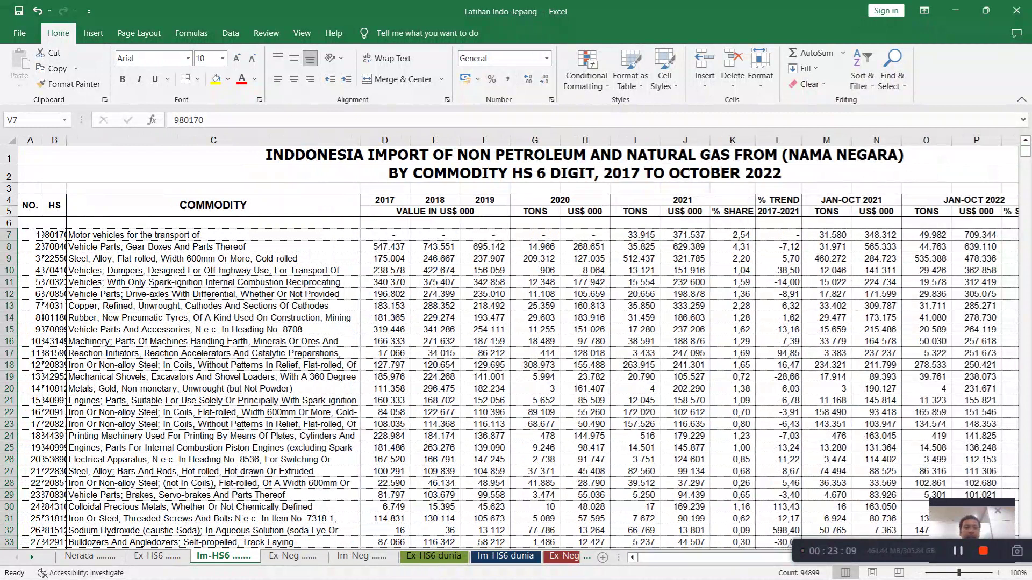
click(826, 235)
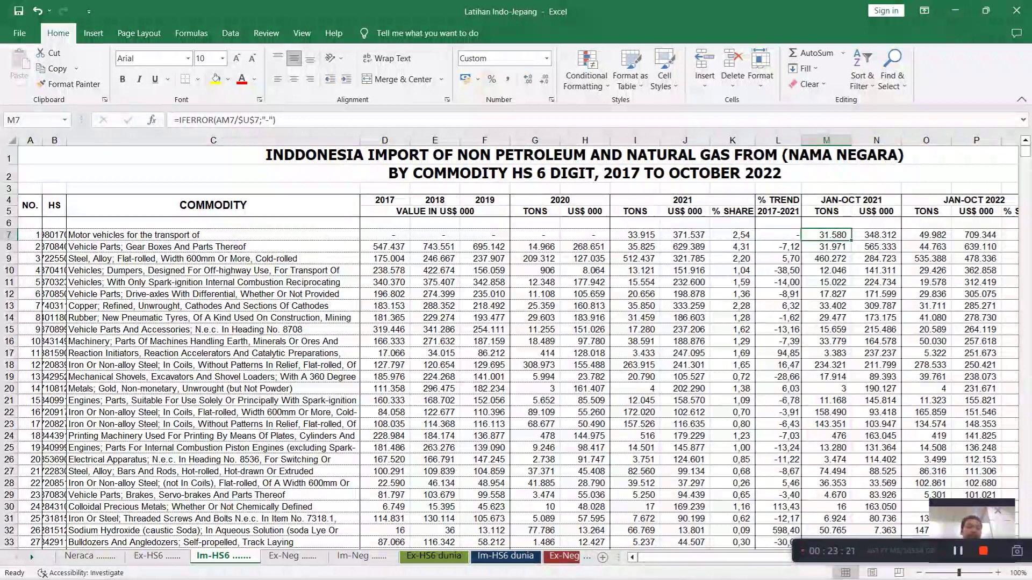
key(ctrl+Home)
key(ctrl+a)
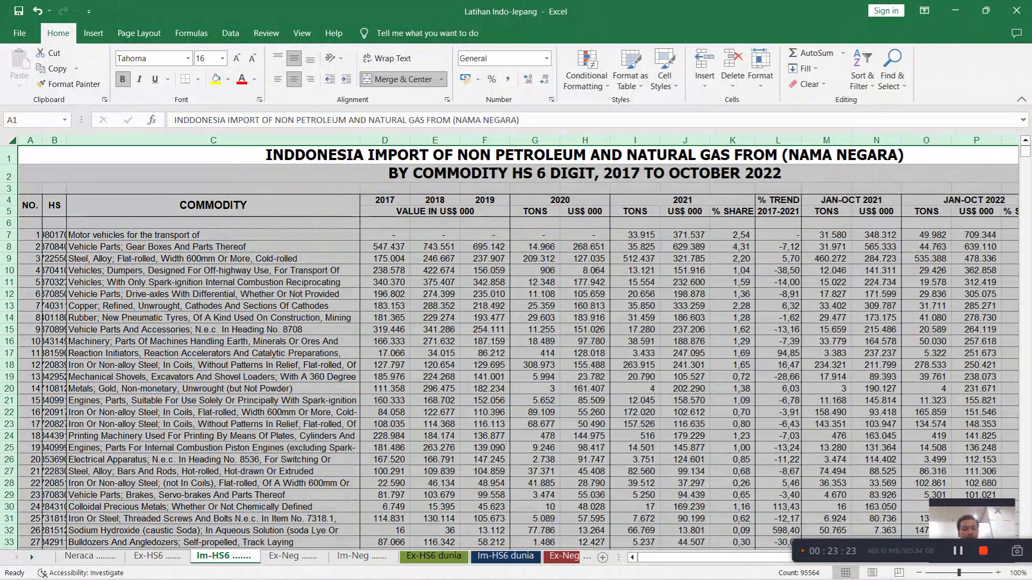
key(ctrl+c)
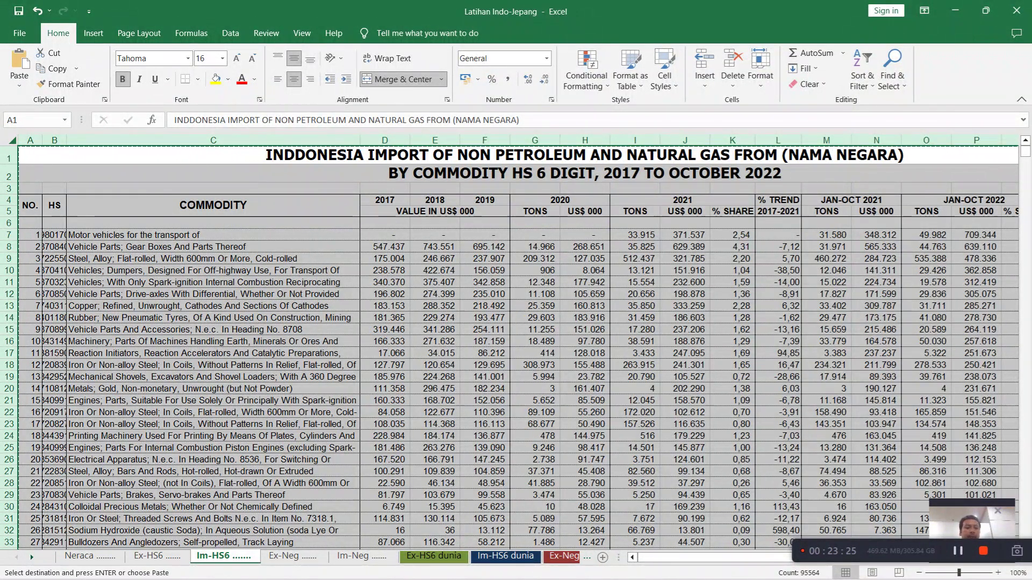
right_click(12, 142)
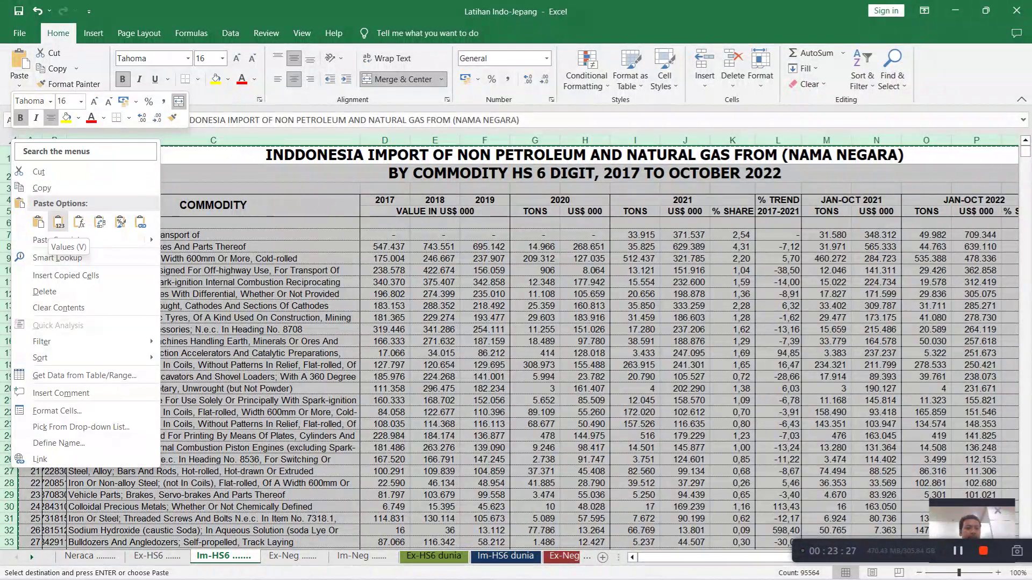
click(59, 222)
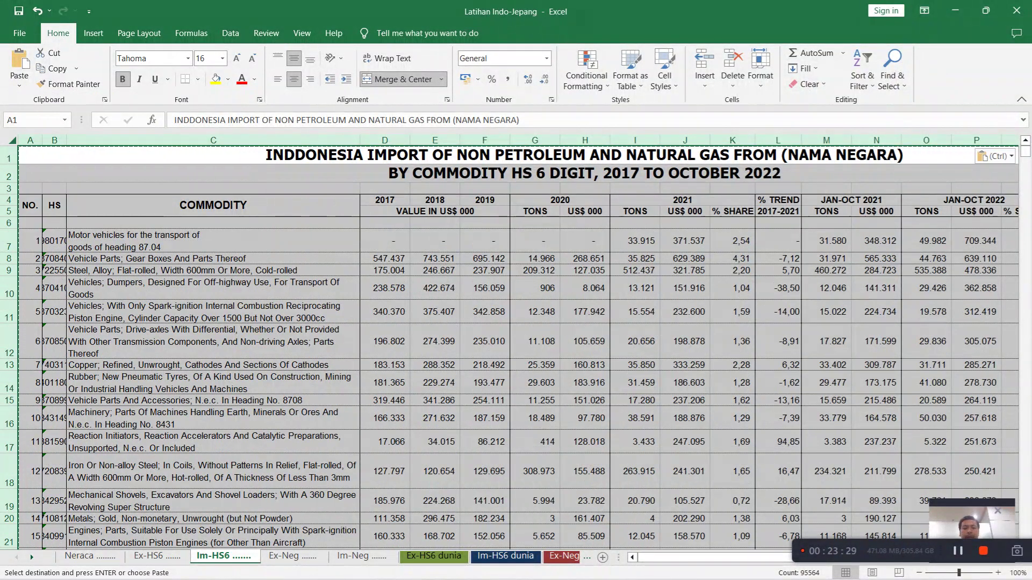
Step: Delete the raw-data columns U through AQ from the Im-HS6 sheet
scroll(516, 344, right, 4)
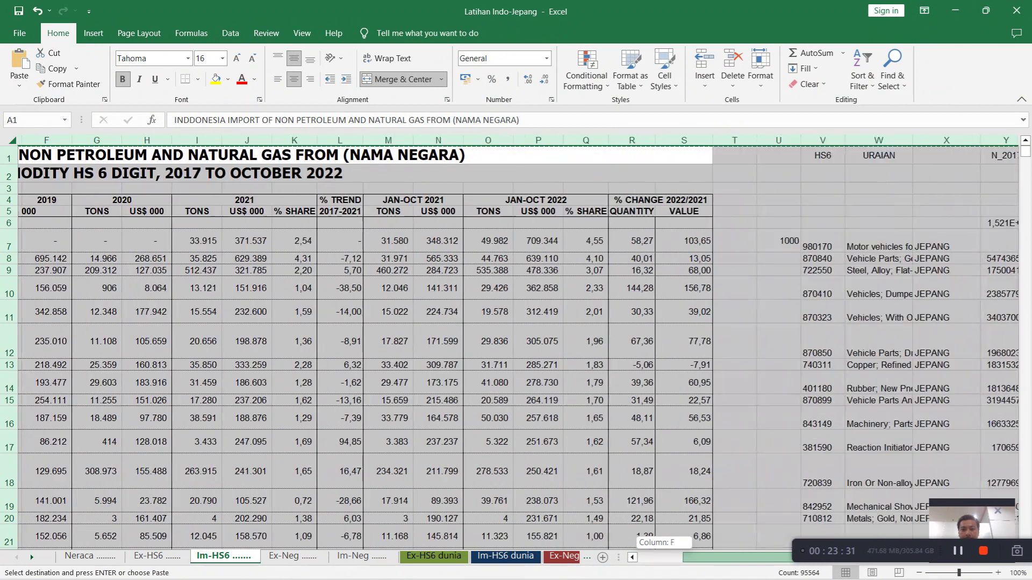
click(384, 259)
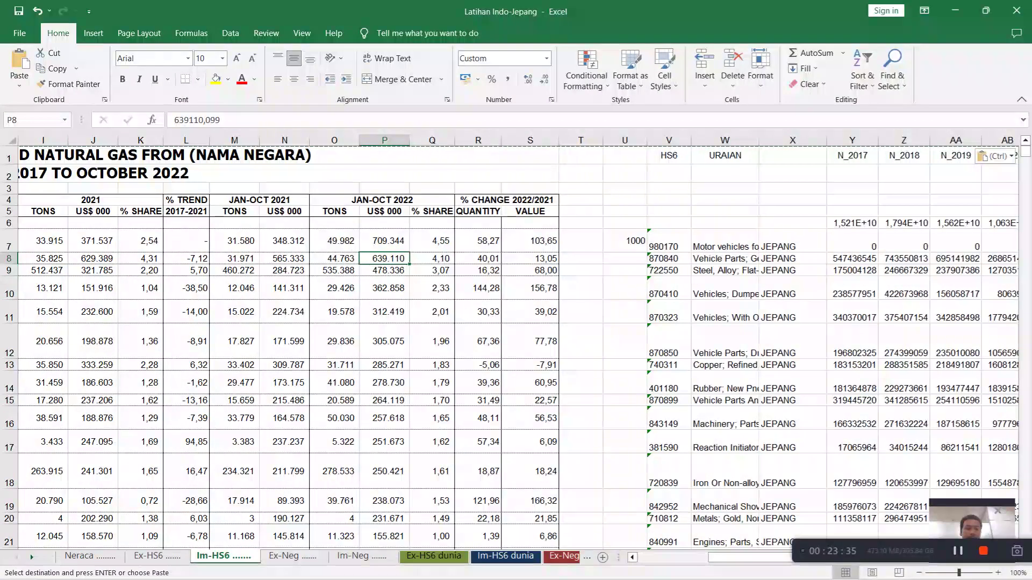
click(234, 270)
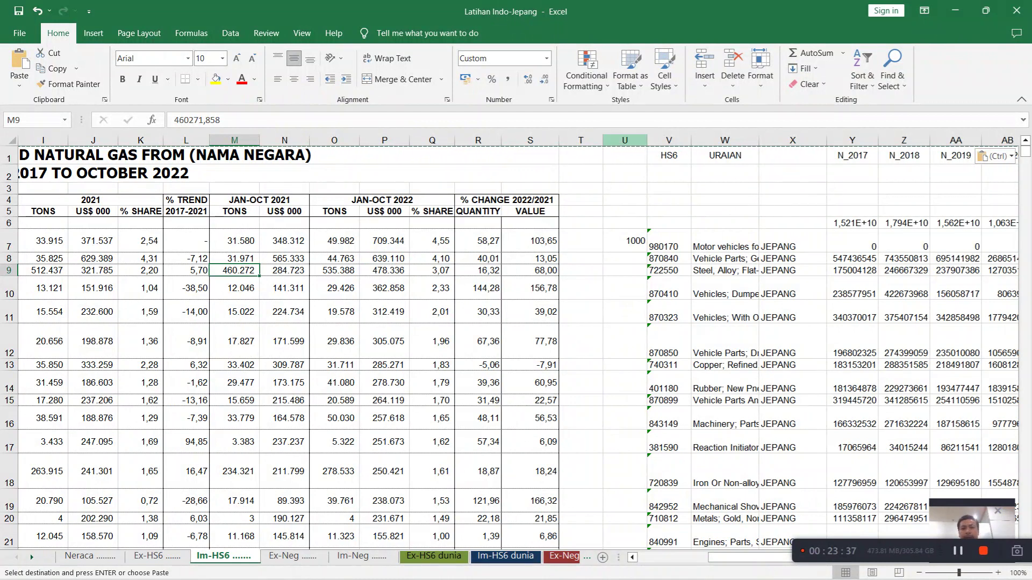
drag(624, 140, 973, 140)
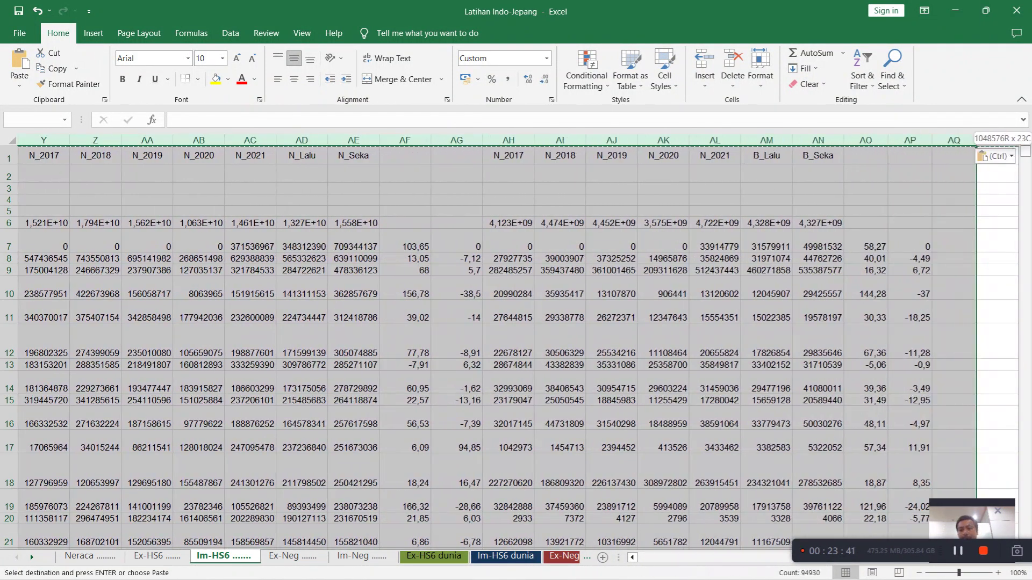
right_click(800, 140)
click(832, 274)
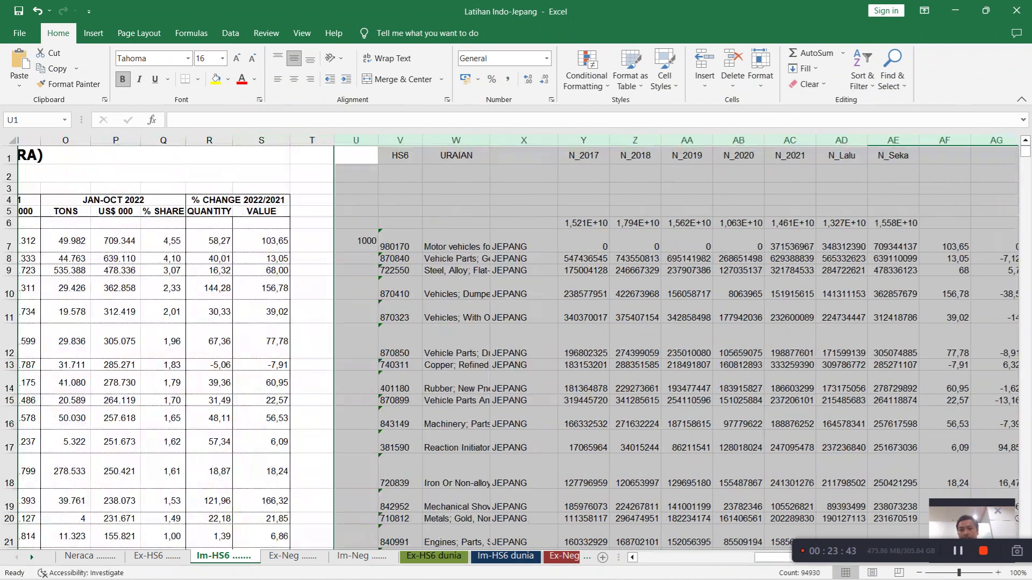
Step: AutoFit the width of the HS column (column B) on the Im-HS6 sheet
drag(763, 558, 672, 558)
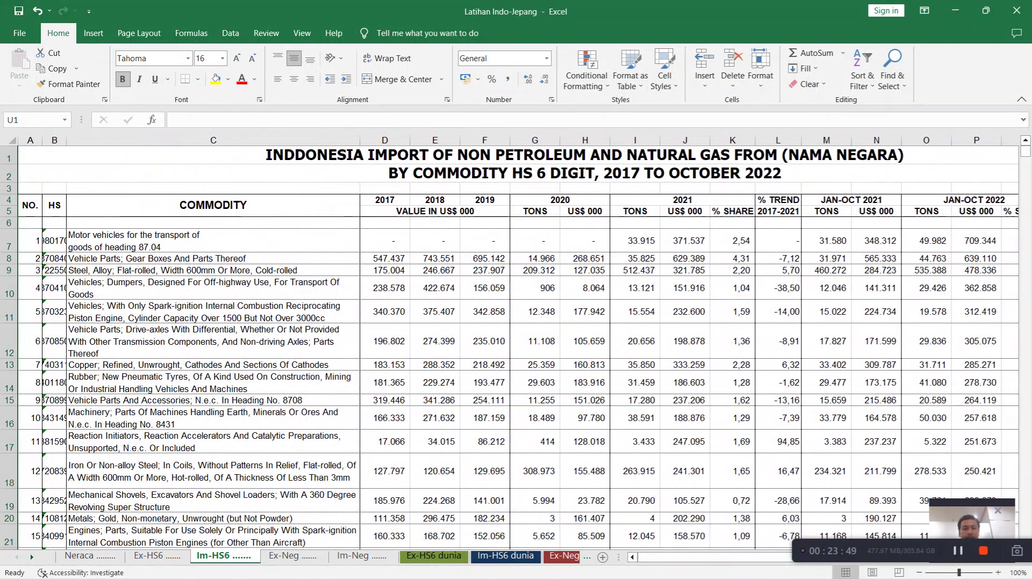
scroll(516, 344, down, 1)
scroll(516, 344, up, 1)
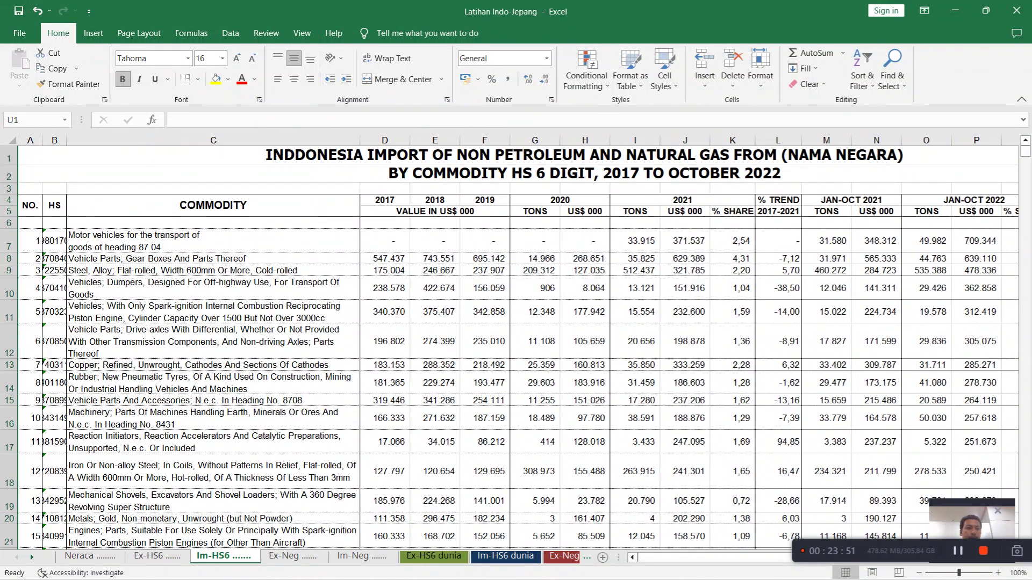
double_click(67, 140)
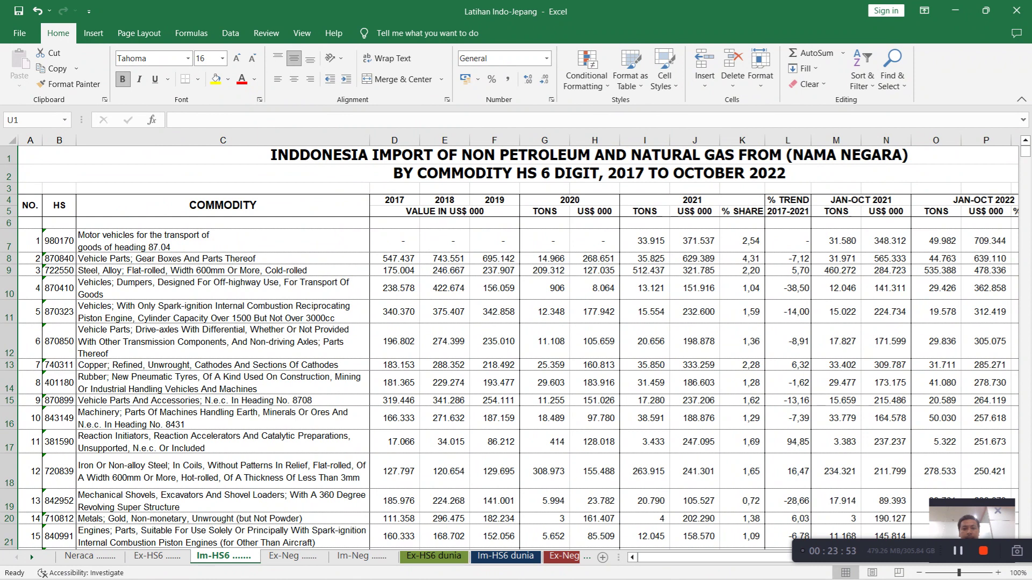
Step: AutoFit the widths of columns D through S on the Im-HS6 sheet so every figure fits its cell
scroll(516, 344, down, 8)
scroll(516, 344, down, 1)
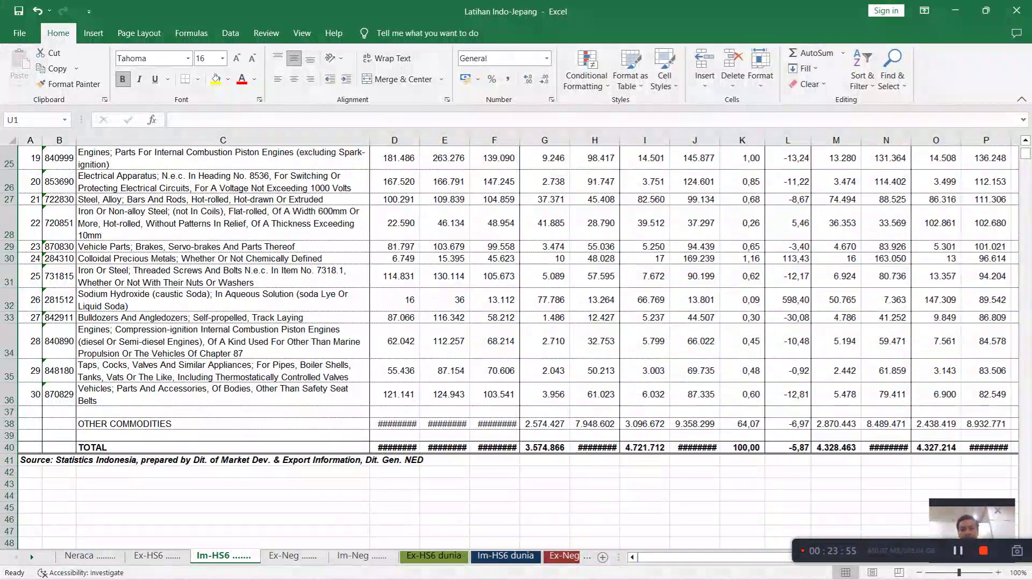
drag(394, 139, 785, 141)
double_click(752, 140)
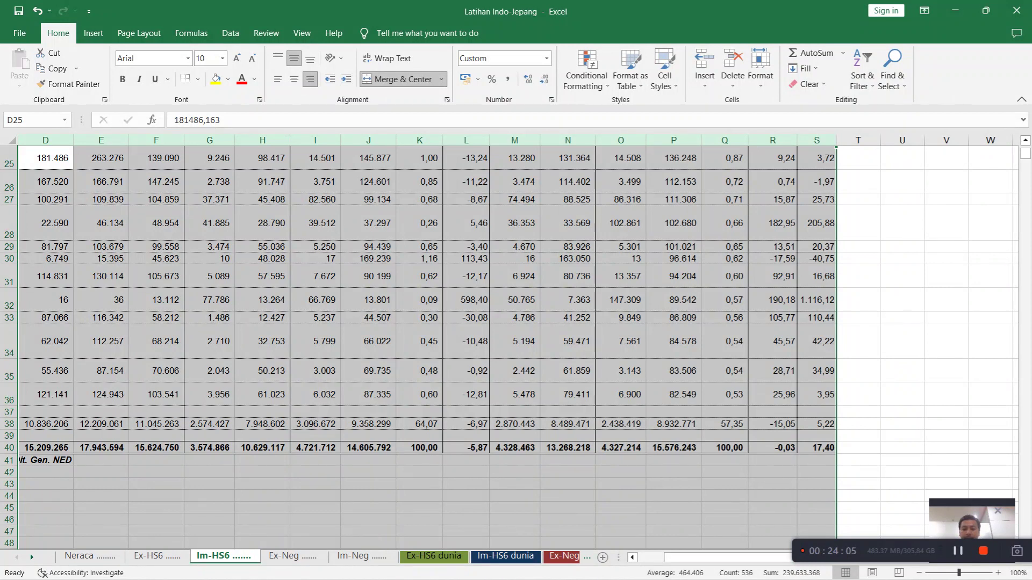
drag(721, 557, 685, 558)
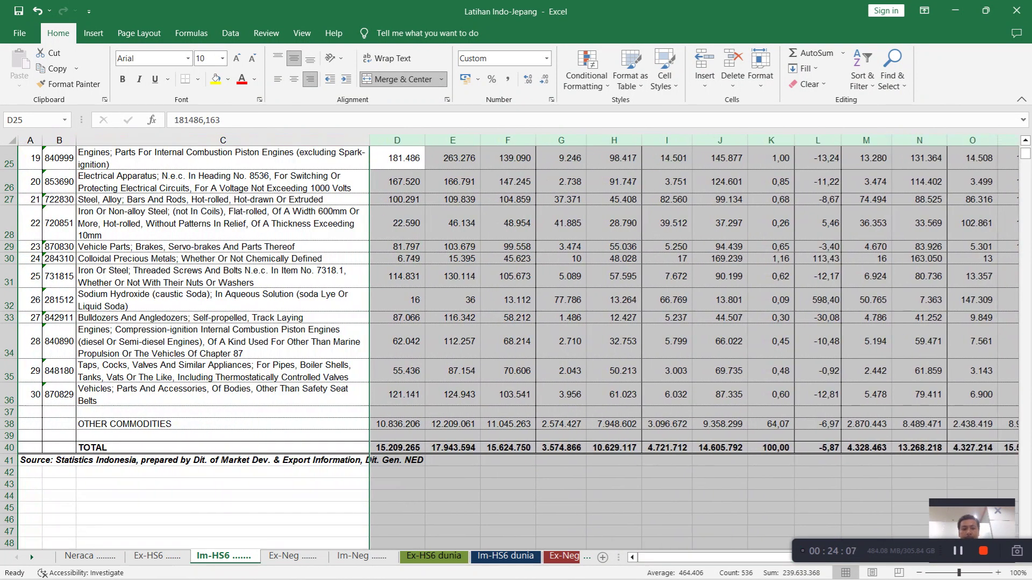
Step: Review the completed Im-HS6 table from its title through the commodity rows to the TOTAL row
click(614, 508)
scroll(614, 508, up, 6)
scroll(510, 349, up, 1)
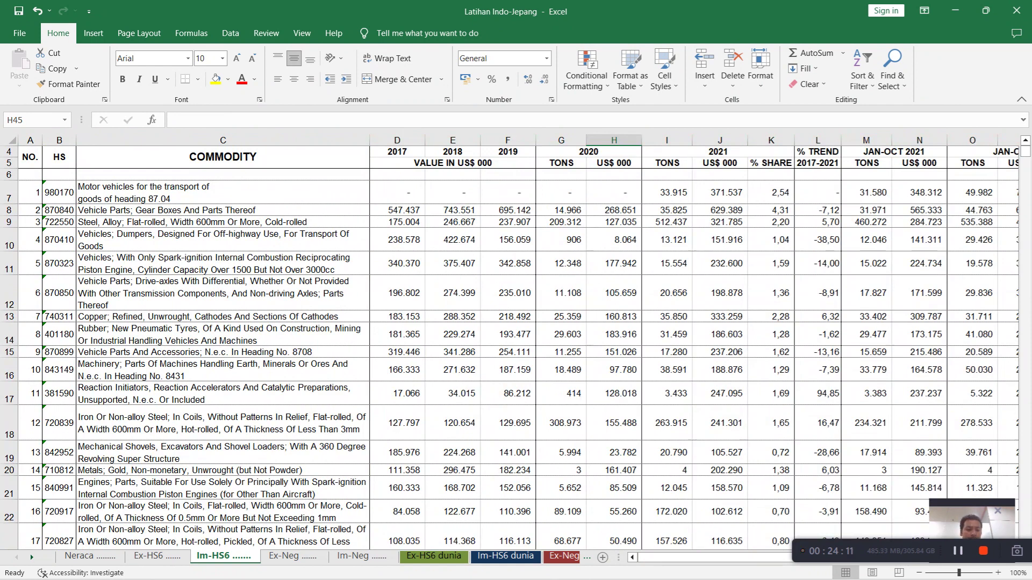
scroll(509, 350, down, 4)
scroll(509, 349, down, 4)
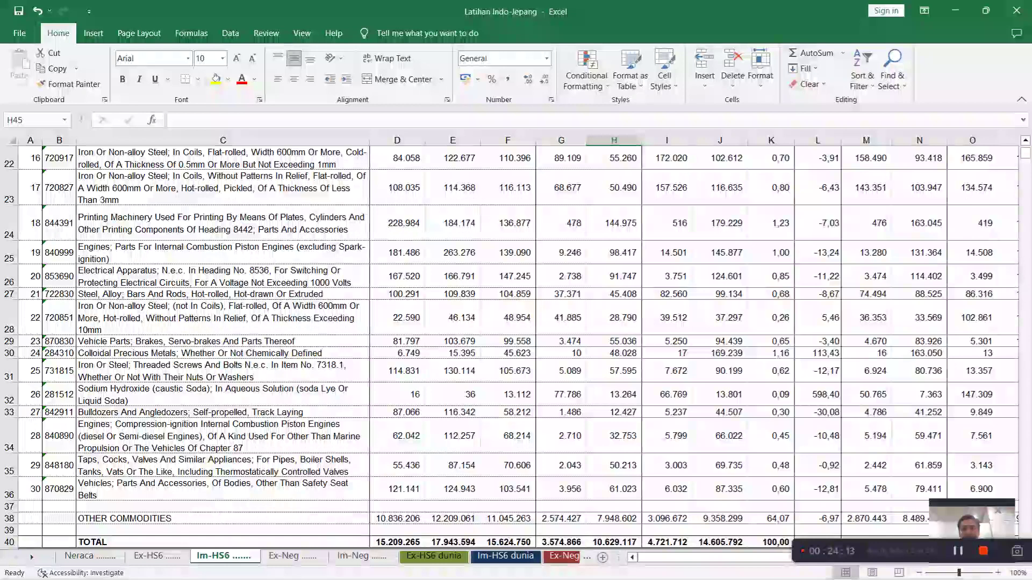
scroll(509, 349, up, 9)
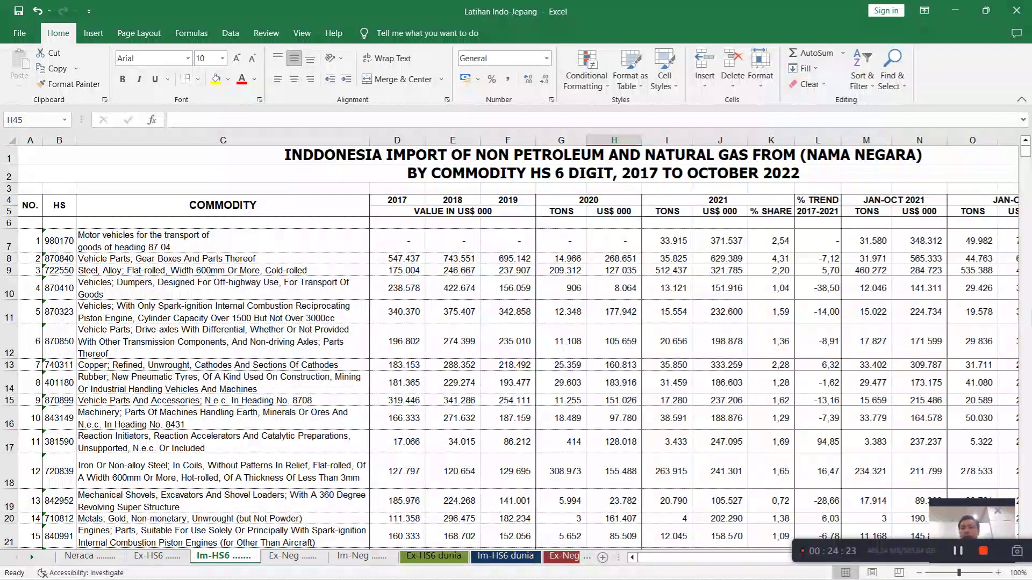
scroll(511, 347, down, 11)
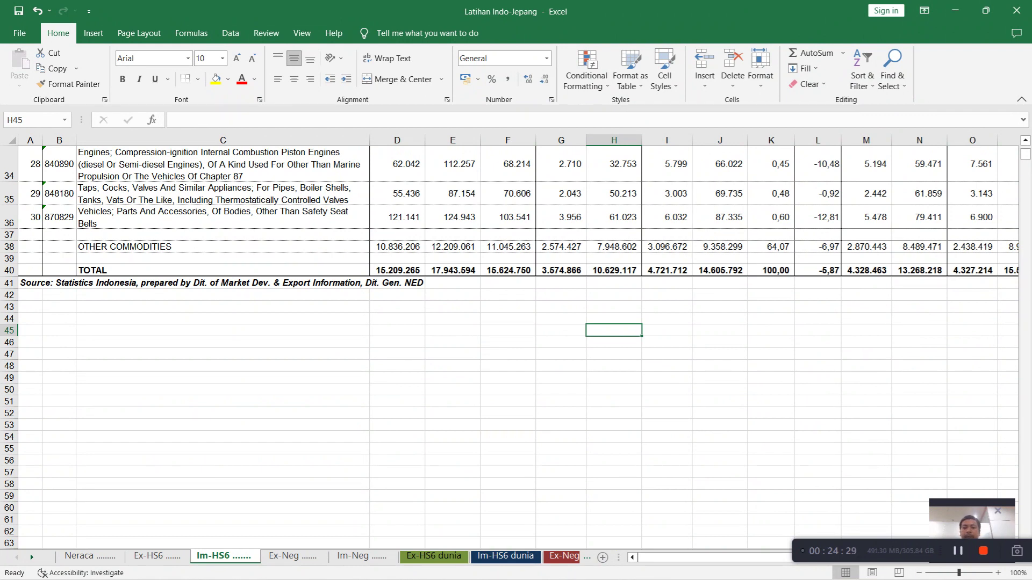
Step: Compare the 2021 US$ total of the Im-HS6 sheet with the non-petroleum import figure on the Neraca sheet, and recheck the Ex-HS6 sheet
click(720, 271)
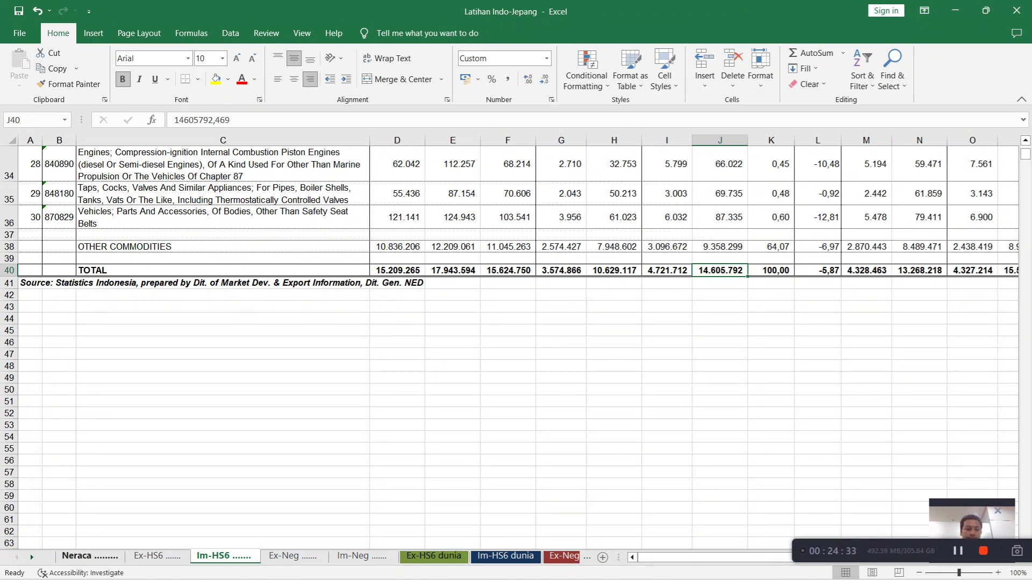
click(79, 556)
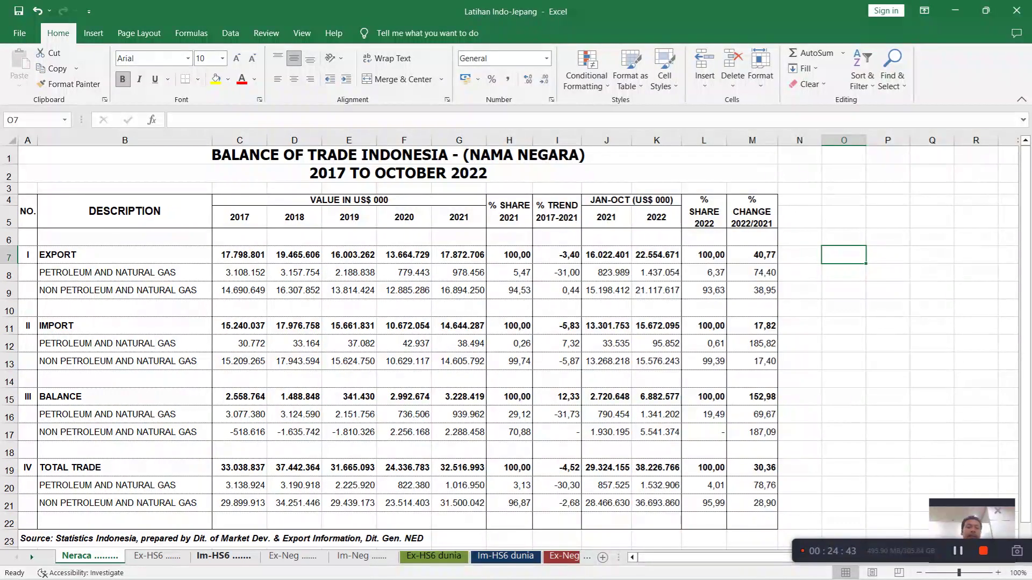
click(223, 556)
click(157, 557)
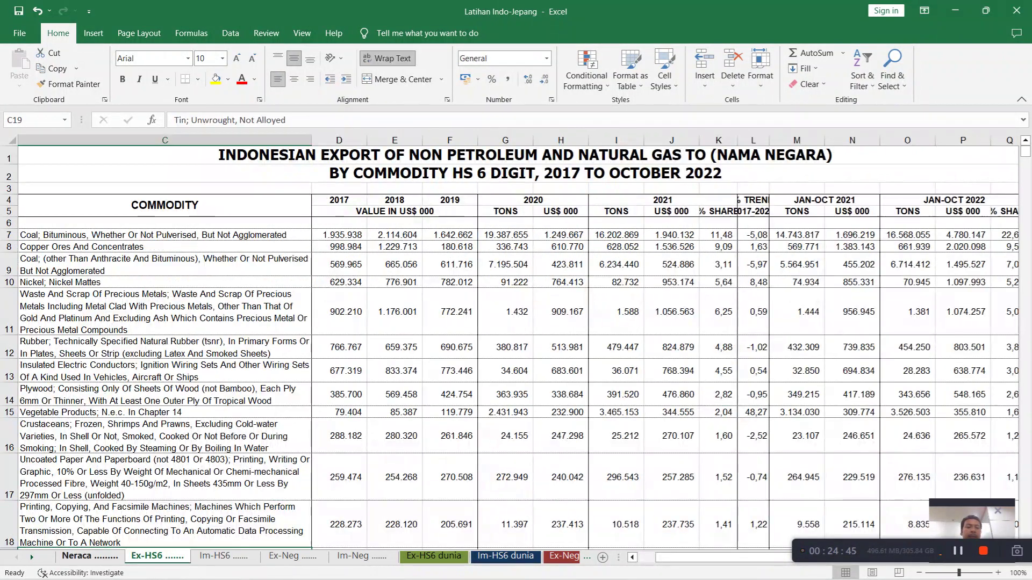
click(90, 556)
click(157, 556)
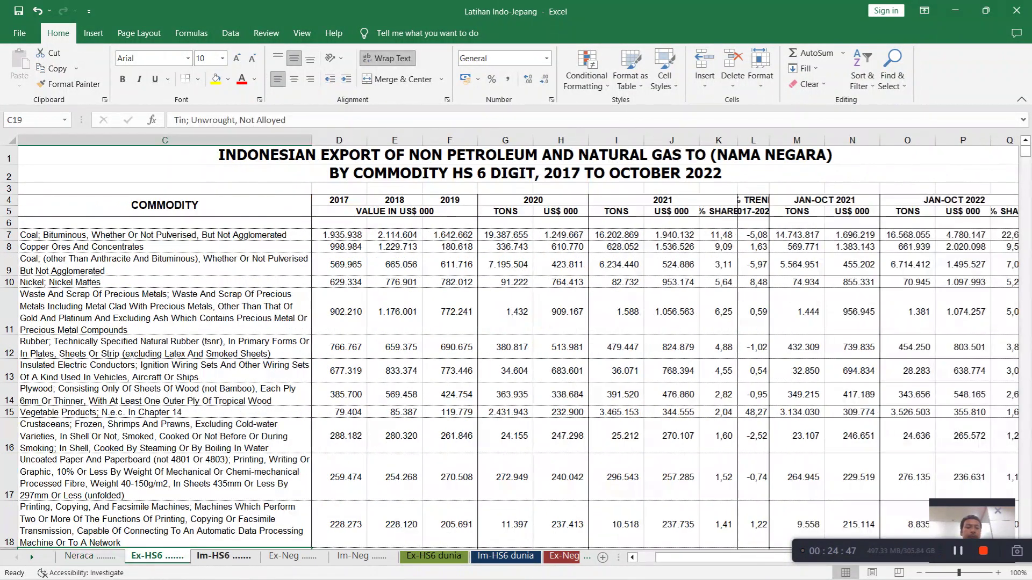
click(223, 557)
scroll(516, 344, up, 11)
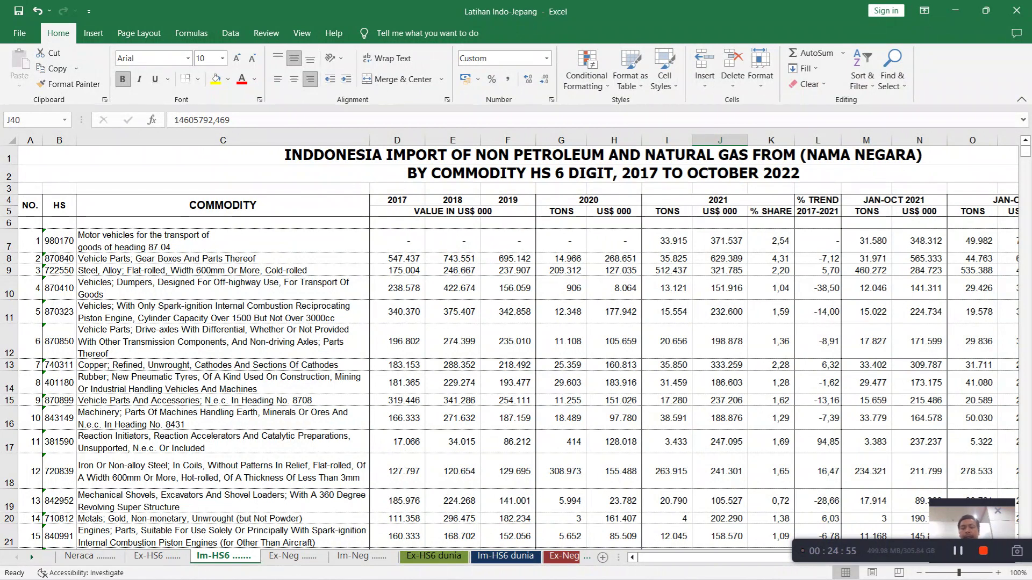
Step: Look through the unfilled Ex-Neg and Im-Neg templates and the world sheets from Ex-HS6 dunia to Im-Neg dunia
key(ctrl+Page_Down)
key(ctrl+Page_Down)
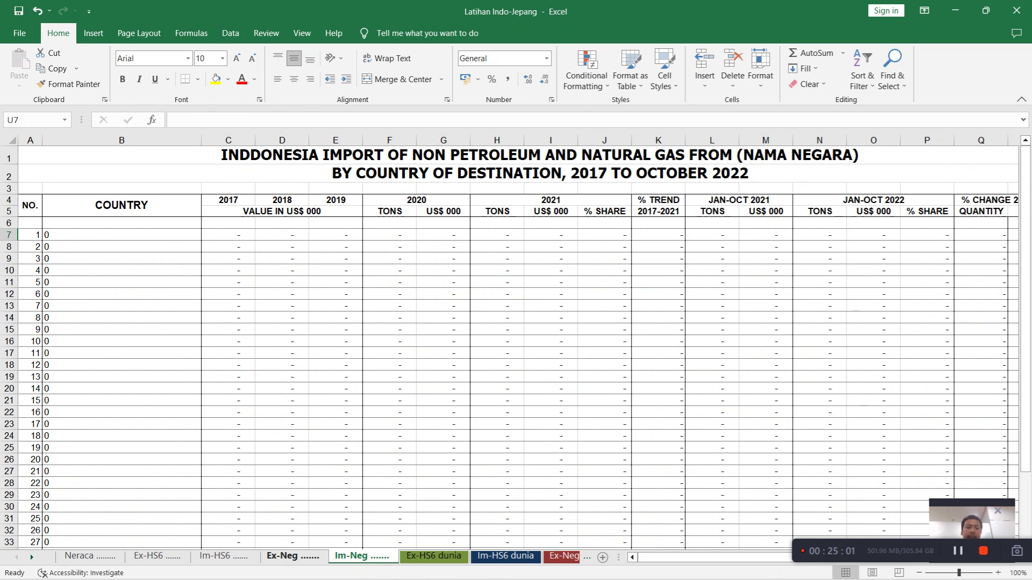
click(293, 556)
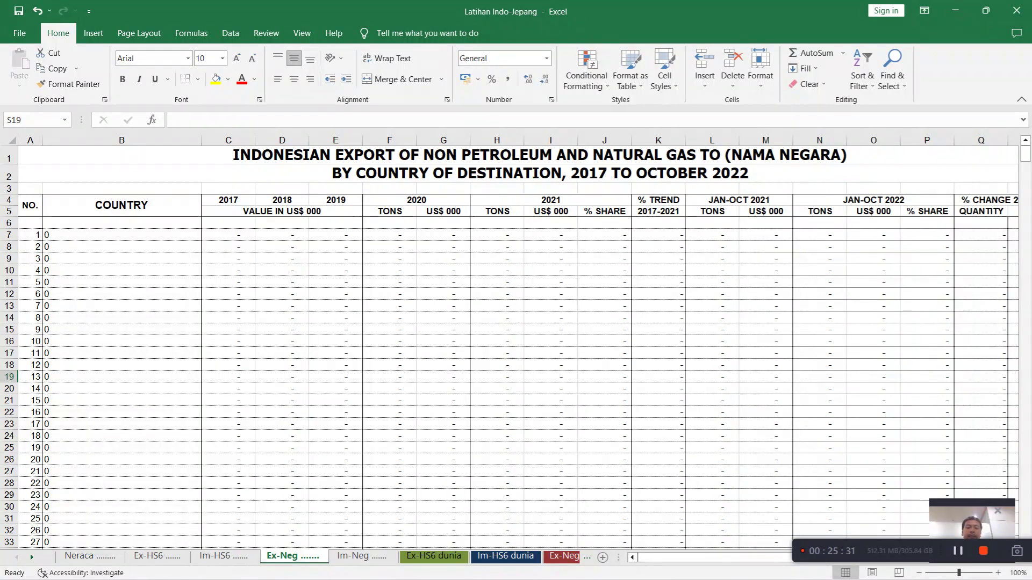
click(361, 555)
click(293, 555)
click(361, 555)
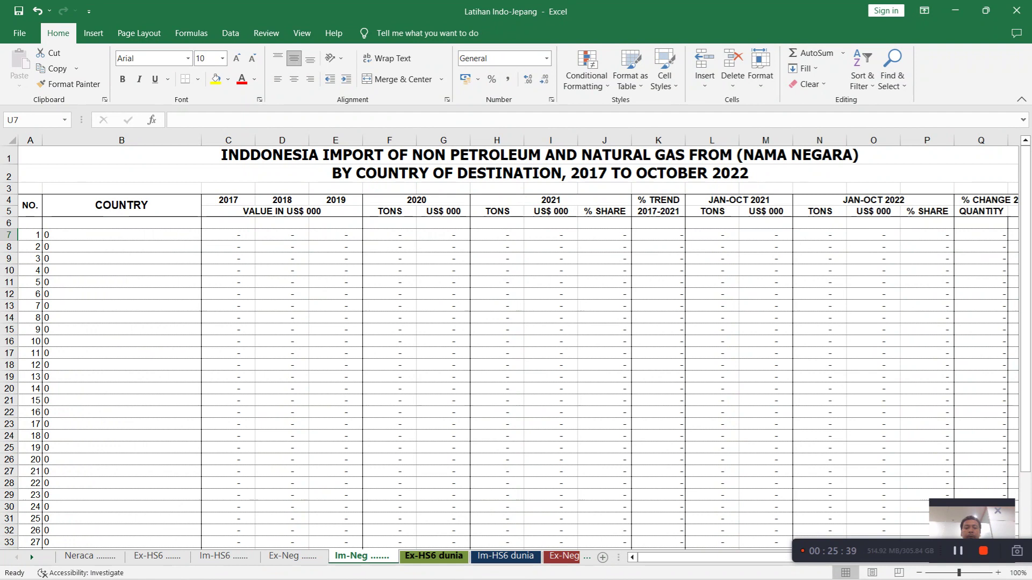
click(434, 556)
click(505, 556)
click(563, 556)
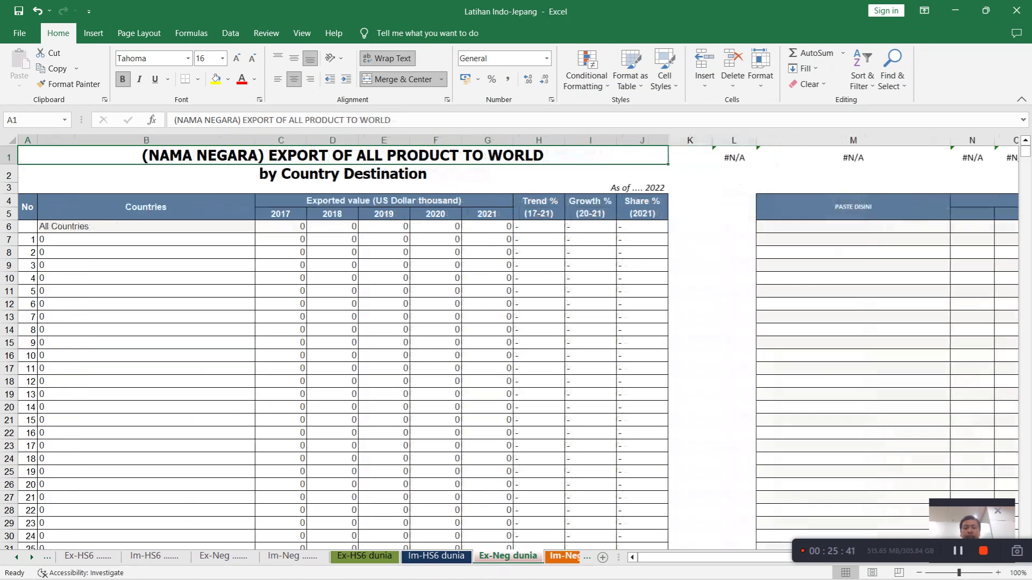
click(563, 556)
click(299, 557)
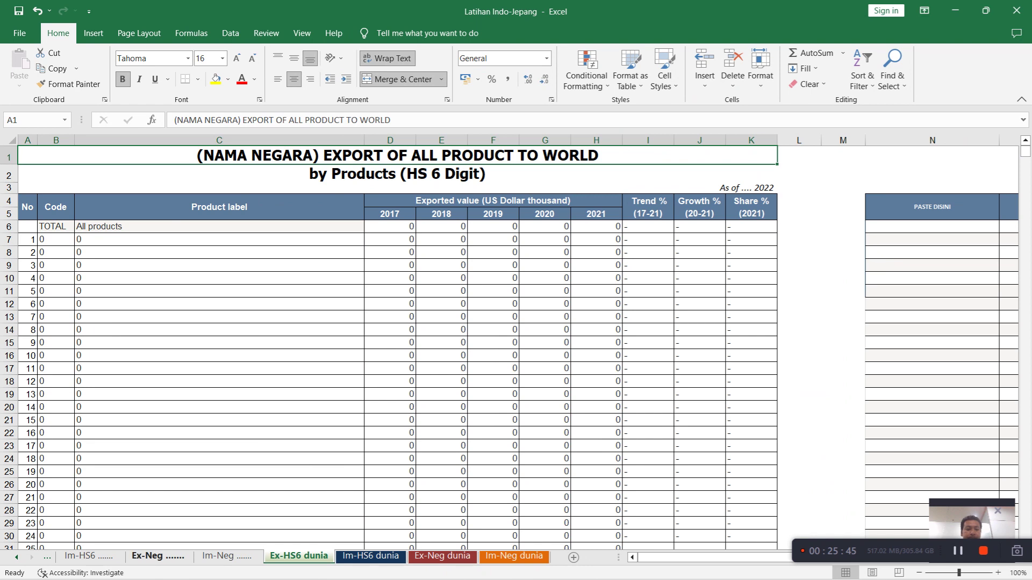
Step: From the Neraca sheet, open find and replace and set its search scope to the whole workbook
click(158, 556)
key(ctrl+Page_Up)
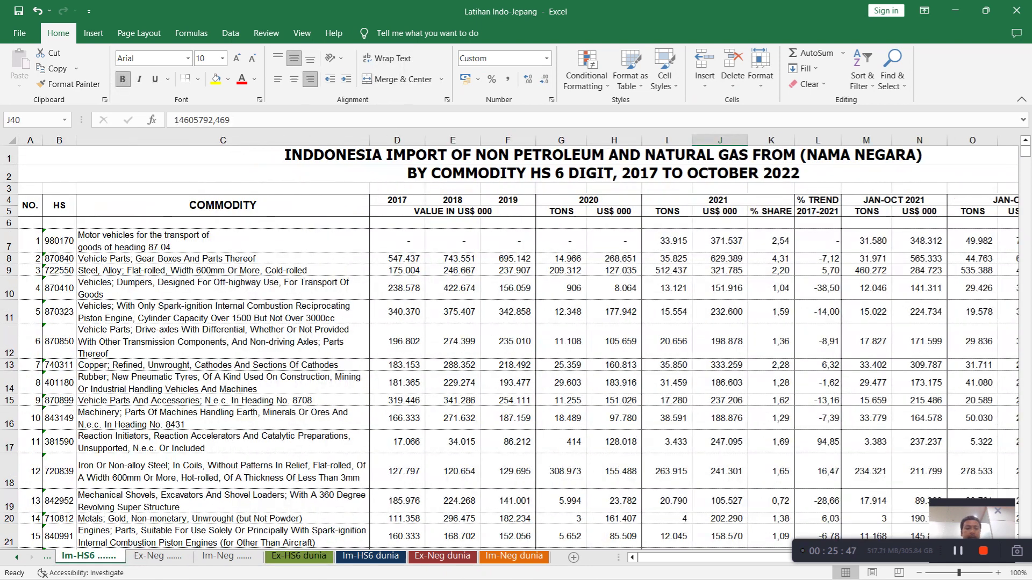
key(ctrl+Page_Up)
key(ctrl+Page_Up)
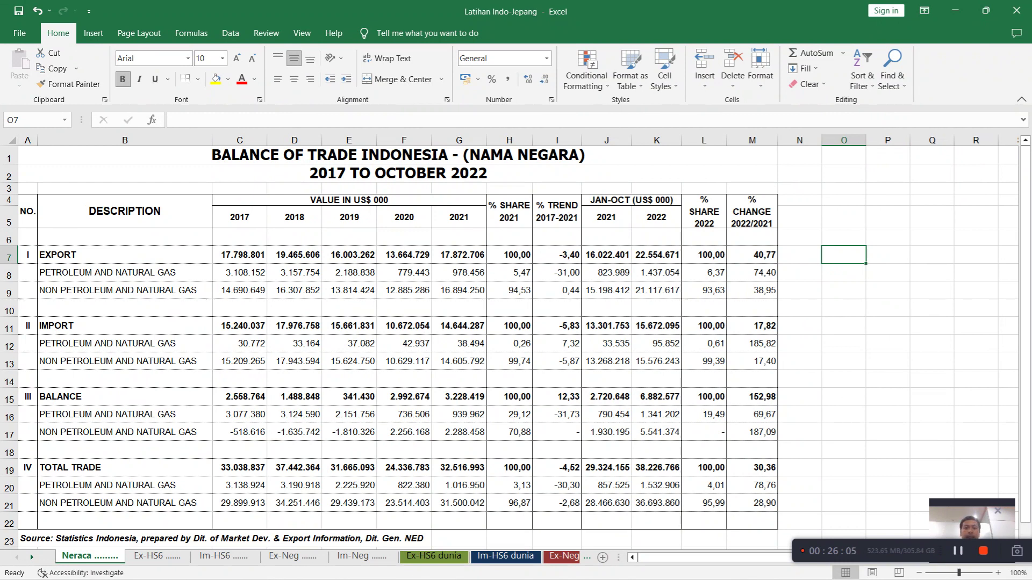
click(398, 156)
click(844, 217)
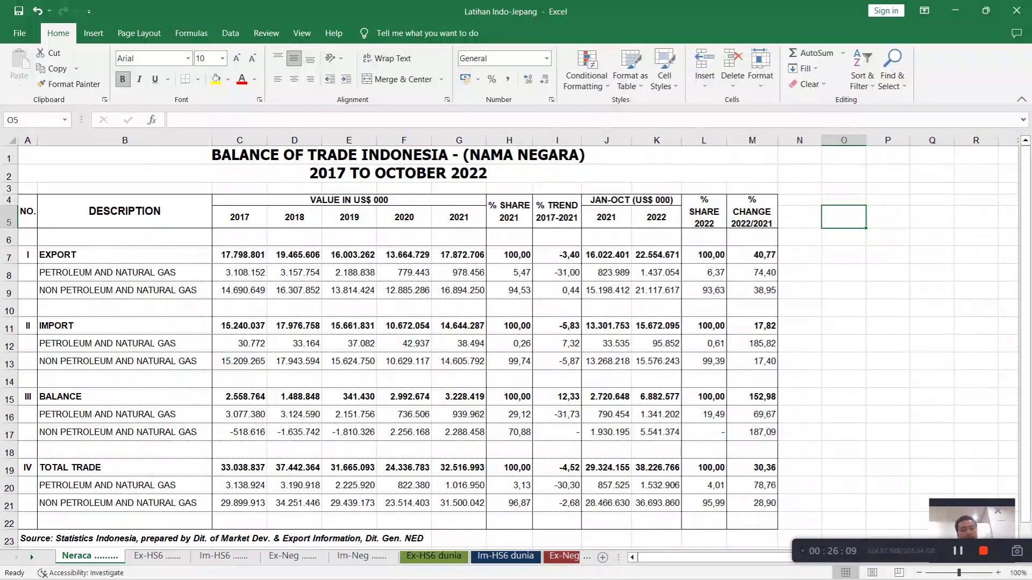
key(ctrl+f)
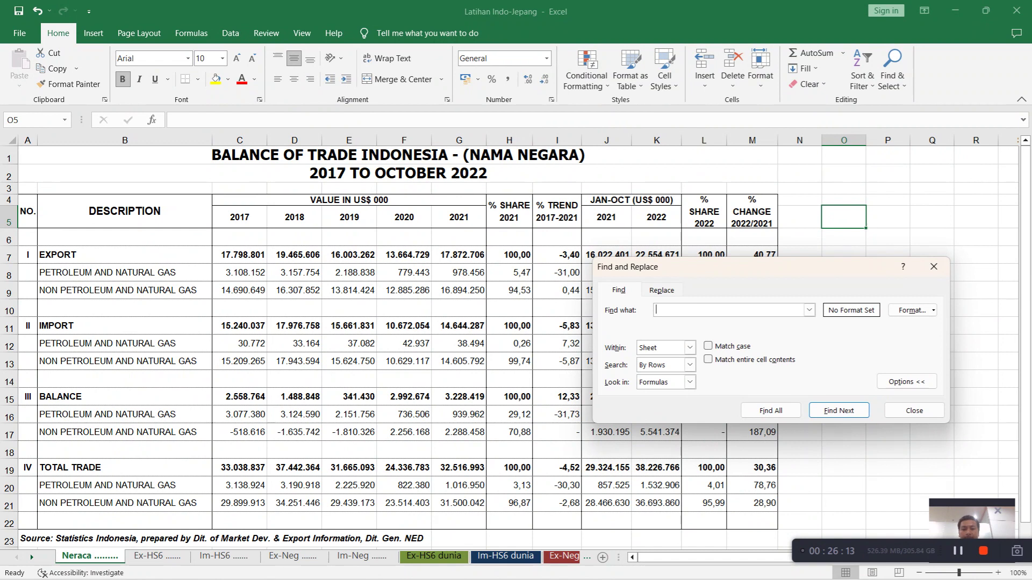
key(ctrl+h)
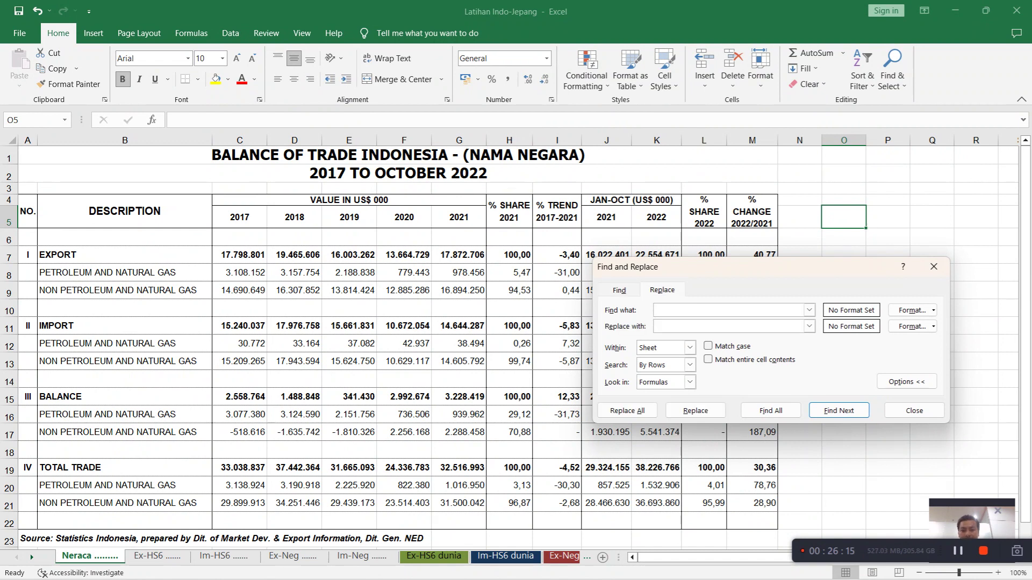
click(689, 348)
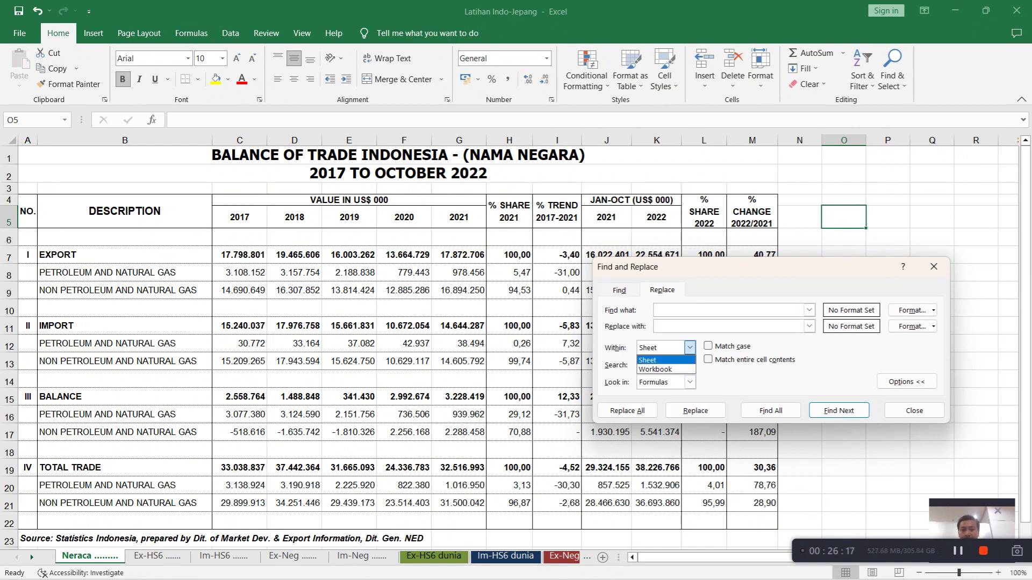
click(667, 361)
click(689, 348)
click(666, 370)
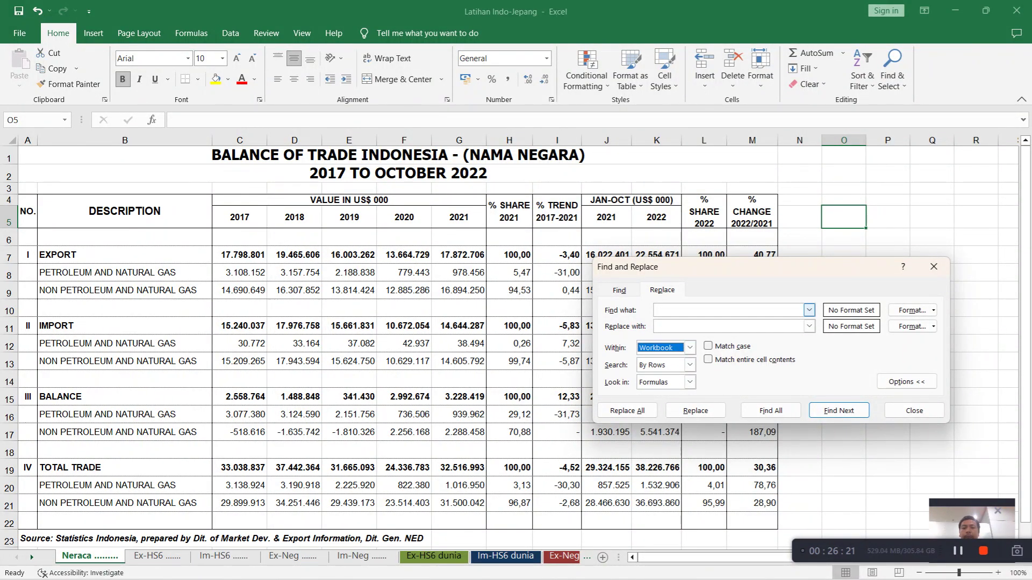
Step: Replace every (NAMA NEGARA) with JAPAN throughout the workbook, and check the titles of the Ex-HS6 and Im-HS6 sheets
click(398, 156)
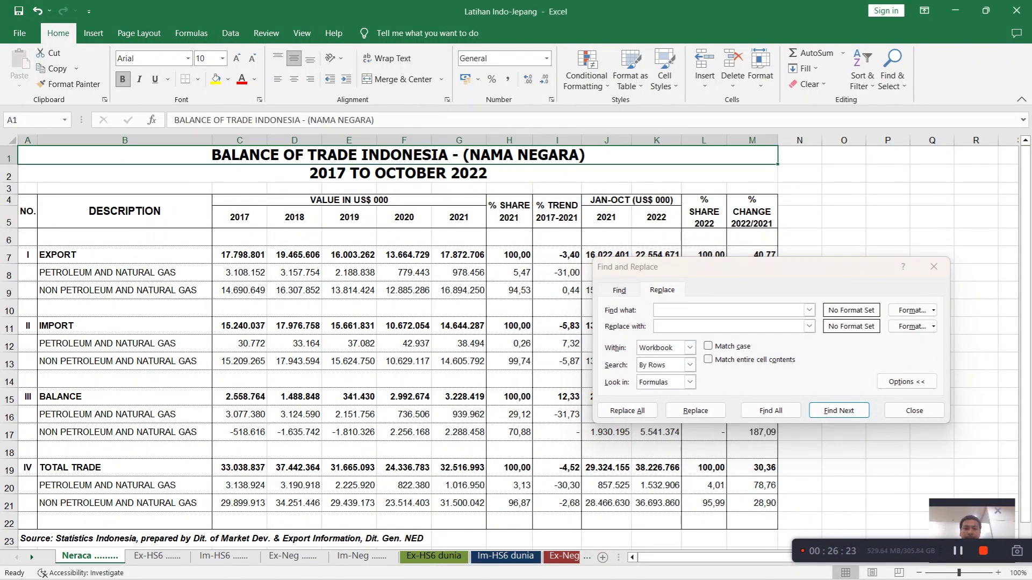
drag(308, 120, 374, 120)
key(ctrl+c)
click(809, 310)
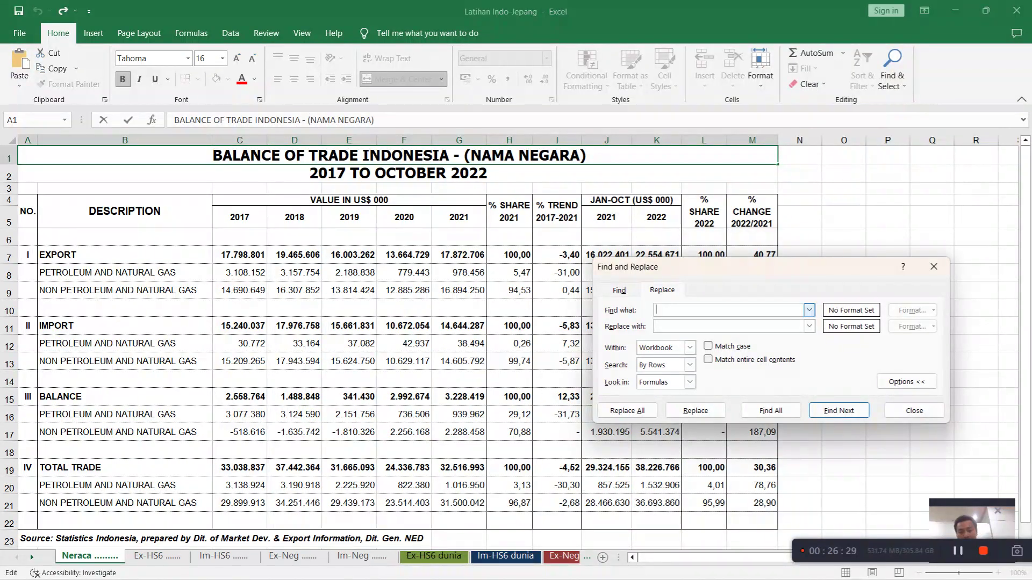
key(ctrl+v)
key(Tab)
key(Tab)
key(shift+Tab)
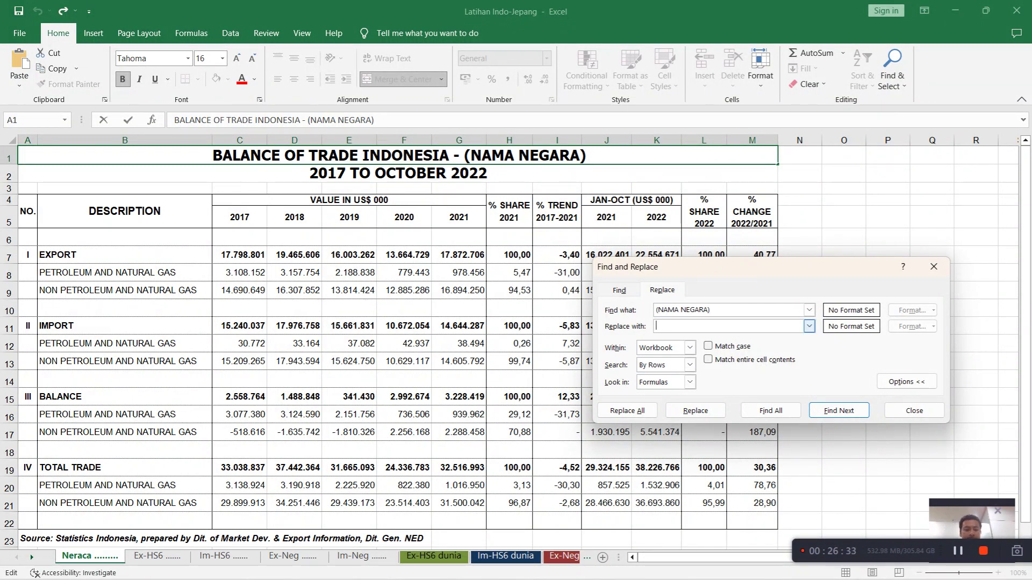
text(JAPAN)
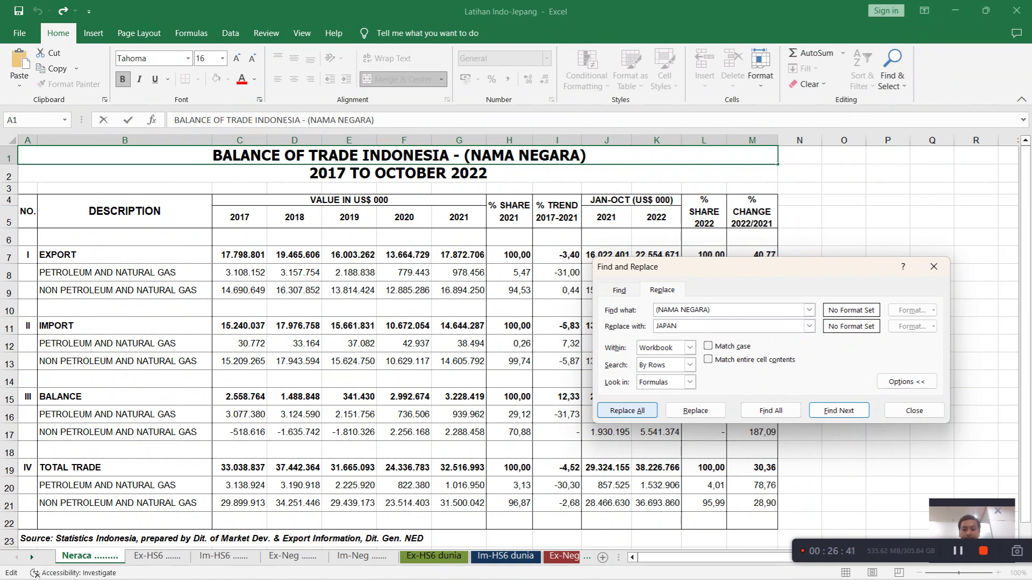
click(627, 410)
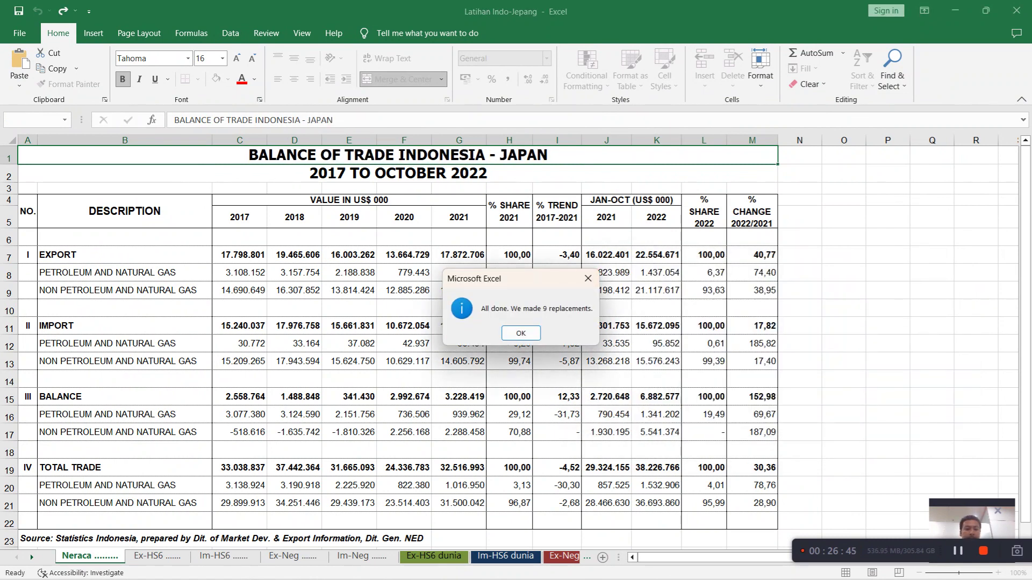
key(Return)
key(ctrl+Page_Down)
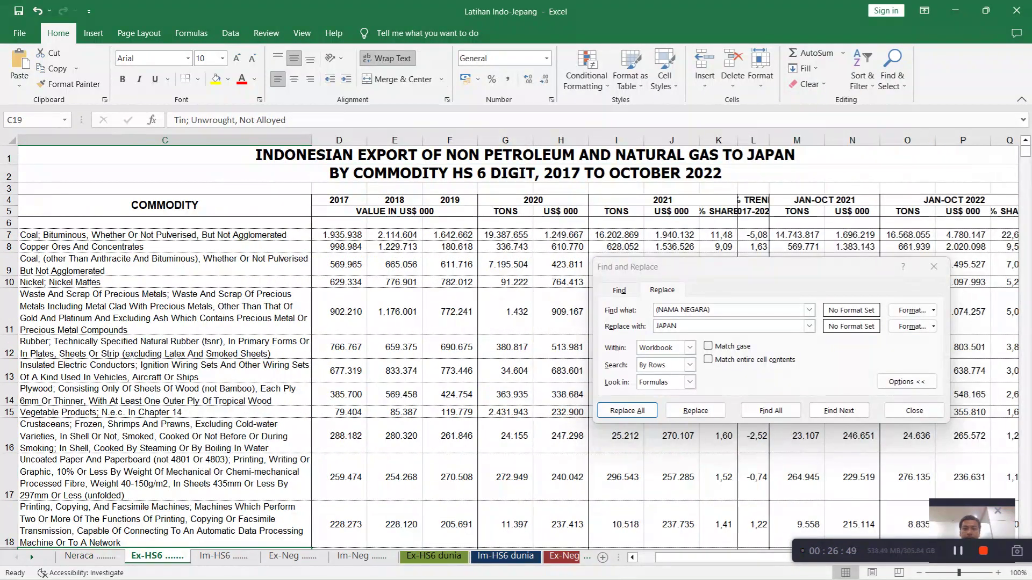
key(ctrl+Page_Down)
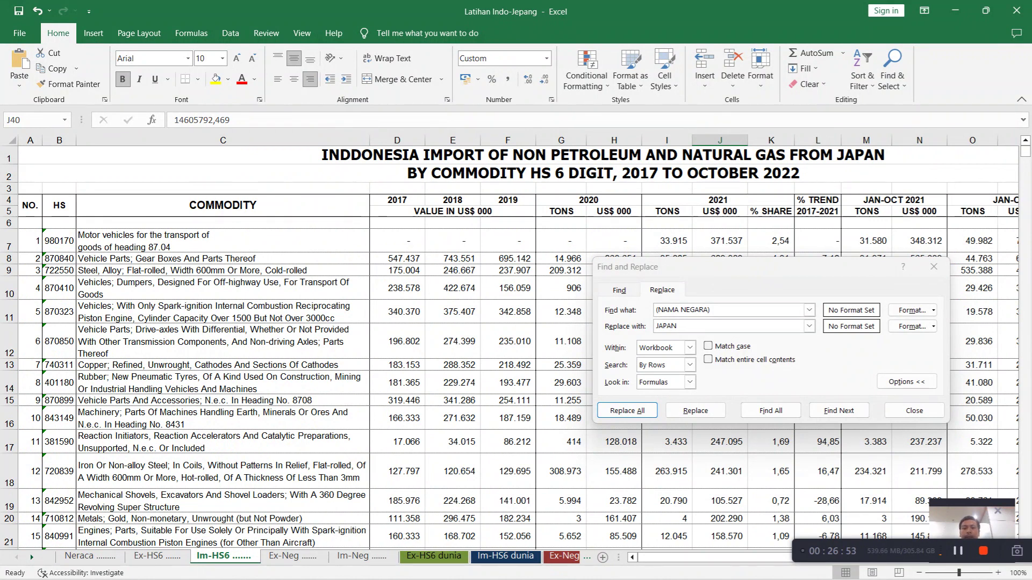
Step: Replace every OCTOBER with NOVEMBER throughout the workbook, taking the search word from the Neraca sheet's second title line
click(90, 557)
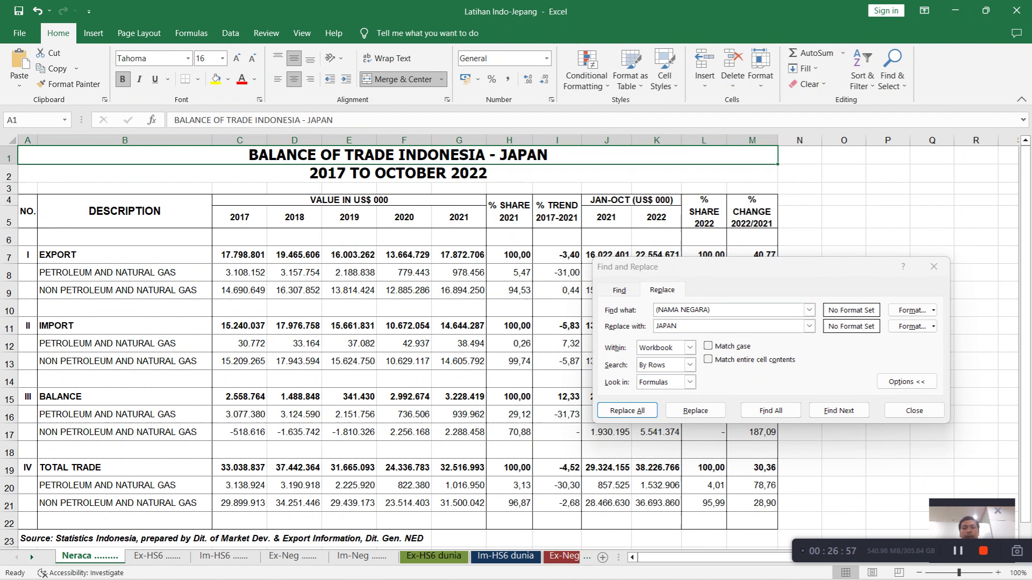
click(398, 174)
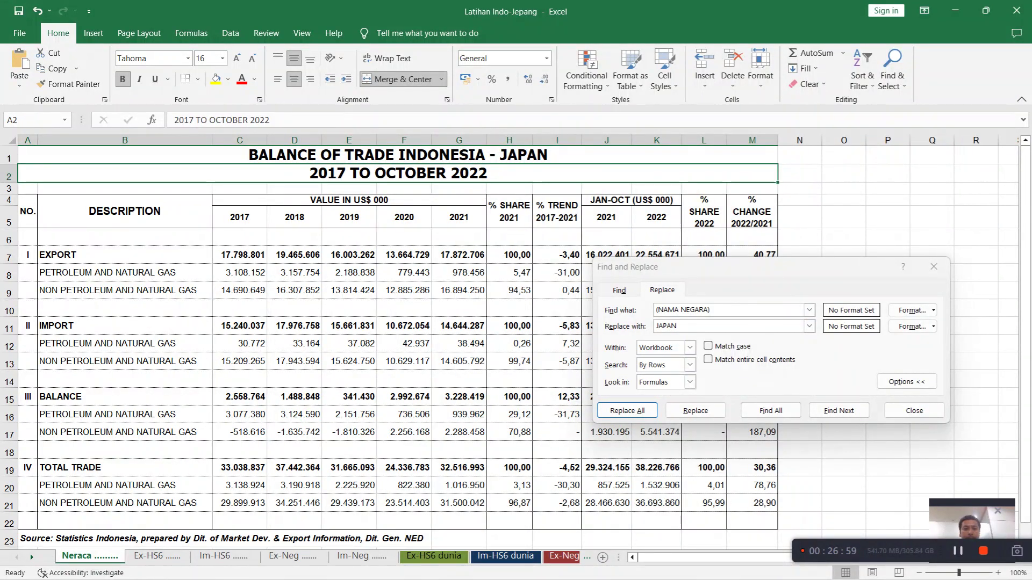
drag(209, 120, 248, 120)
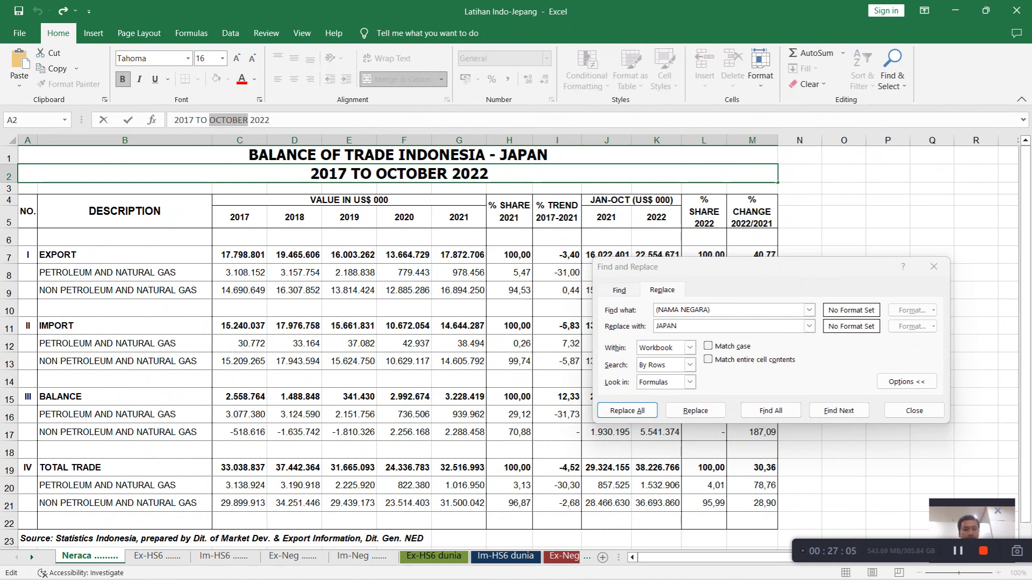
click(804, 303)
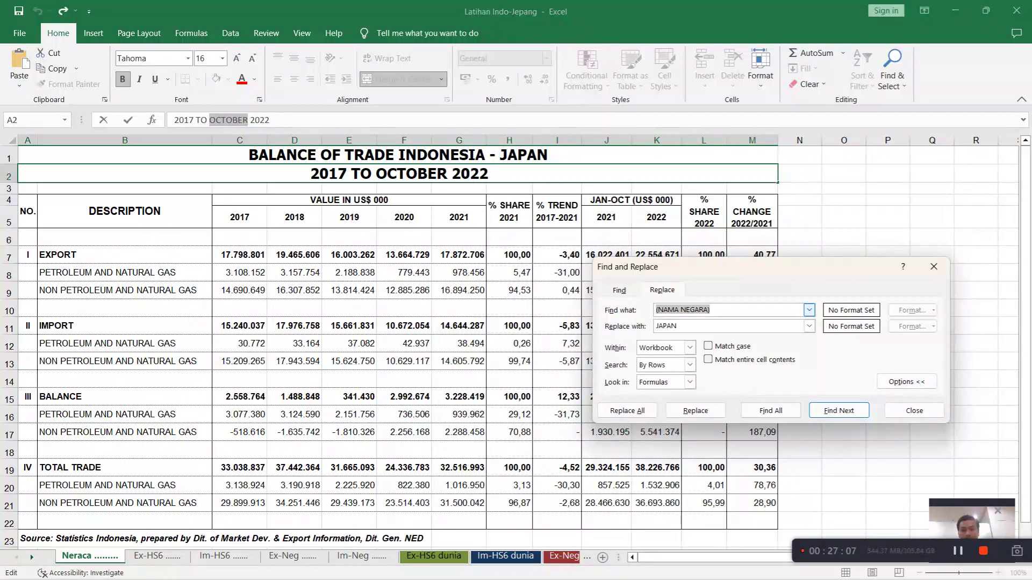
key(ctrl+v)
key(Tab)
text(NO)
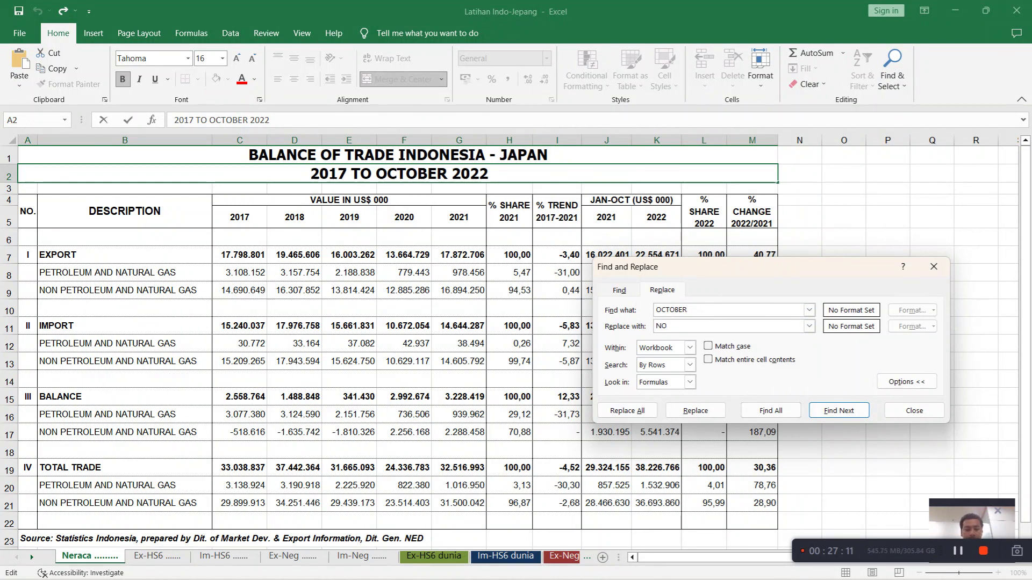
text(VEMBER)
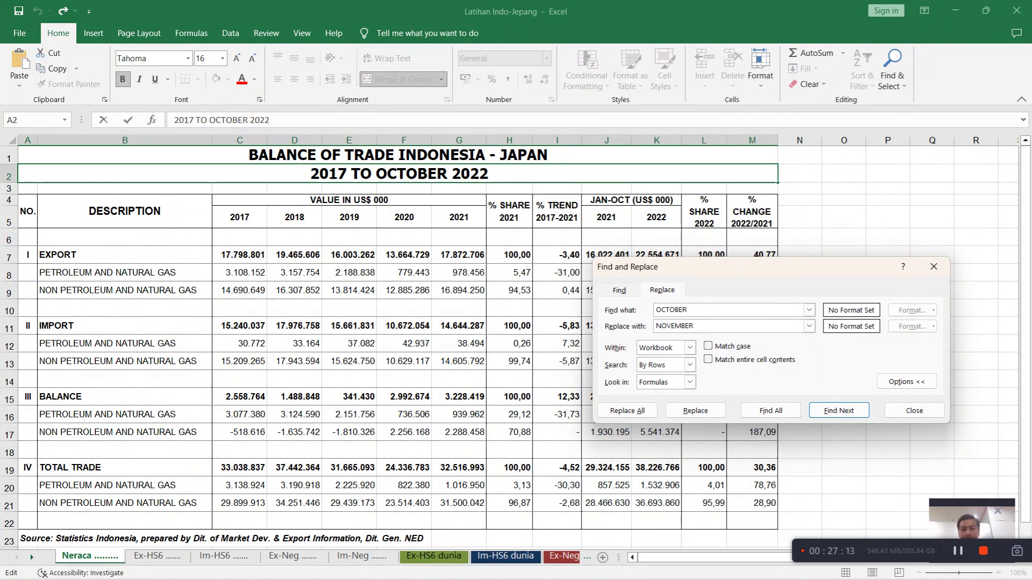
key(alt+a)
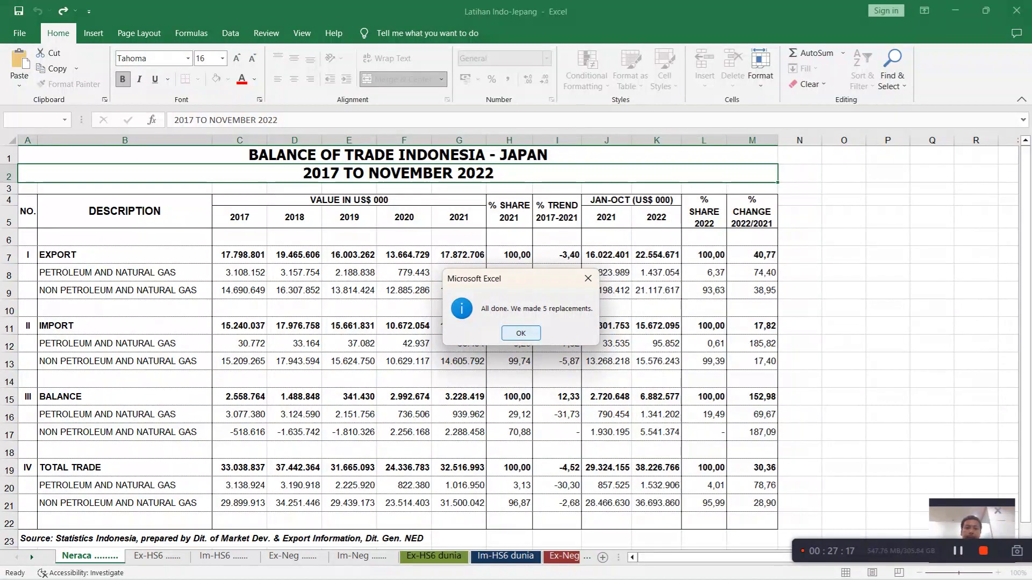
key(Return)
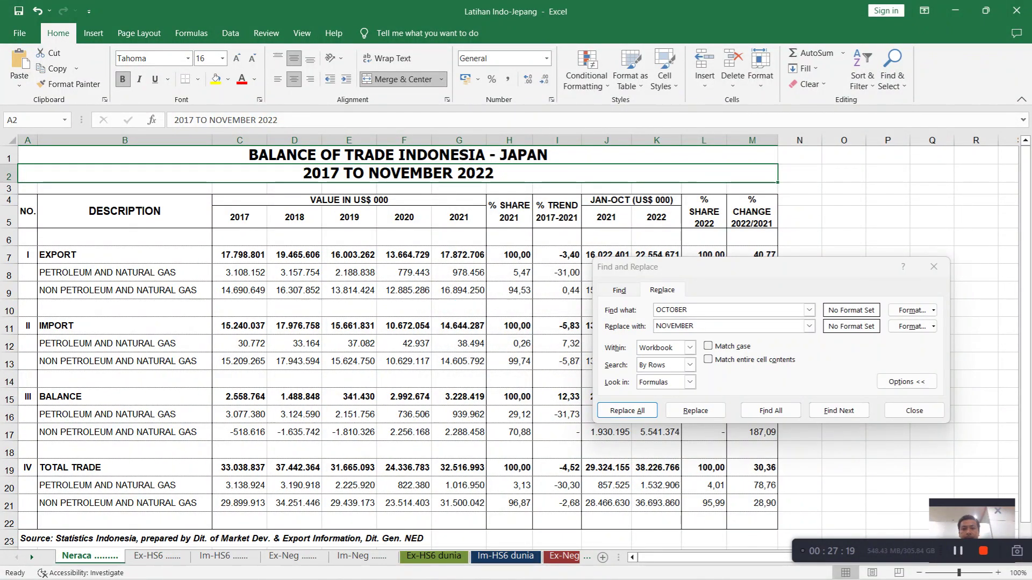
Step: Replace every JAN-OCT with JAN-NOV throughout the workbook, taking the search text from the Neraca header, and close find and replace
click(631, 200)
drag(176, 120, 212, 120)
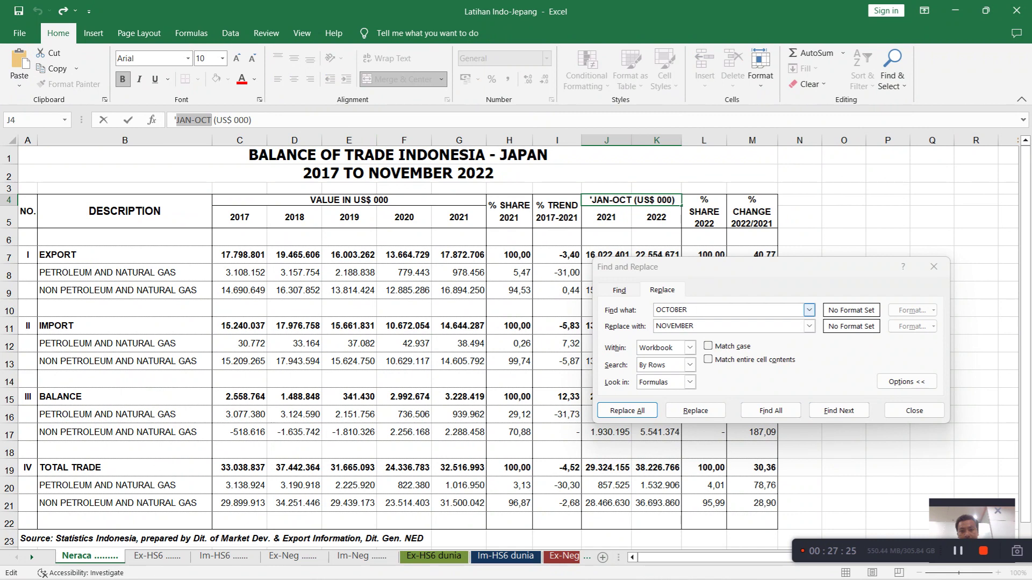
double_click(672, 310)
key(ctrl+v)
key(Tab)
key(ctrl+v)
key(BackSpace)
key(BackSpace)
key(BackSpace)
text(NOV)
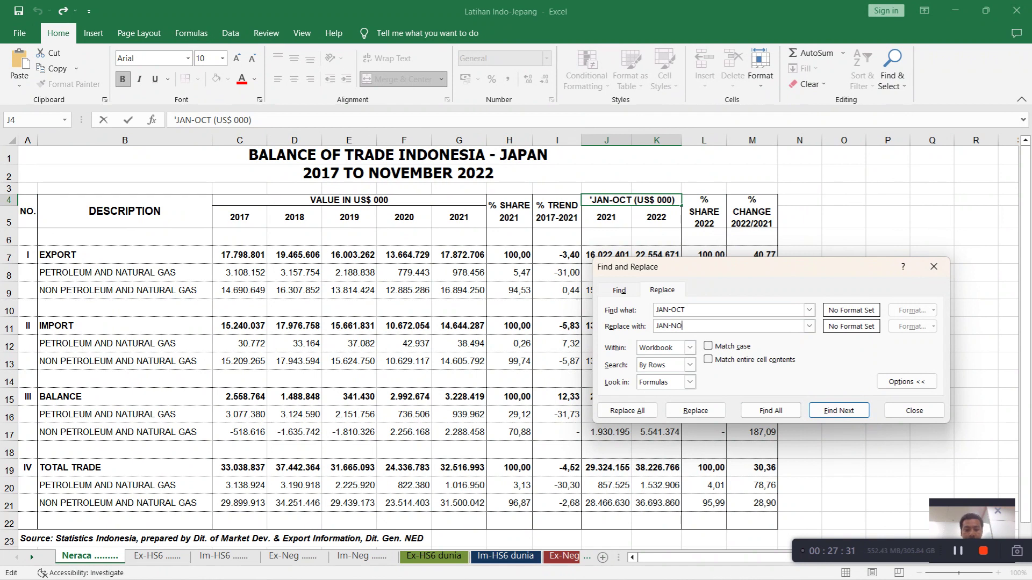
key(alt+a)
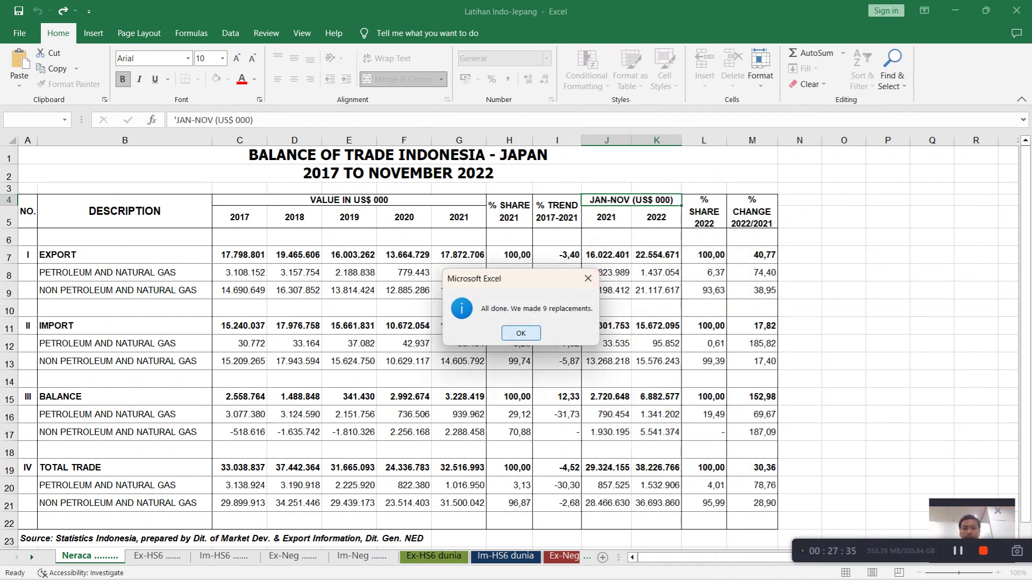
key(Return)
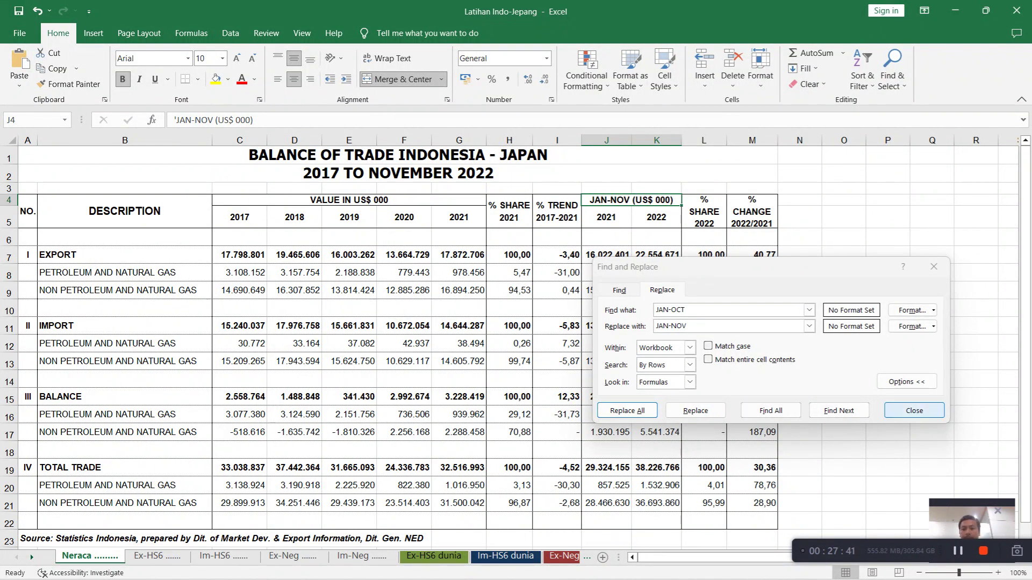
click(914, 410)
Step: Look through the sheets from Neraca to Ex-Neg dunia to check the country name and period in their titles and headers
scroll(516, 346, down, 1)
scroll(516, 346, up, 1)
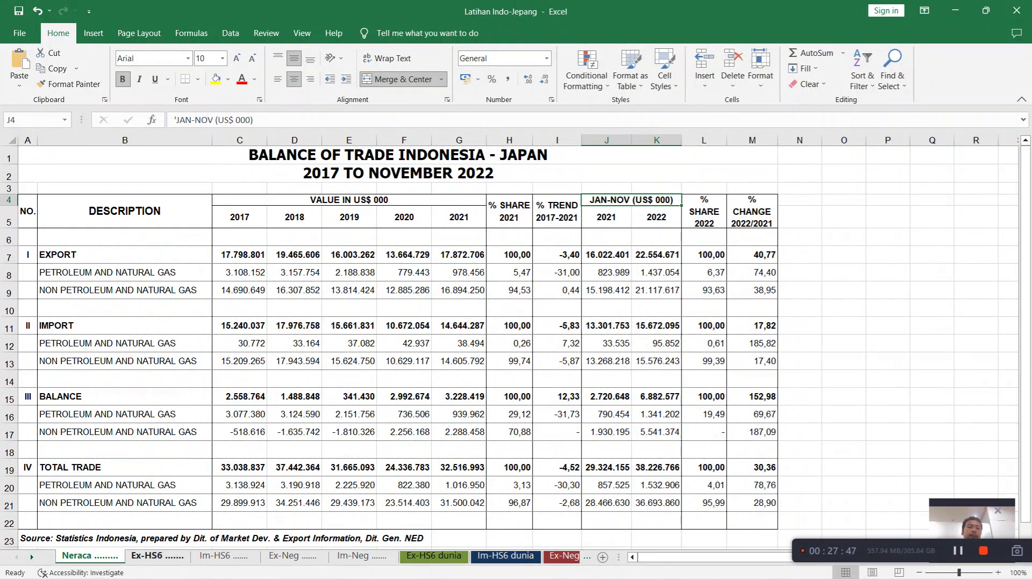
click(156, 556)
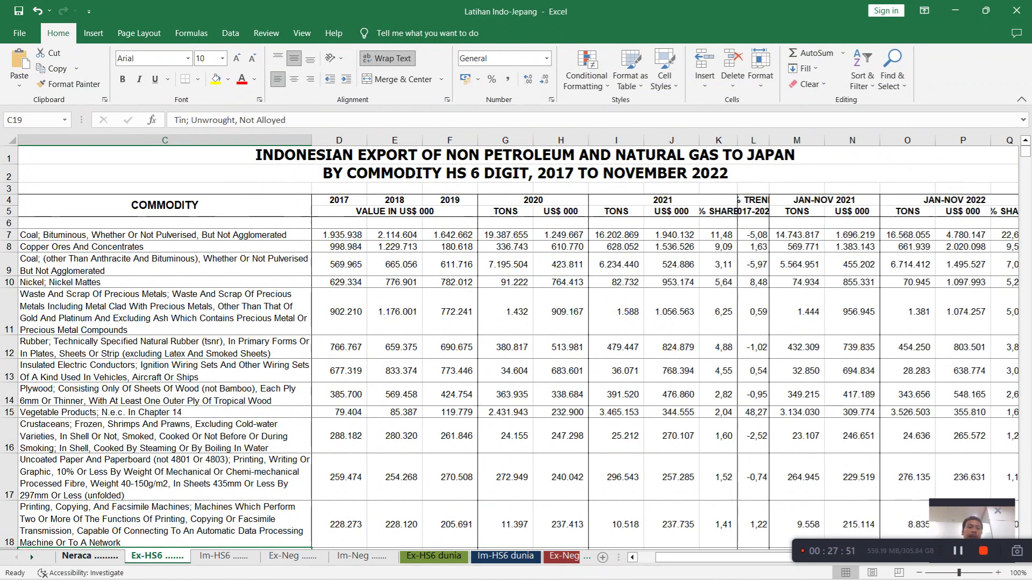
click(90, 556)
click(224, 556)
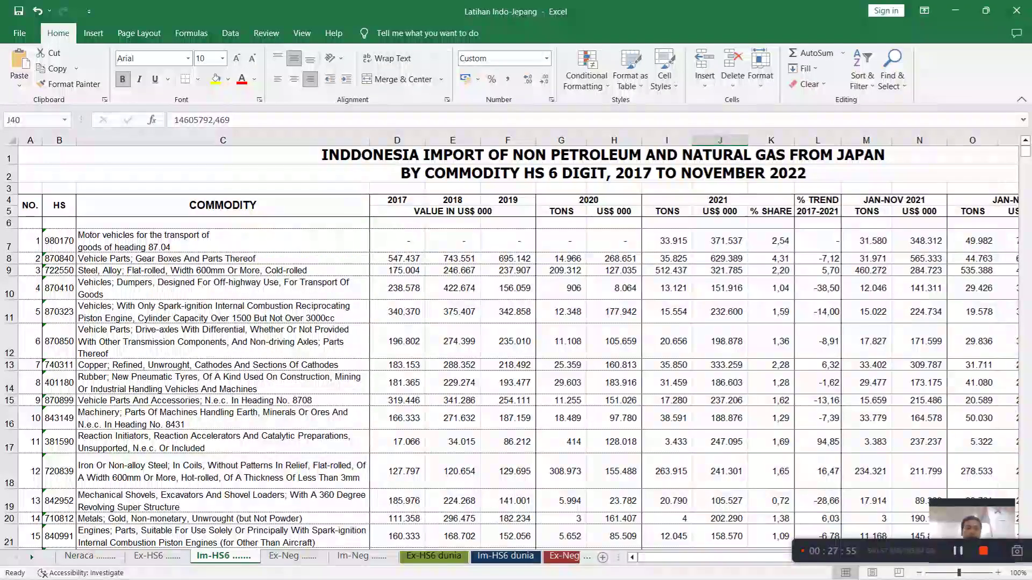
click(284, 556)
click(354, 556)
key(ctrl+Page_Down)
key(ctrl+Page_Down)
key(ctrl+Page_Down)
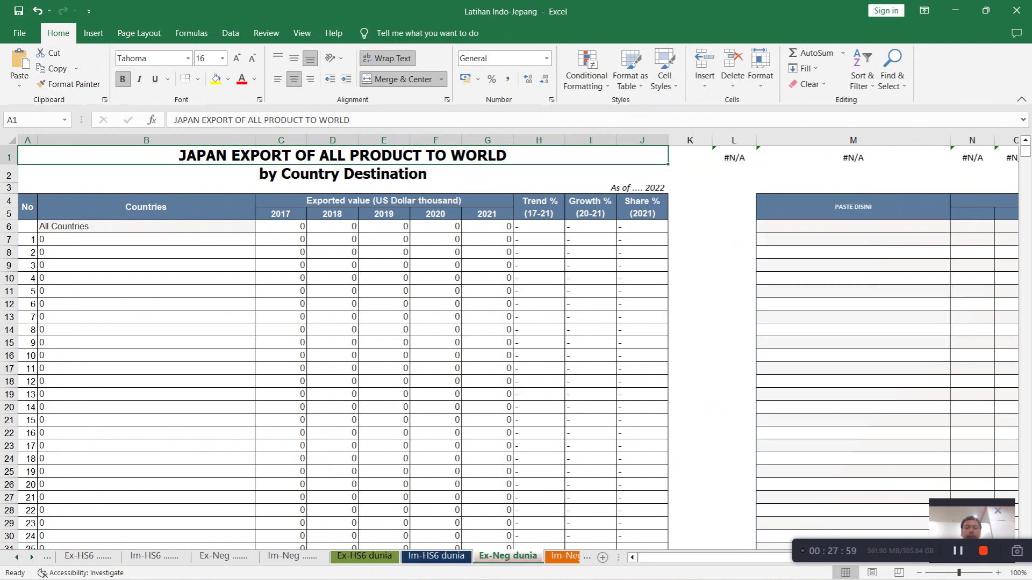
click(87, 556)
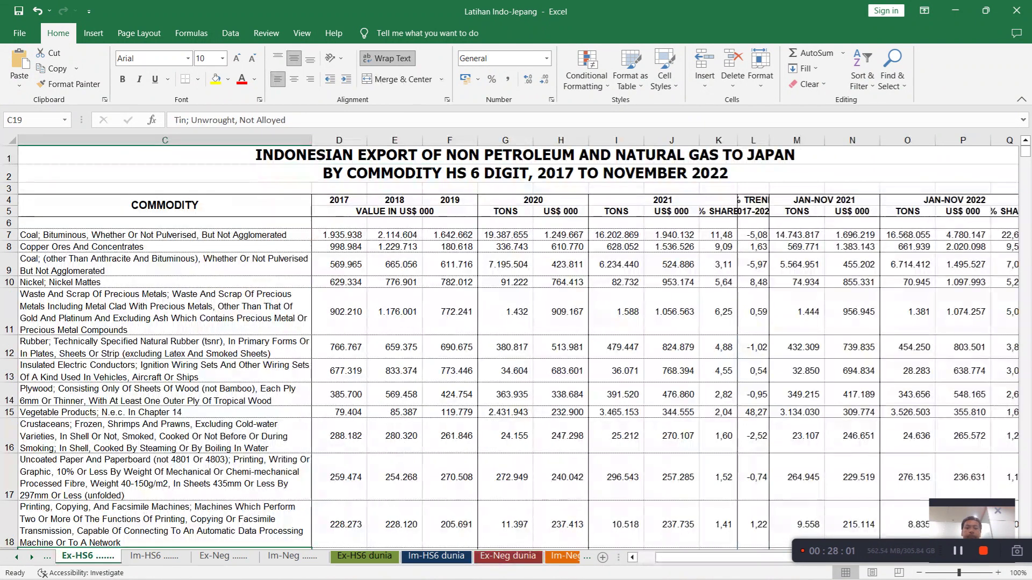